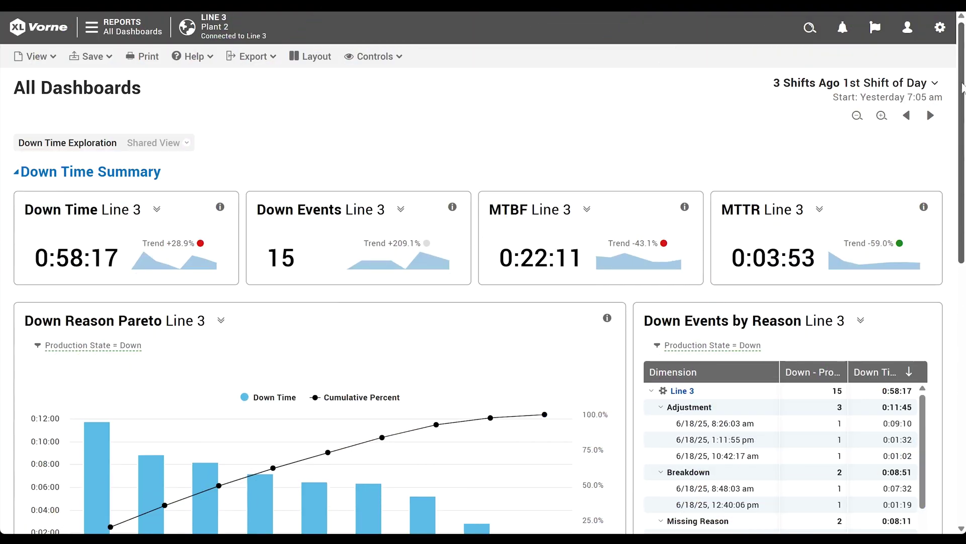
Scroll the Down Time Exploration dashboard past the Pareto and Production over Time widgets to the footer.
scroll(963, 87, down, 2)
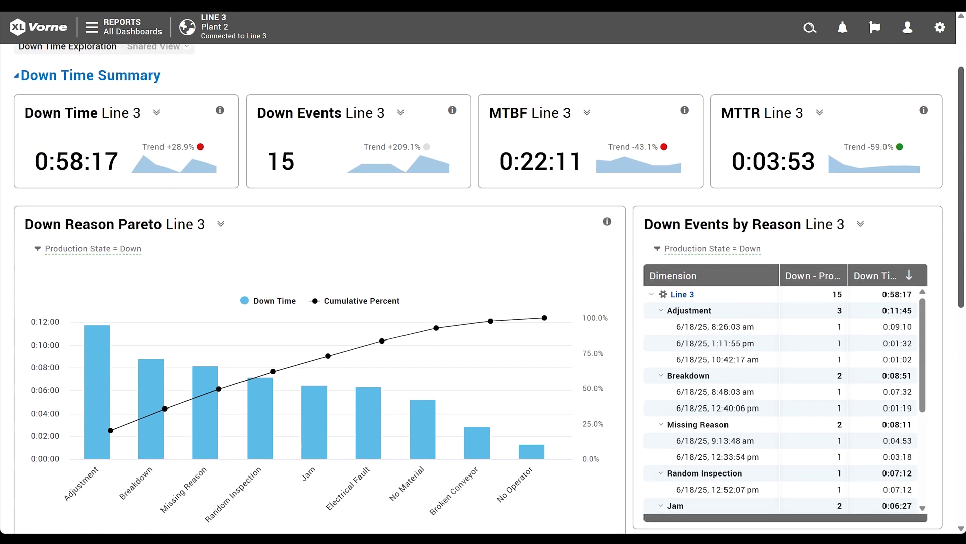
scroll(483, 282, down, 2)
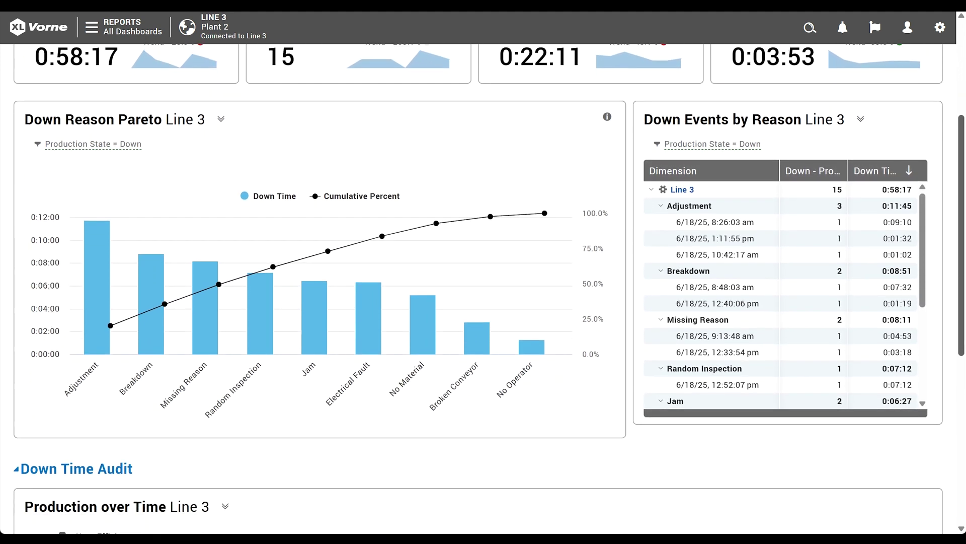
scroll(483, 281, down, 2)
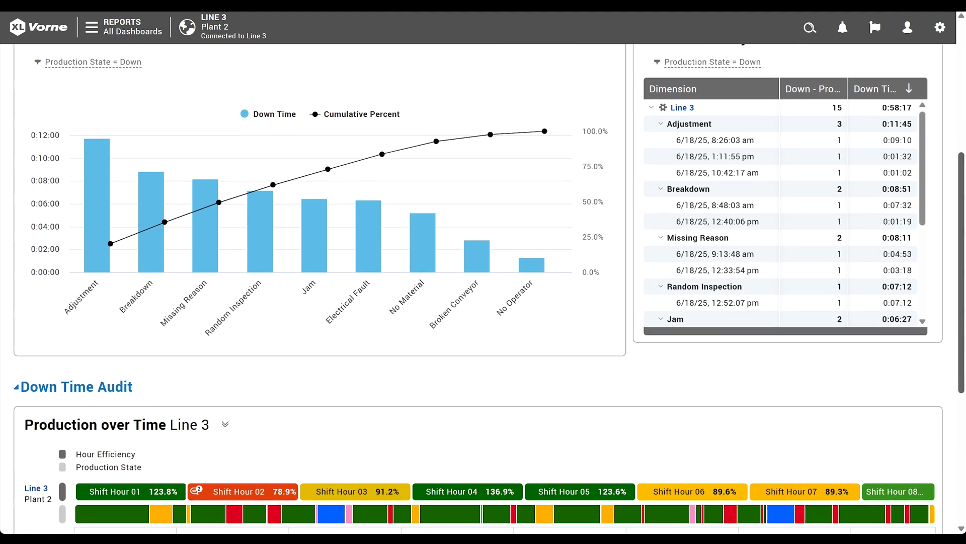
scroll(483, 282, down, 2)
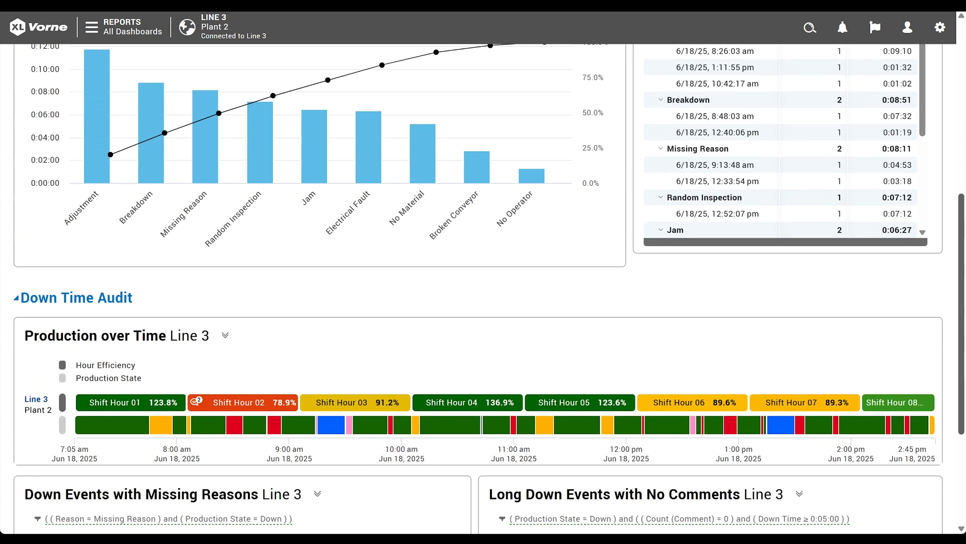
scroll(483, 281, down, 3)
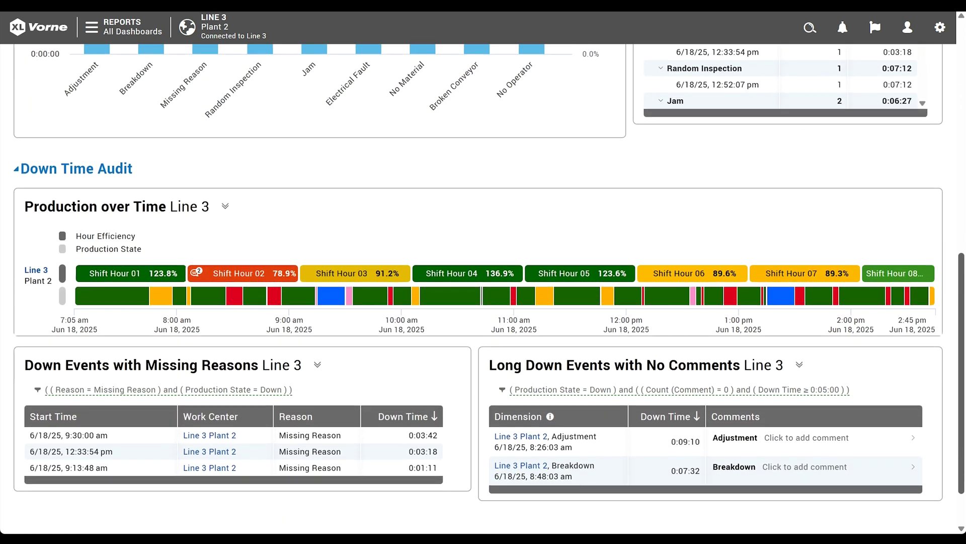
scroll(483, 281, down, 2)
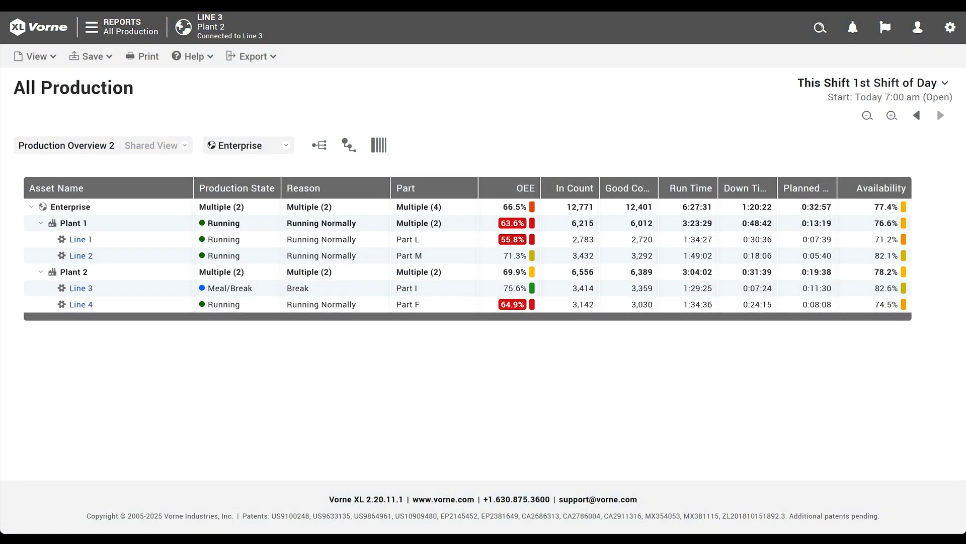
From REPORTS > All Dashboards, create and save a new view named 'Down Time Exploration'.
click(159, 46)
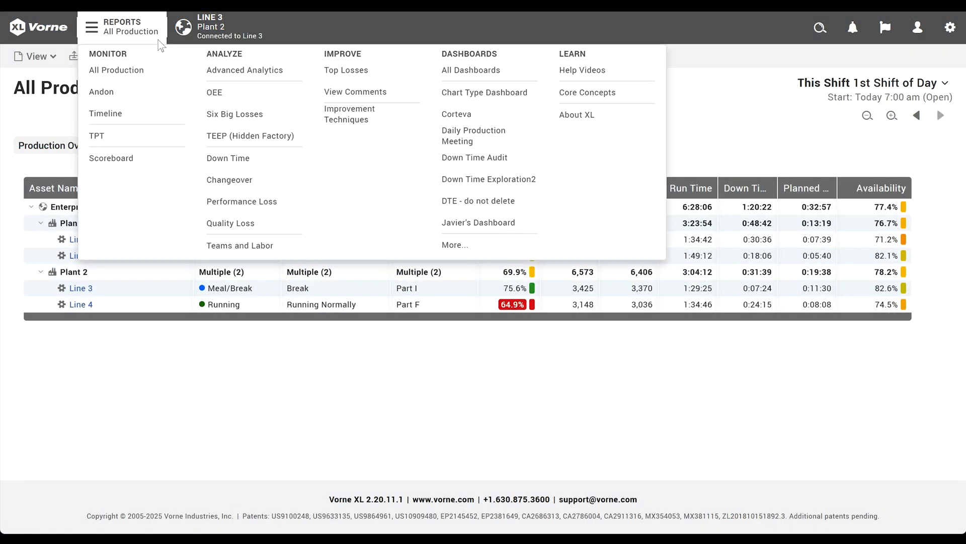
click(472, 75)
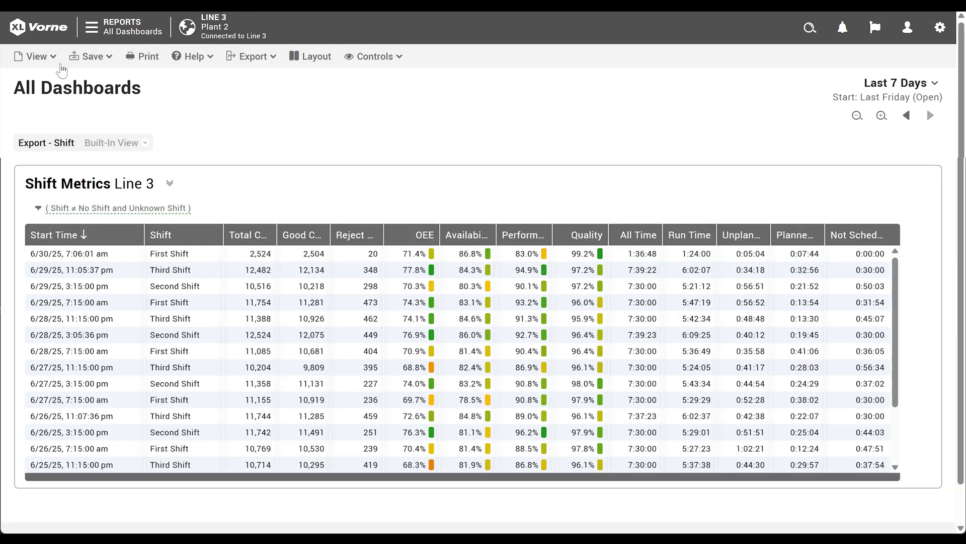
click(60, 69)
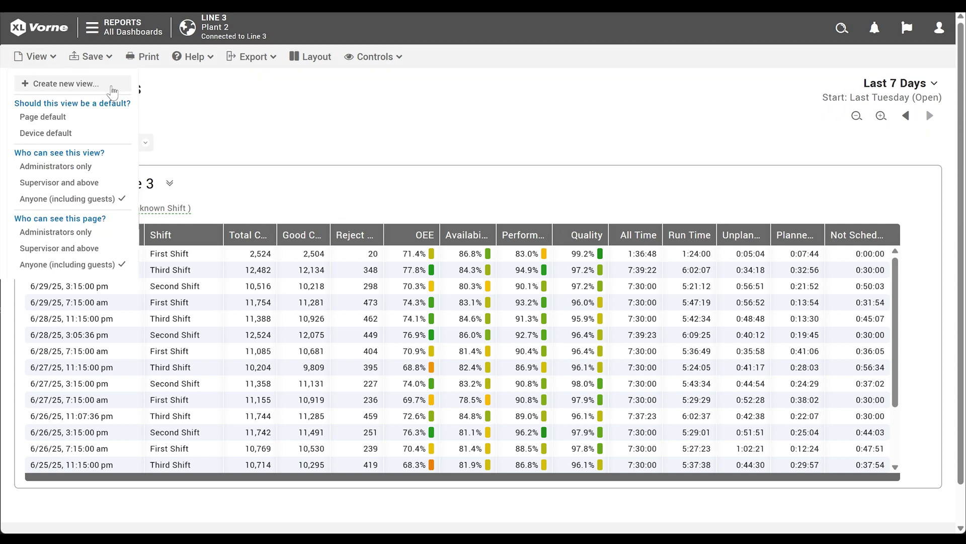
click(112, 86)
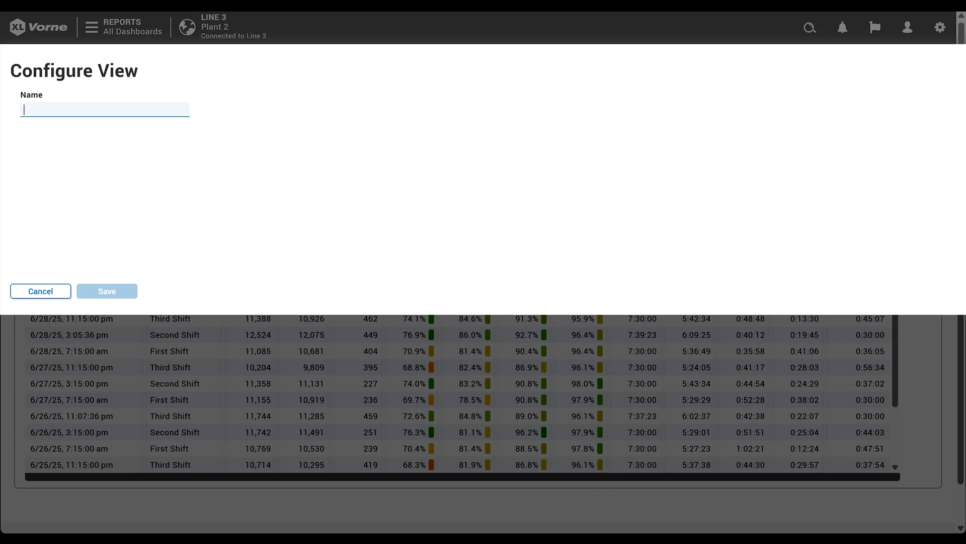
text(Dow)
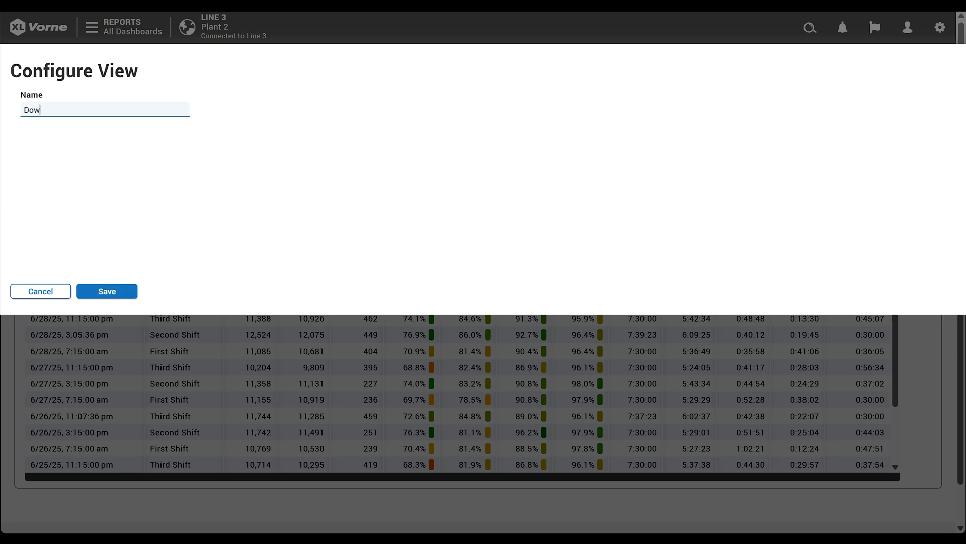
text(n Time Exploration)
click(122, 293)
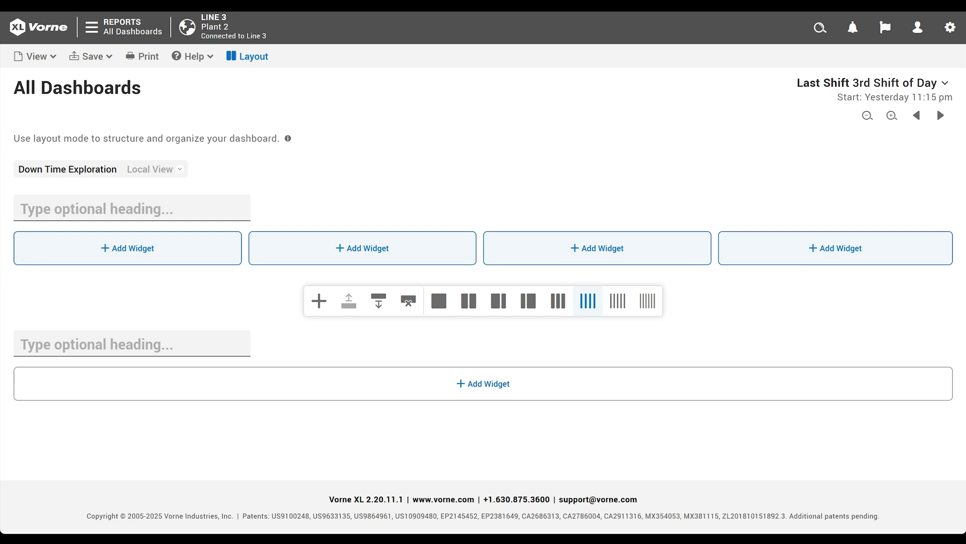
After checking the login details, share the view with 'Anyone (including guests)'.
key(Return)
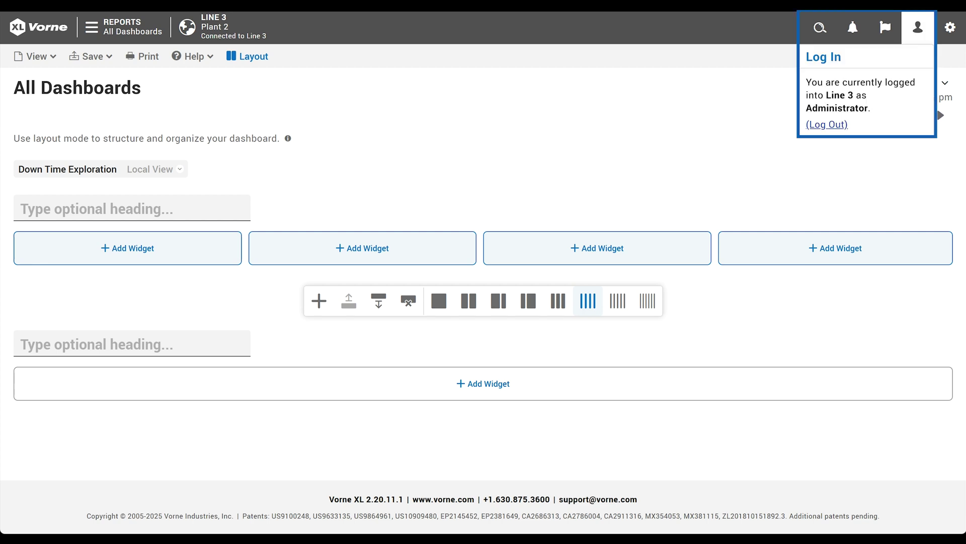
key(Escape)
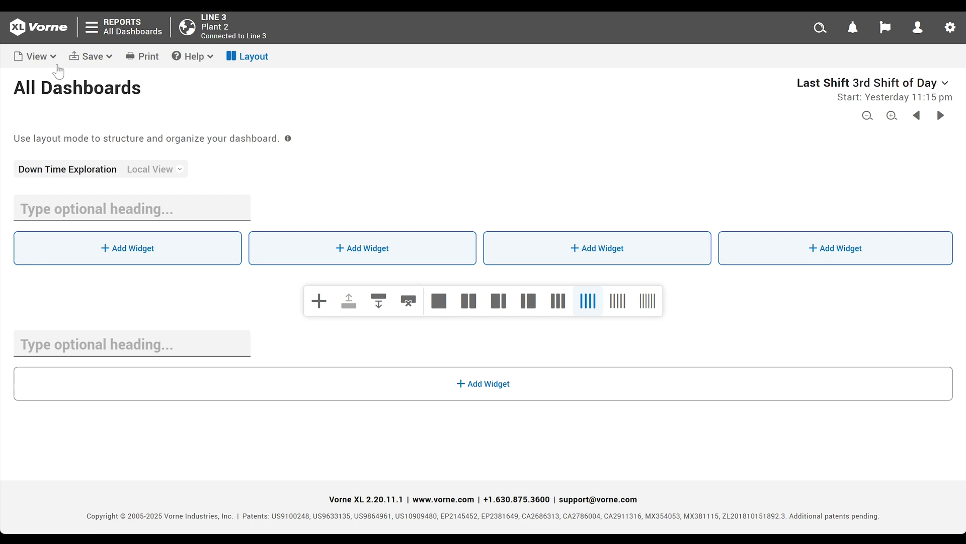
click(57, 66)
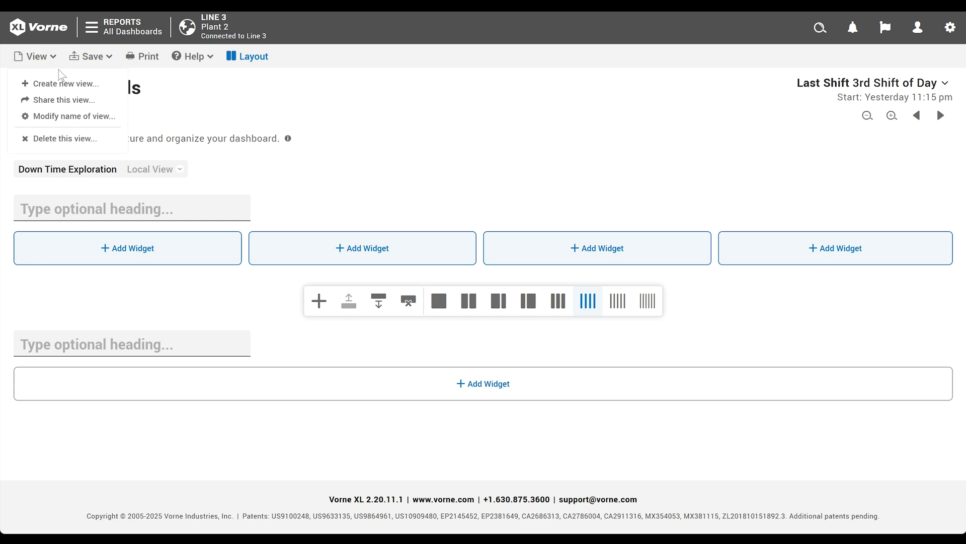
click(106, 104)
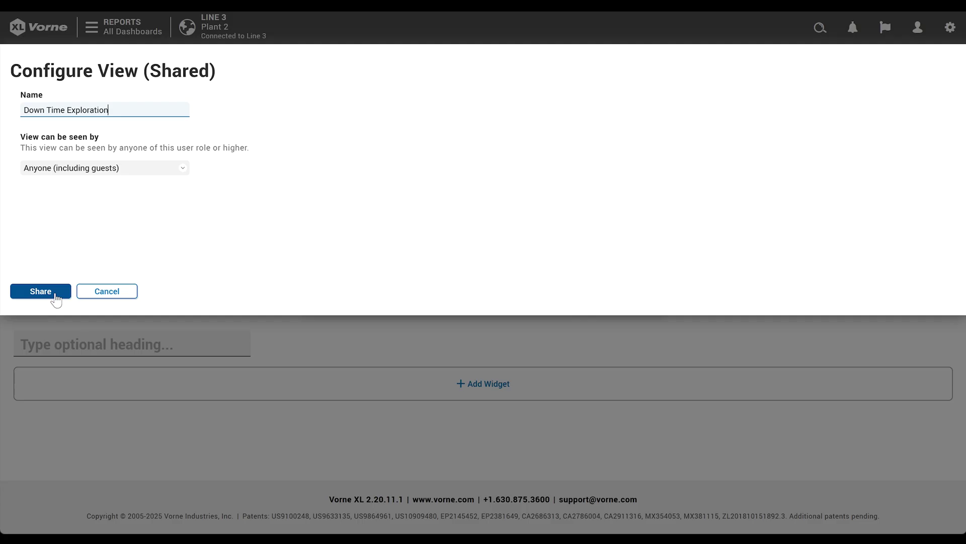
click(56, 299)
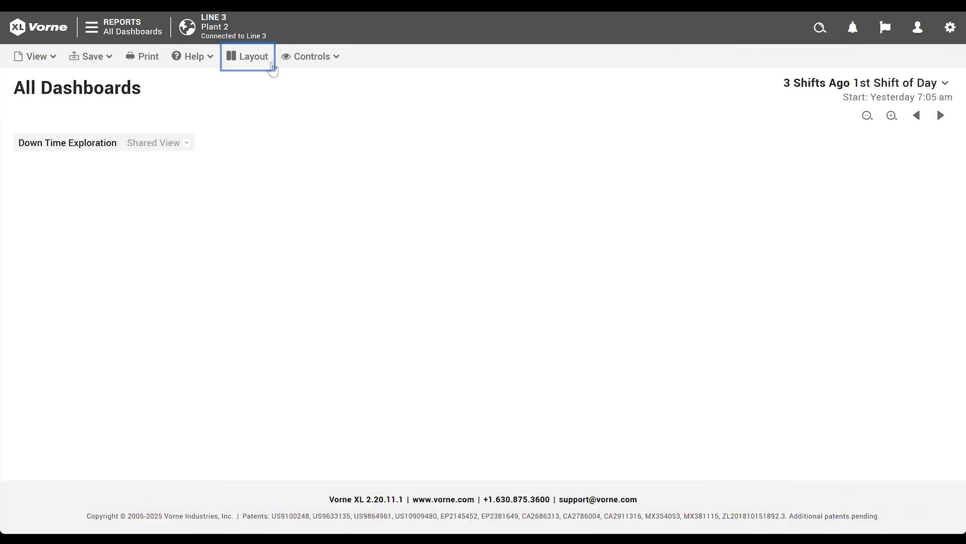
Enter layout mode and title the first section 'Down Time Summary'.
click(272, 69)
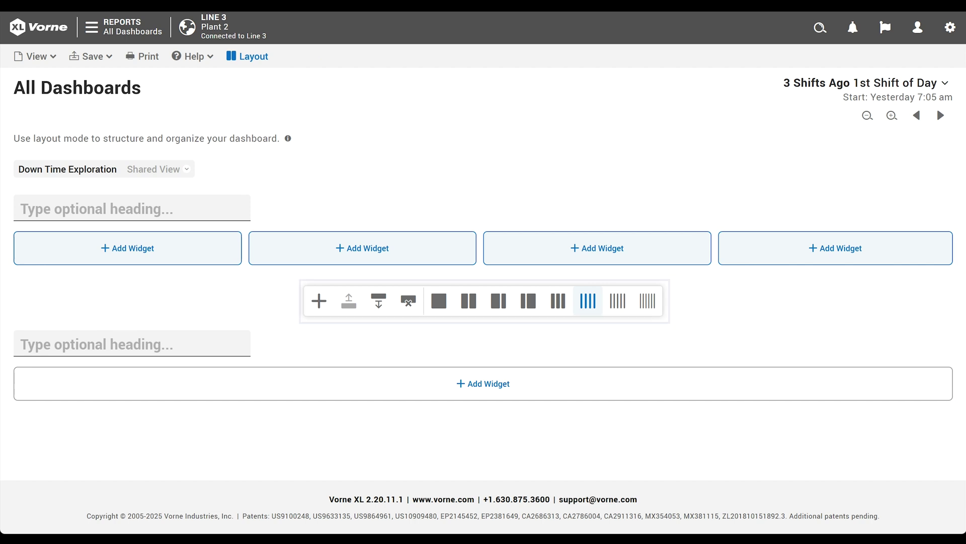
click(132, 208)
text(Down Time Summary)
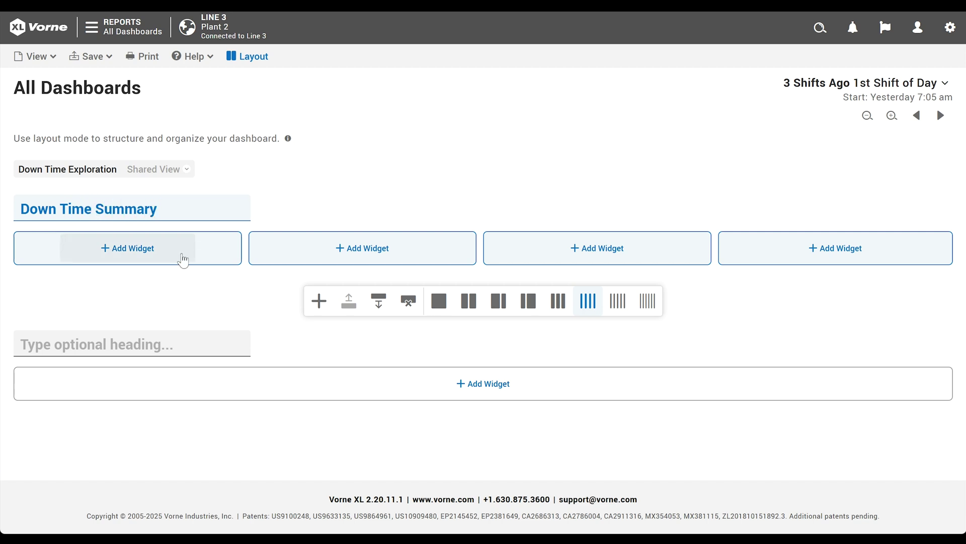
Add a KPI widget in the first column showing Down Time.
click(183, 259)
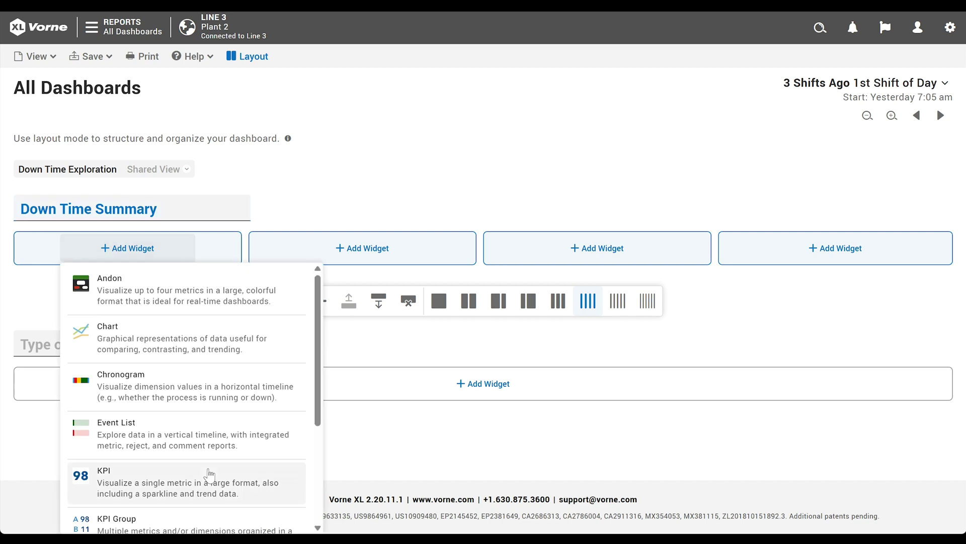
click(210, 475)
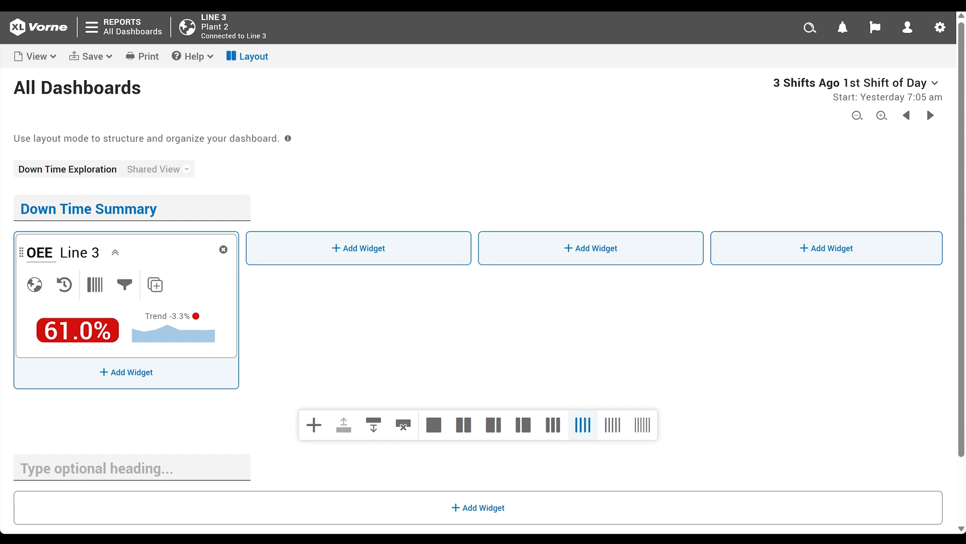
click(94, 285)
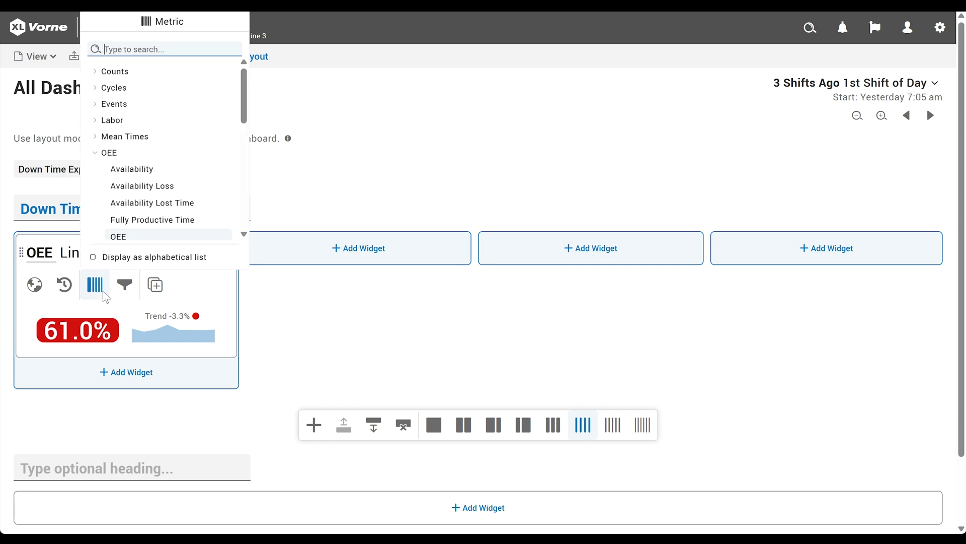
text(Down Time)
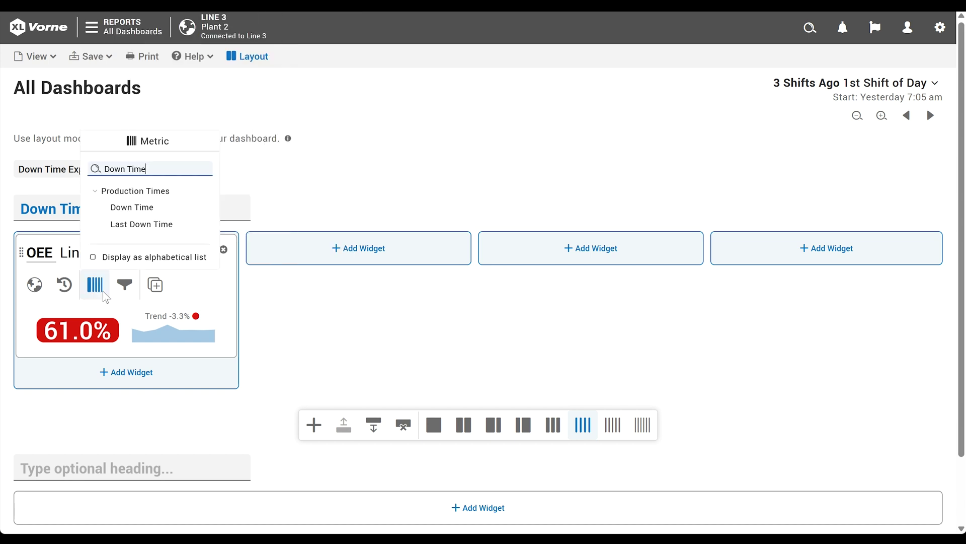
click(108, 208)
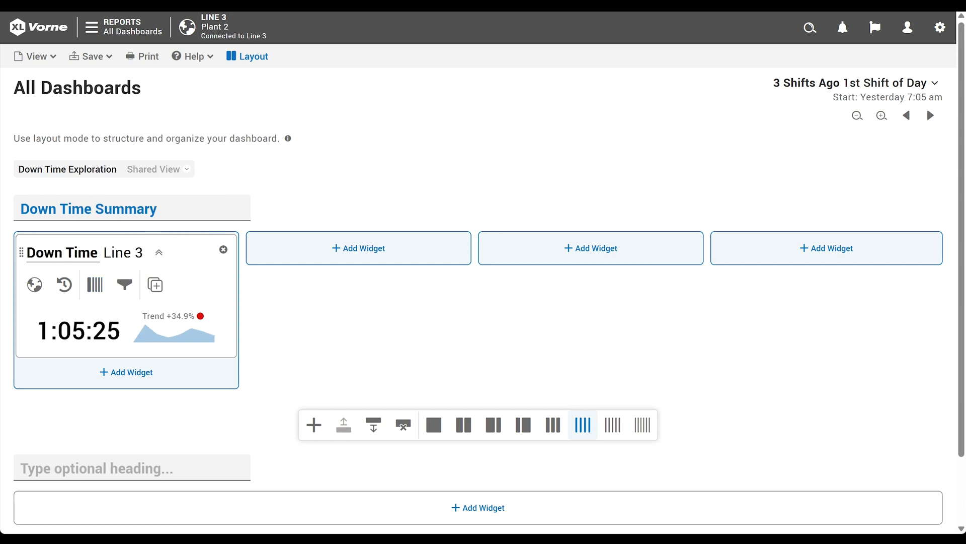
Add KPI widgets to the second, third and fourth columns of the summary row.
click(417, 258)
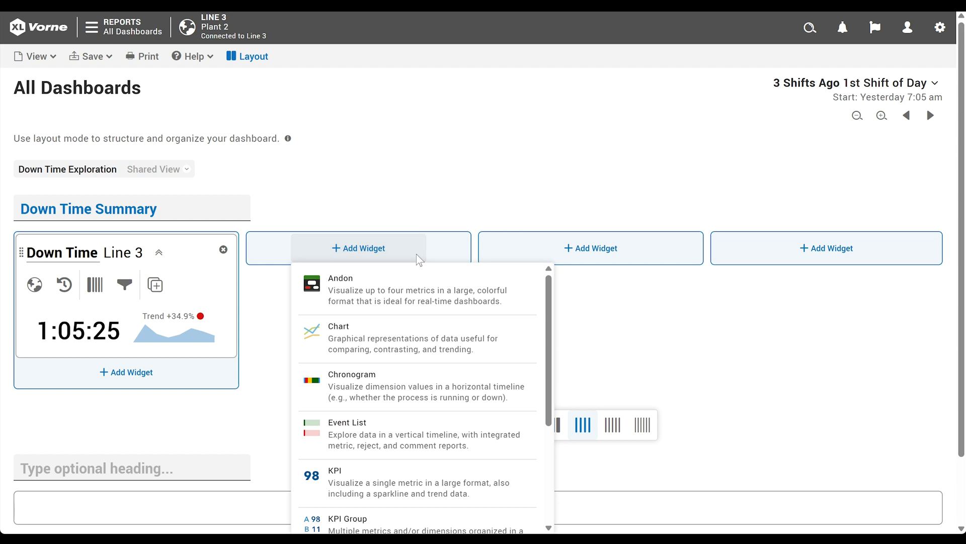
click(422, 483)
click(638, 252)
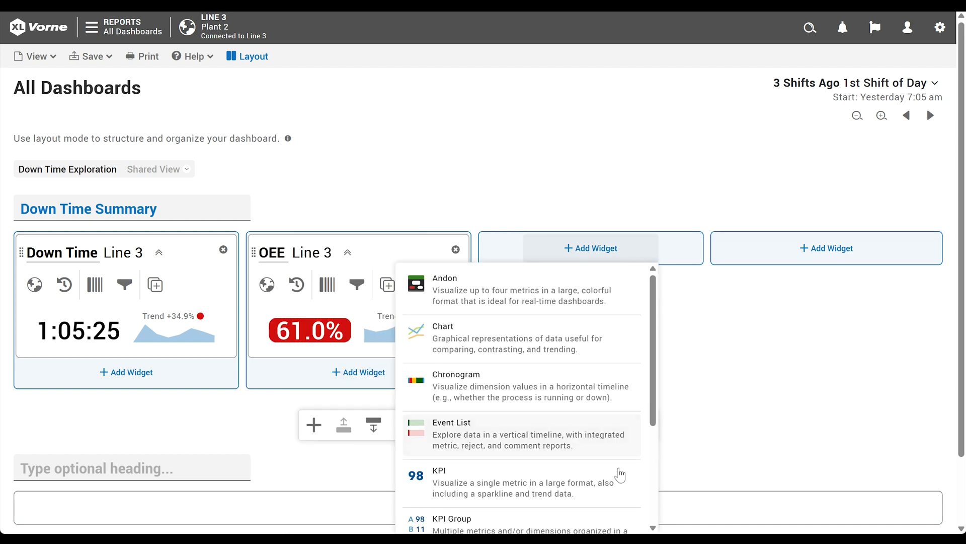
click(620, 475)
click(793, 255)
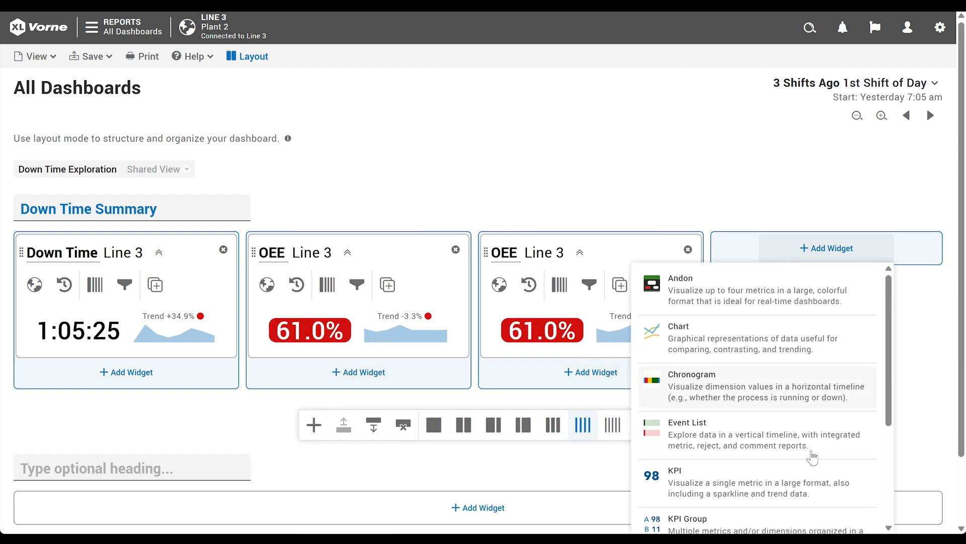
click(812, 475)
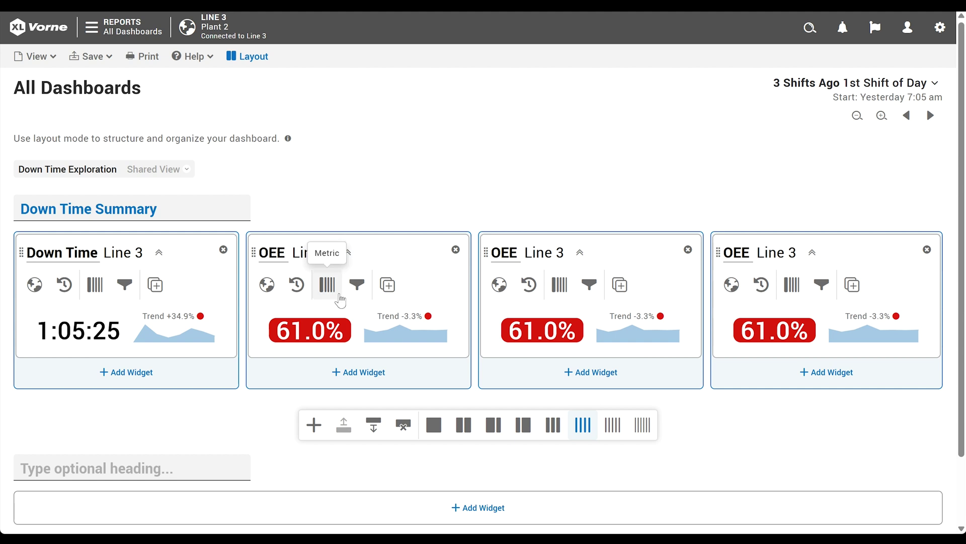
Set the second KPI to Down - Production State (Counts) and title it 'Down Events'.
click(340, 300)
text(down)
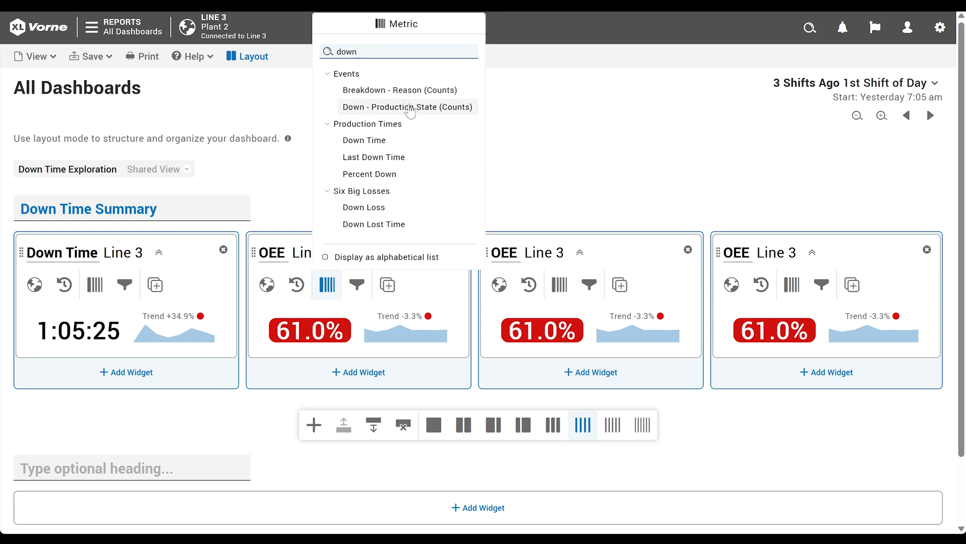
click(410, 107)
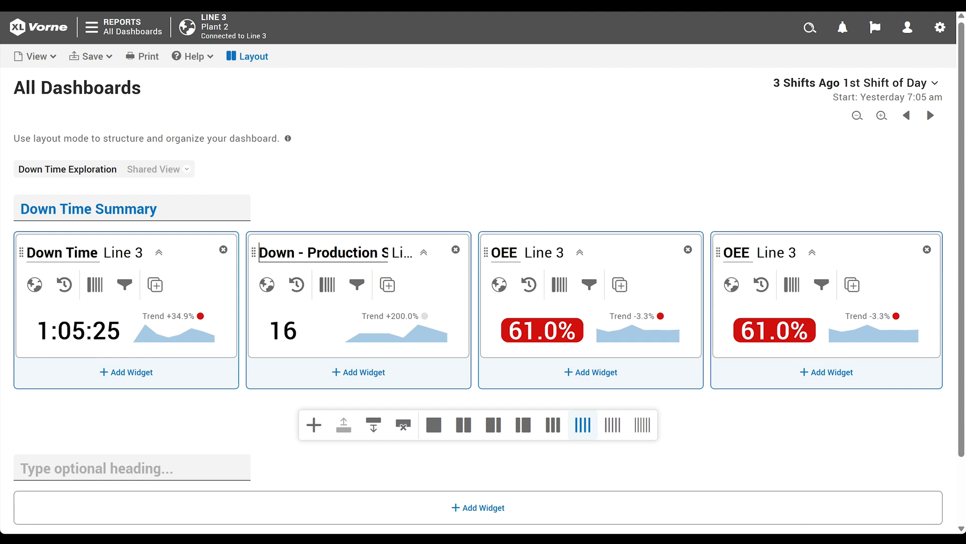
key(ctrl+a)
text(Dow)
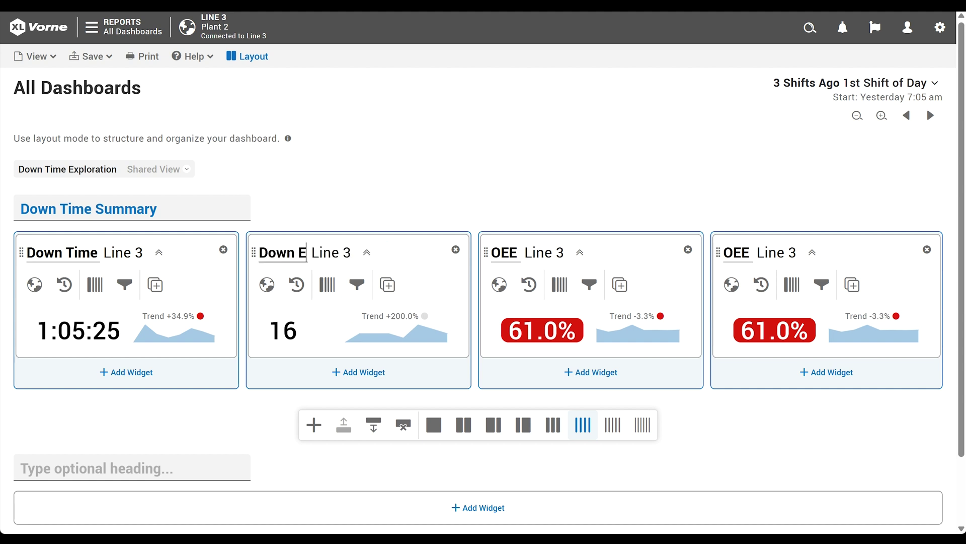
text(vents)
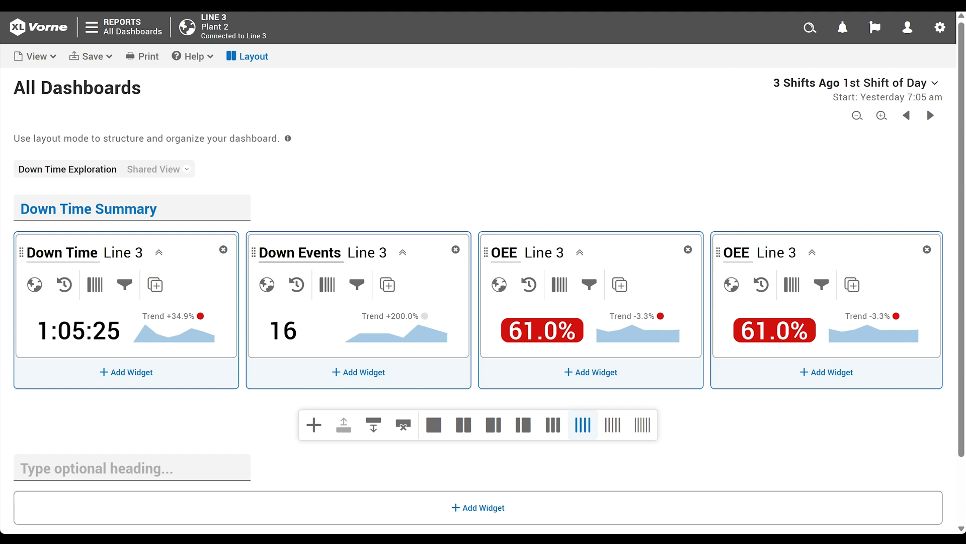
Switch the third and fourth KPIs to MTBF and MTTR.
click(562, 297)
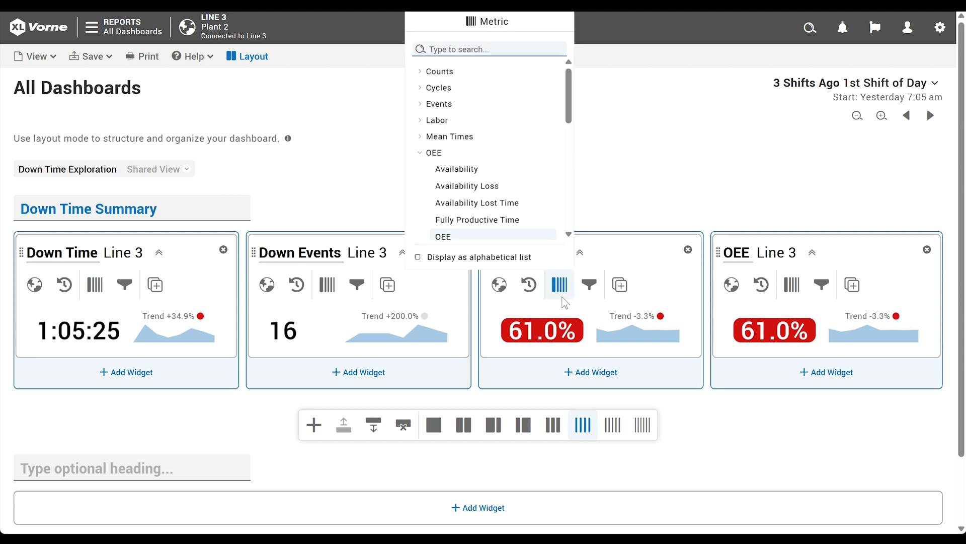
text(mtbf)
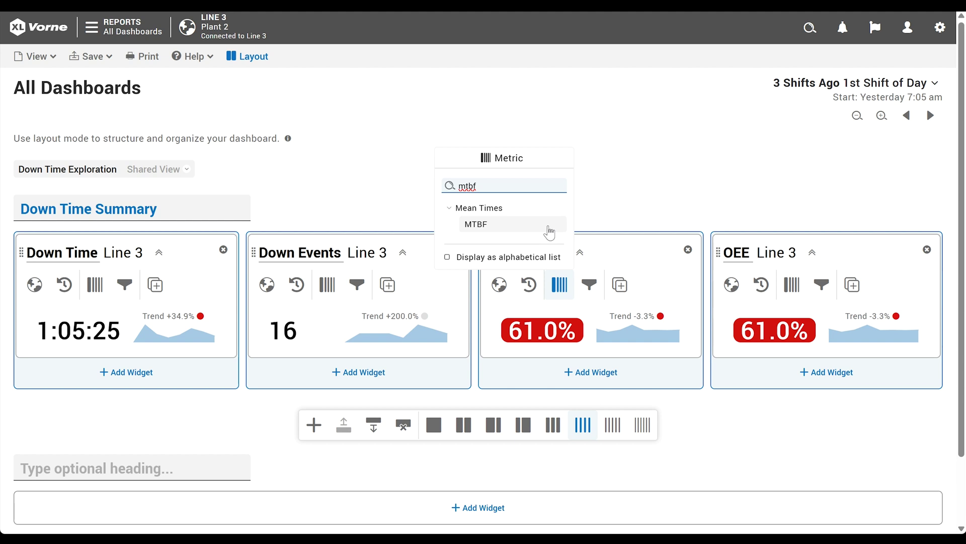
click(549, 227)
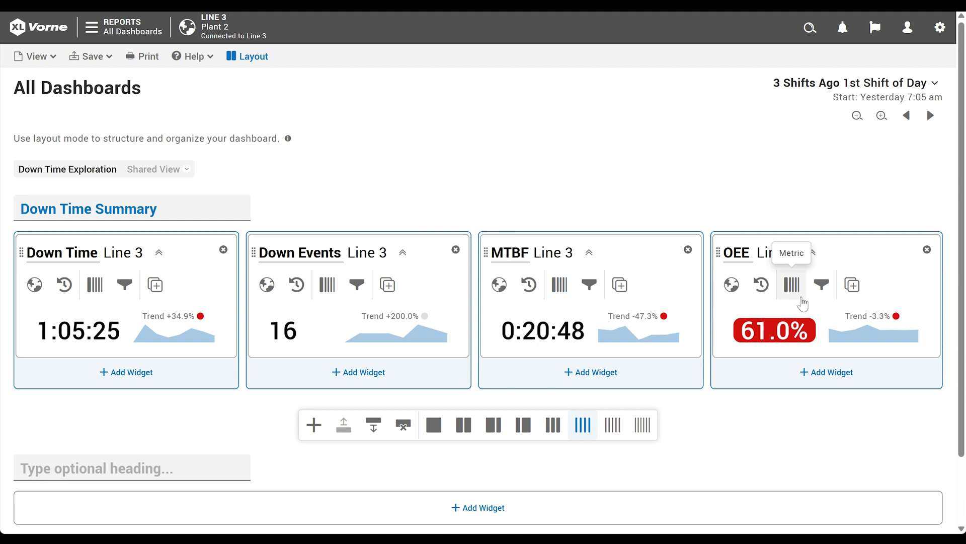
click(803, 301)
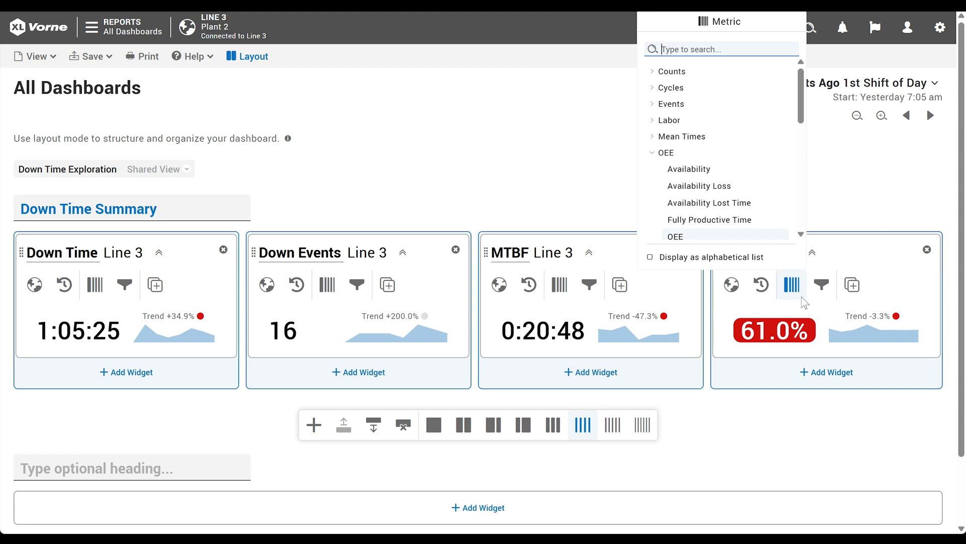
text(mttr)
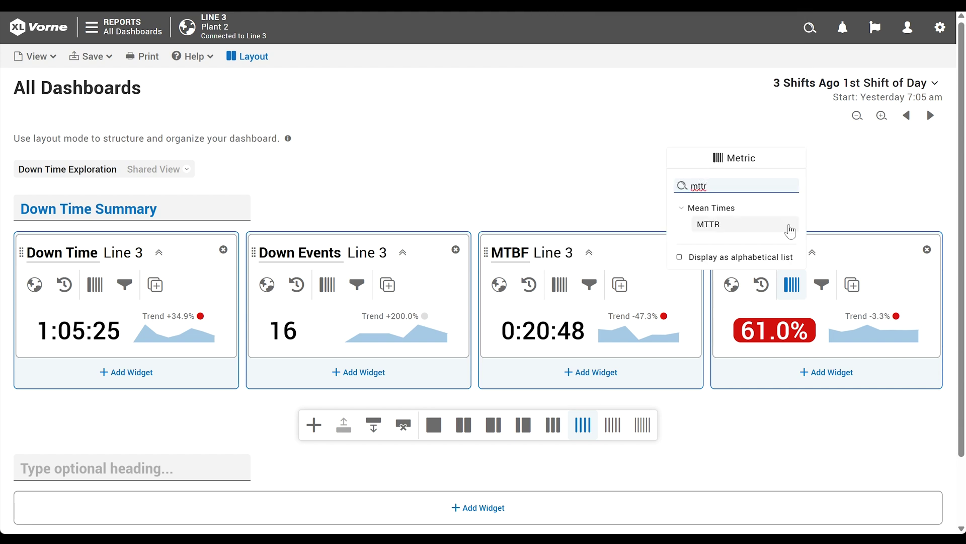
click(790, 230)
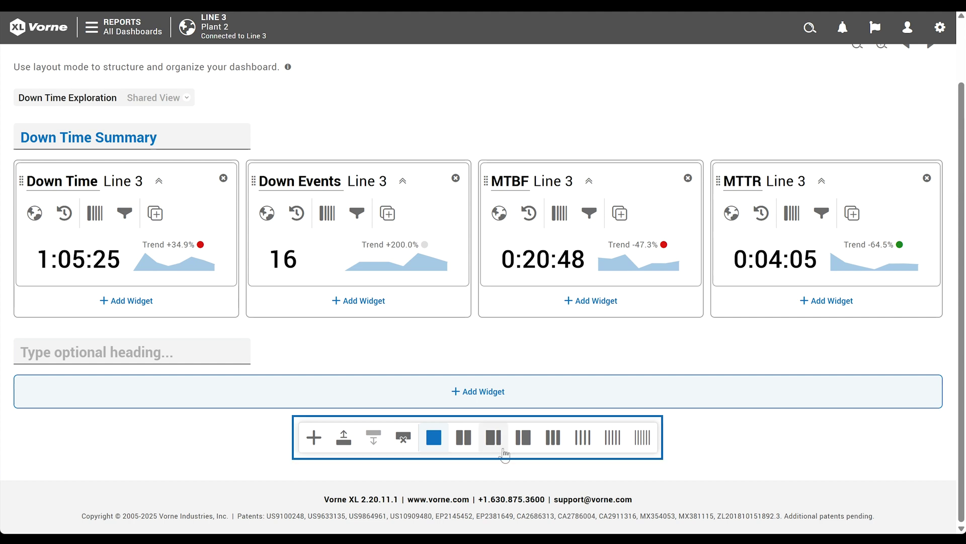
Split the new row into wide-left and narrow-right columns and add a chart on the left.
click(493, 437)
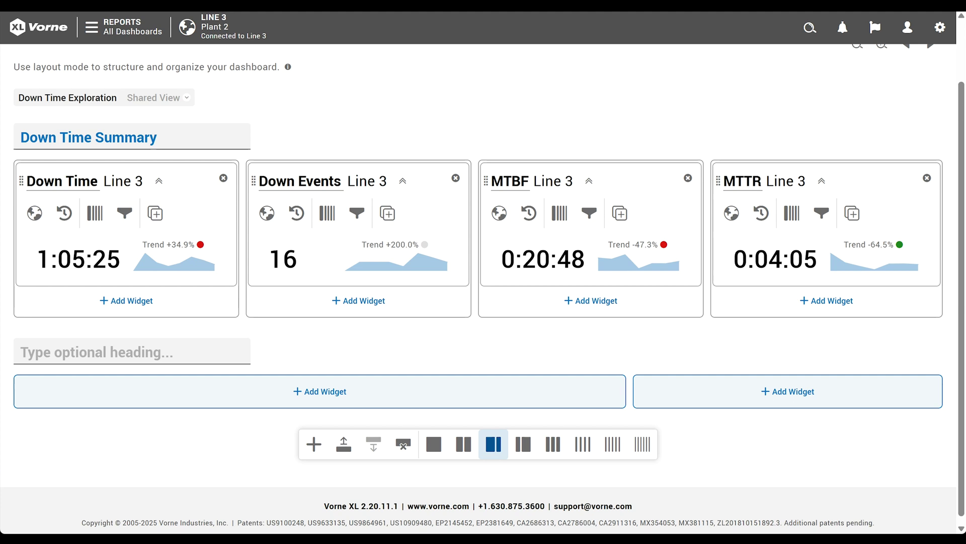
click(368, 396)
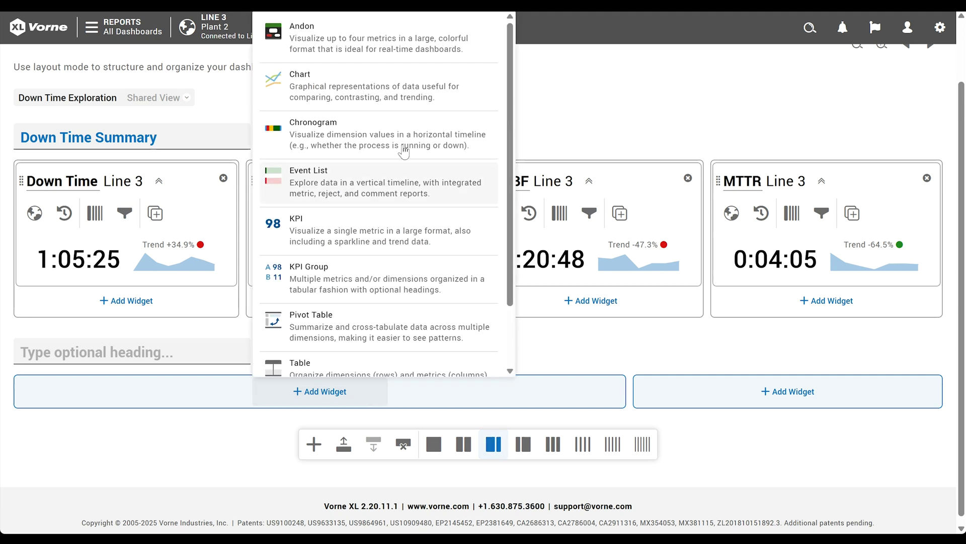
click(407, 102)
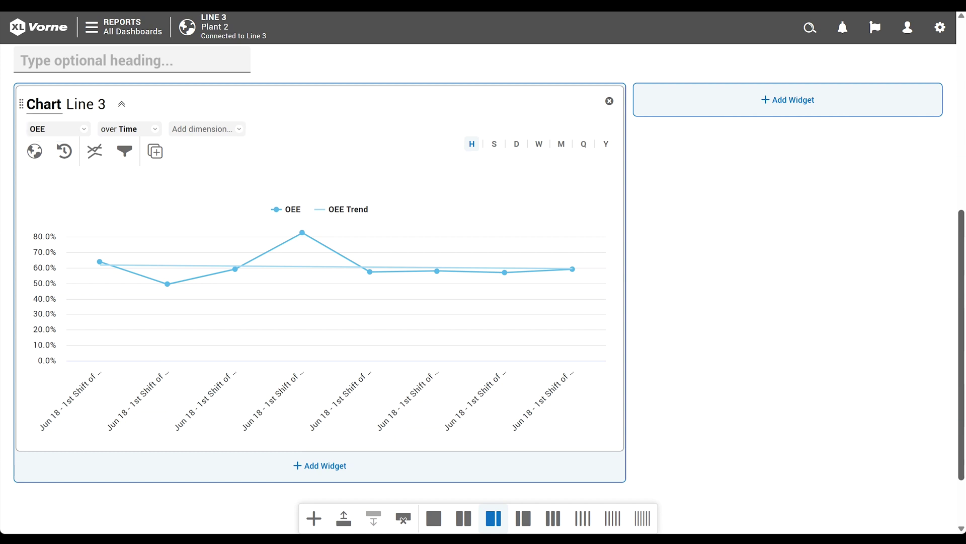
Replace OEE with Down Time as the chart's metric.
click(86, 136)
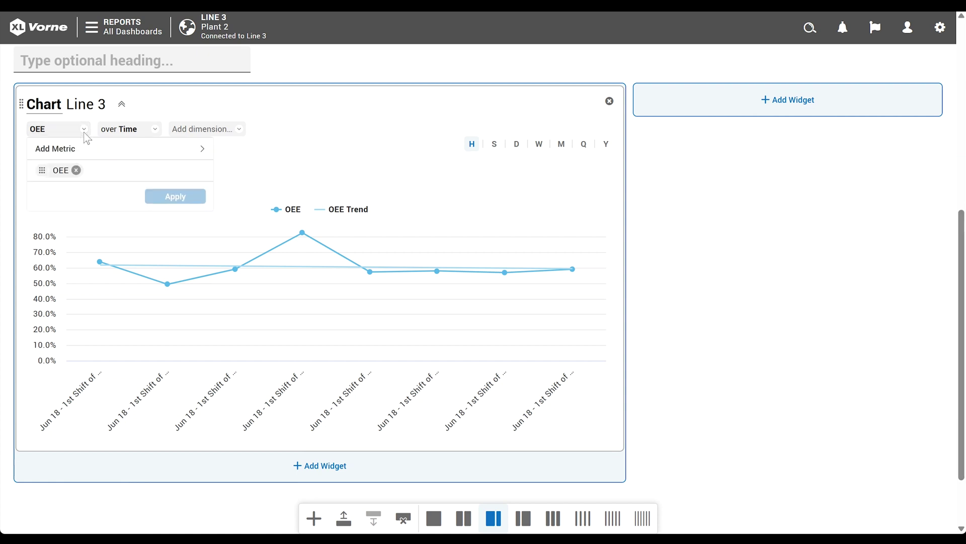
click(76, 170)
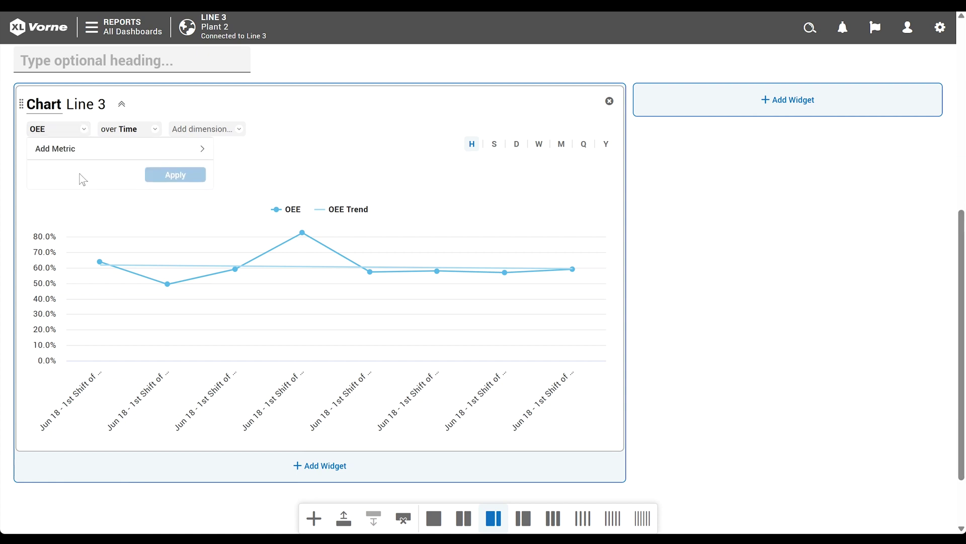
click(102, 151)
text(Down Time)
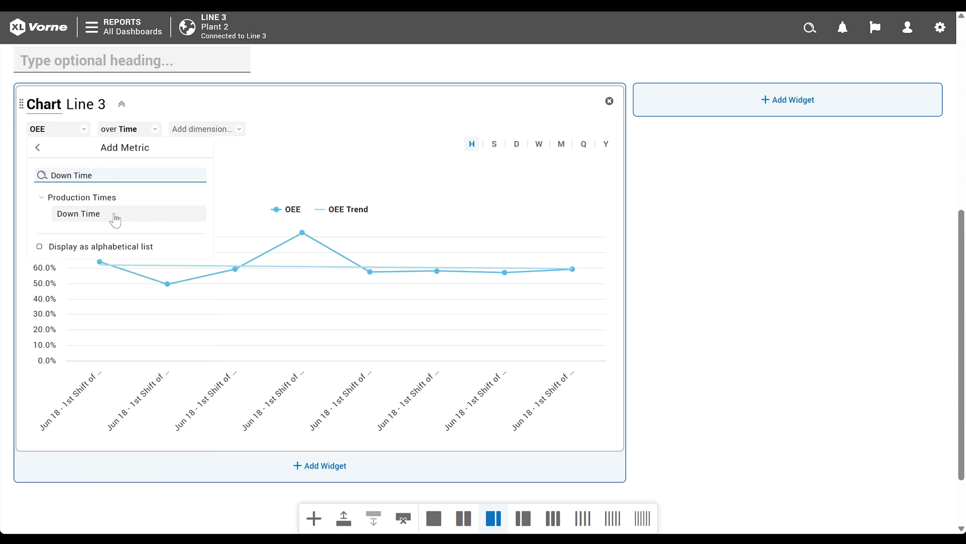
click(115, 220)
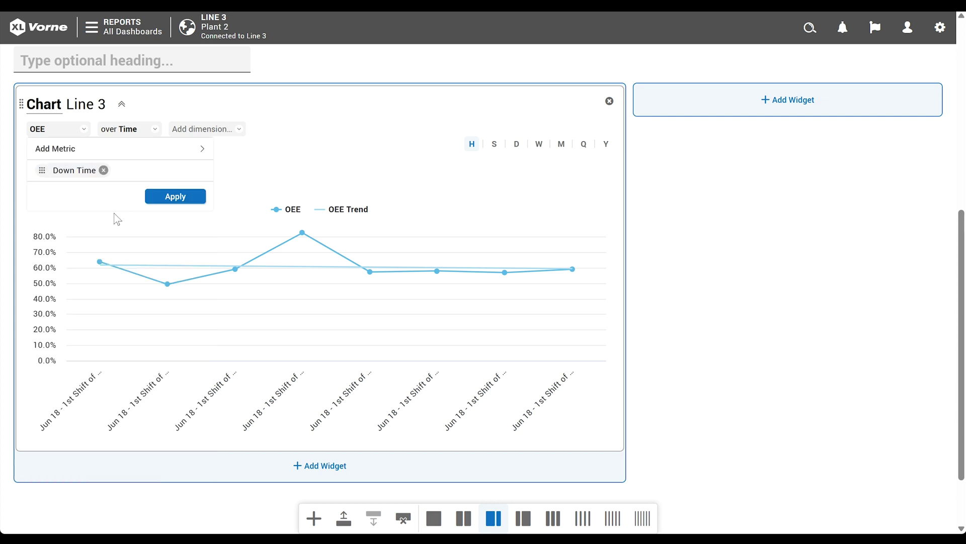
click(153, 194)
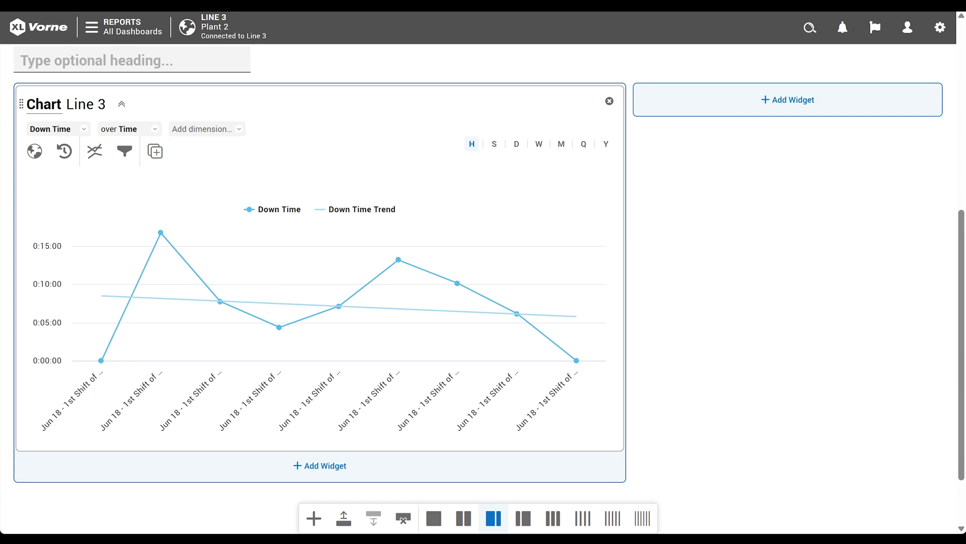
Change the chart's dimension from over Time to Reason, making a Down Time Pareto.
click(155, 130)
text(reason)
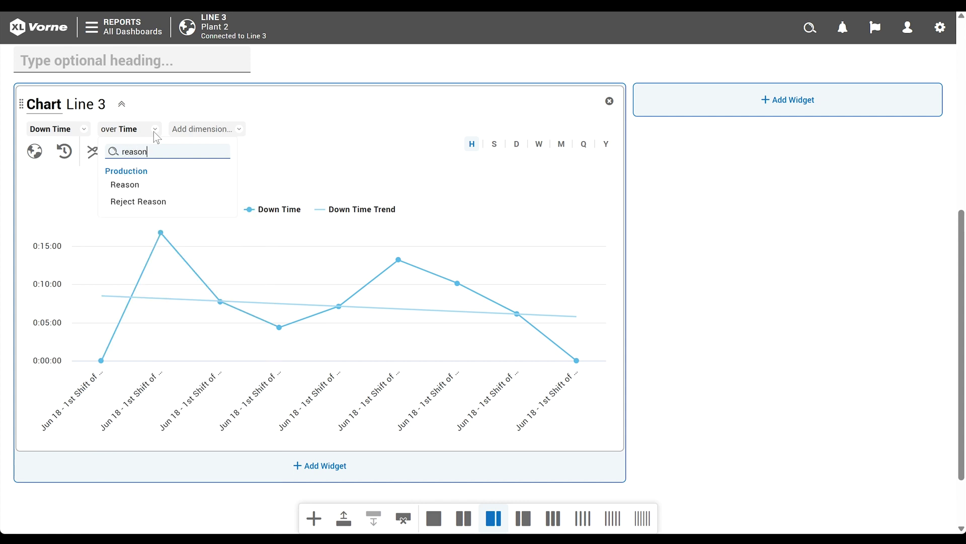
click(157, 186)
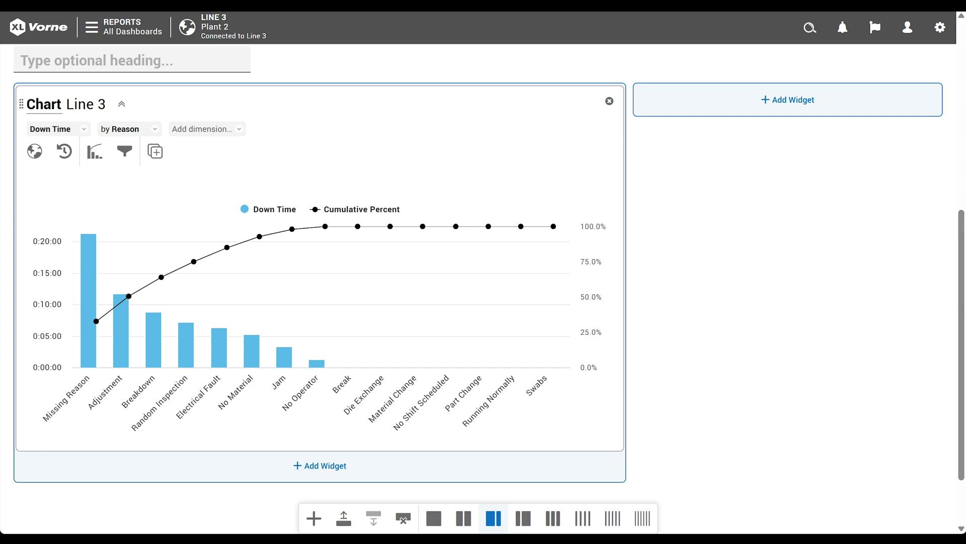
click(89, 302)
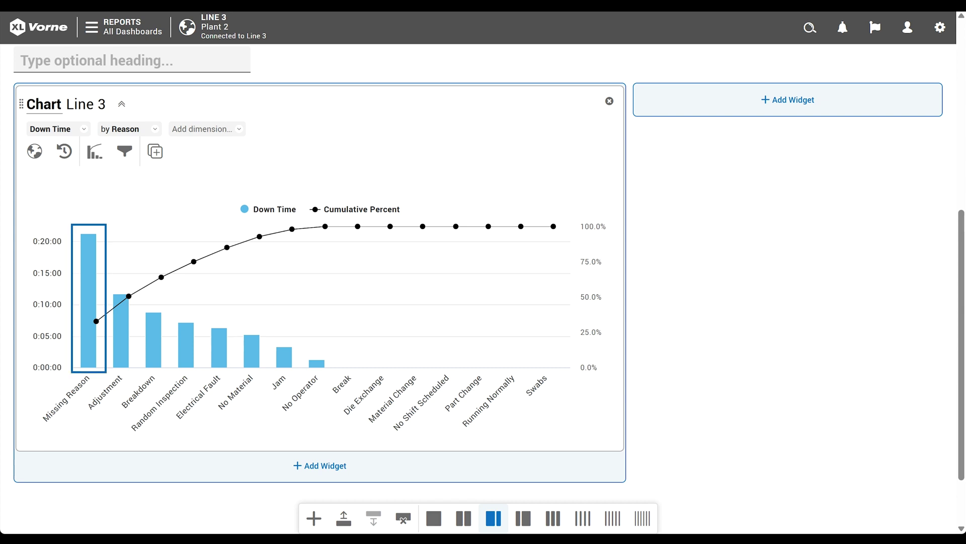
key(Tab)
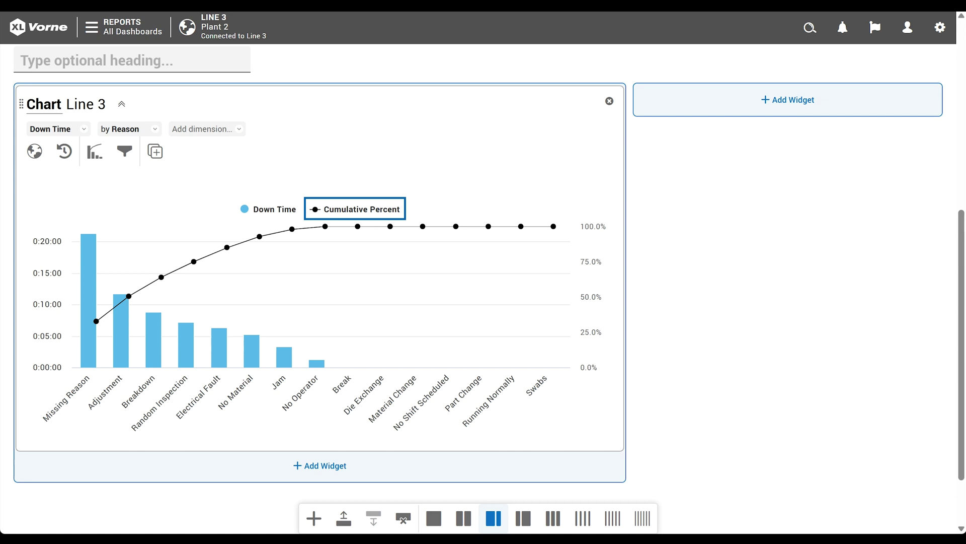
key(Tab)
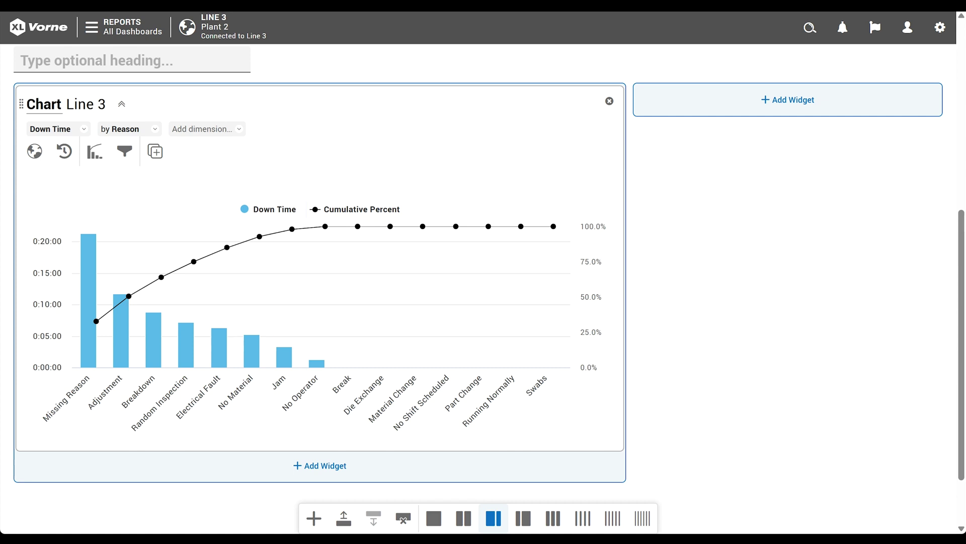
key(Tab)
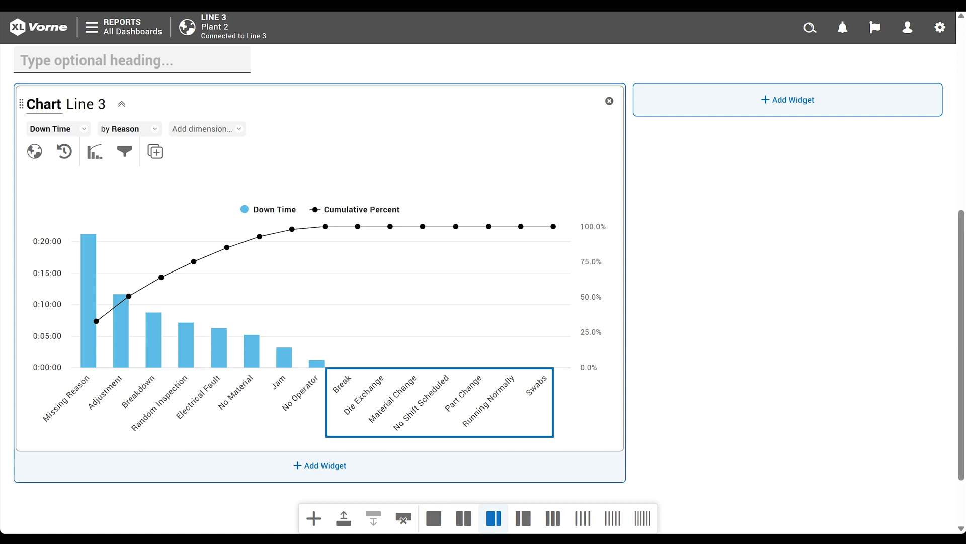
key(Tab)
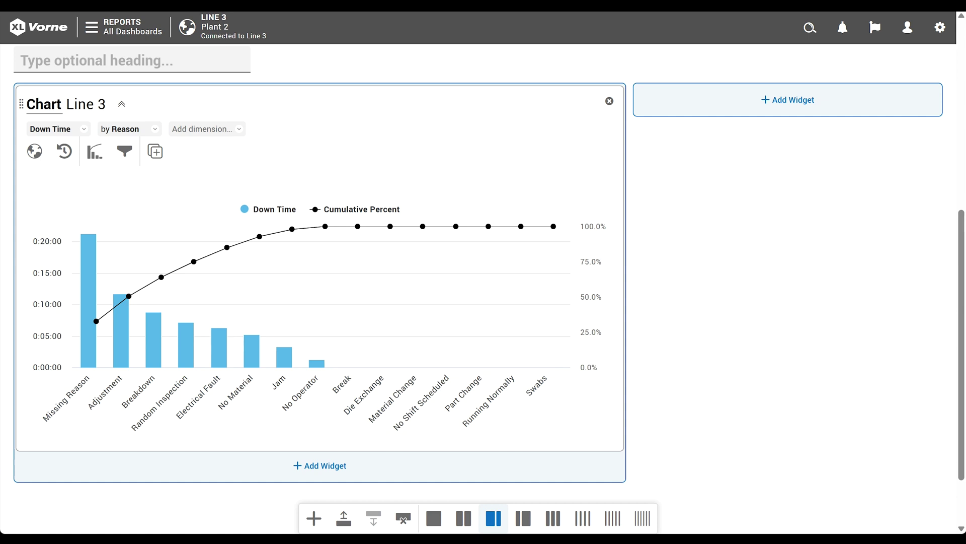
Add a chart filter of Production State = Down and apply it.
click(132, 162)
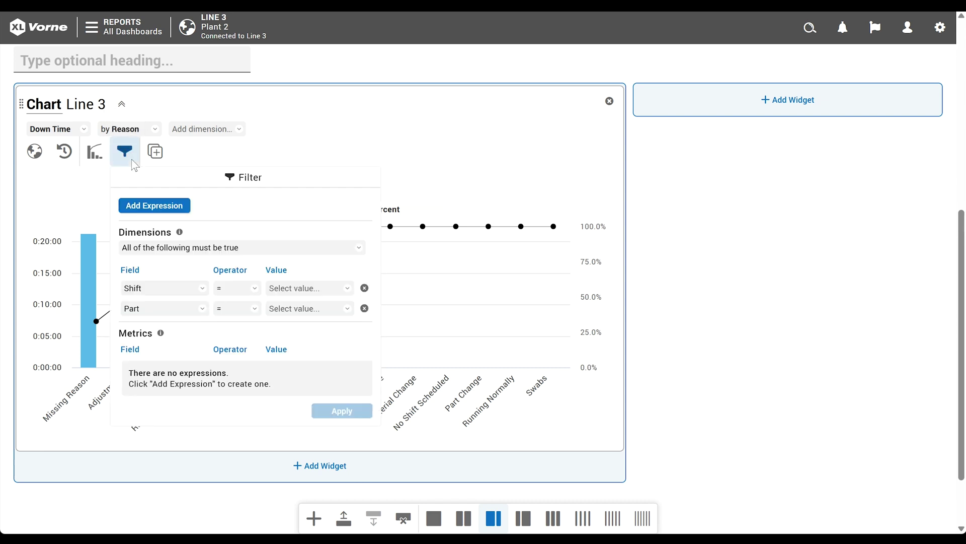
click(190, 204)
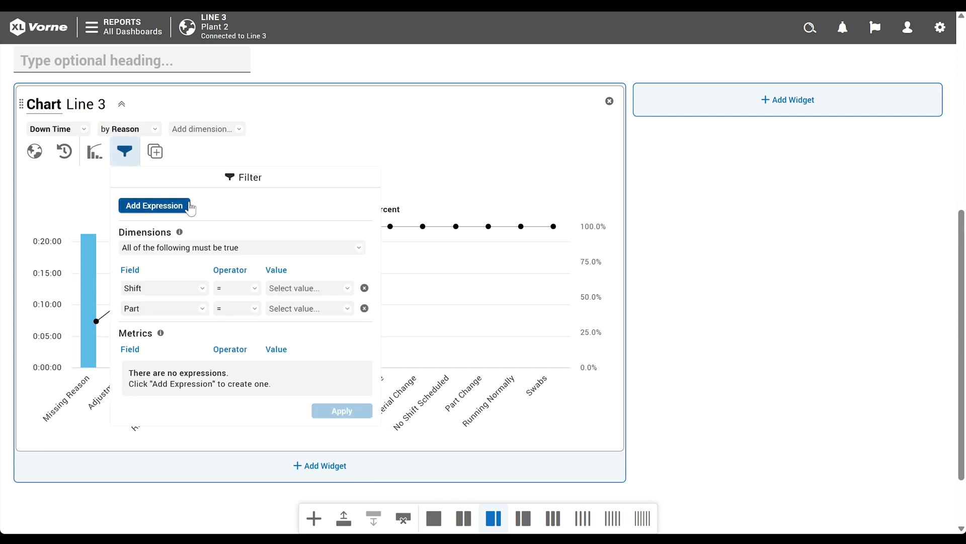
text(state)
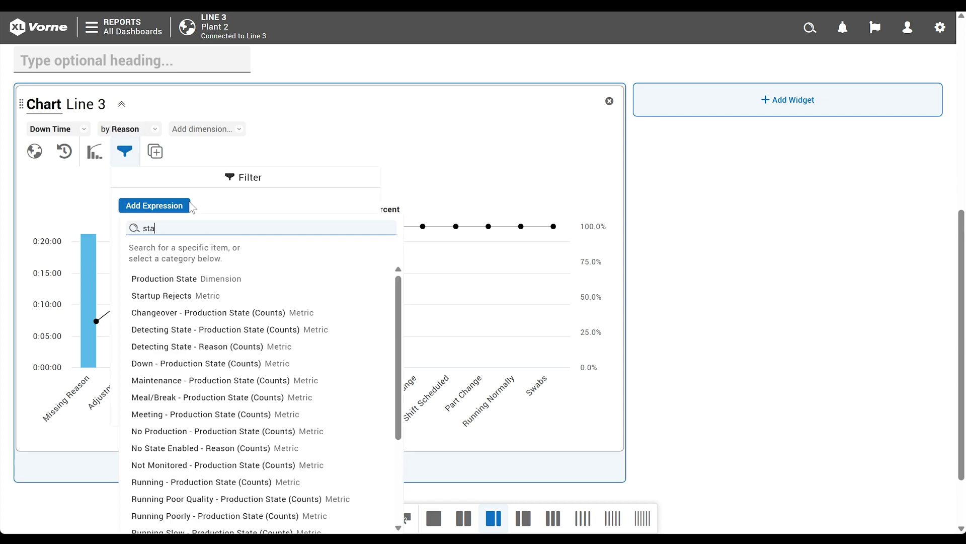
click(233, 281)
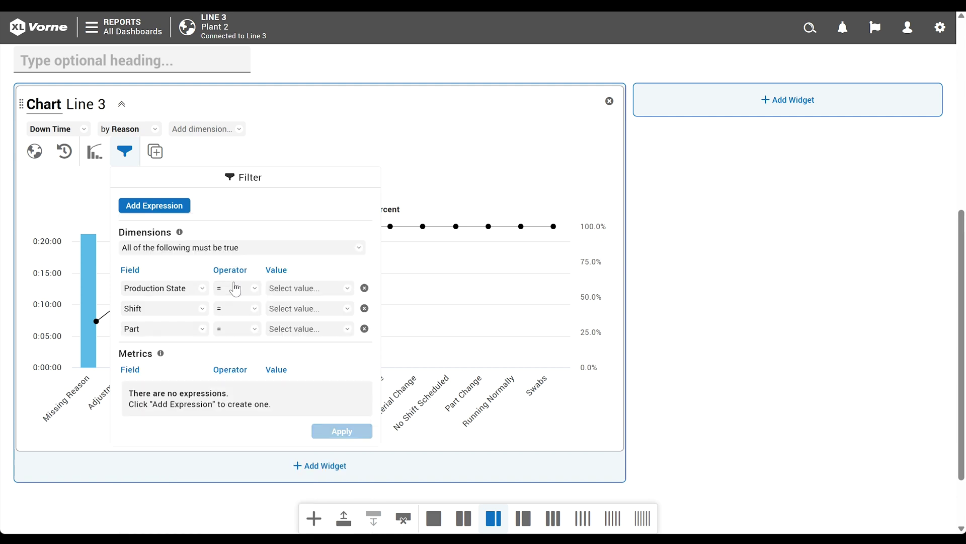
click(305, 295)
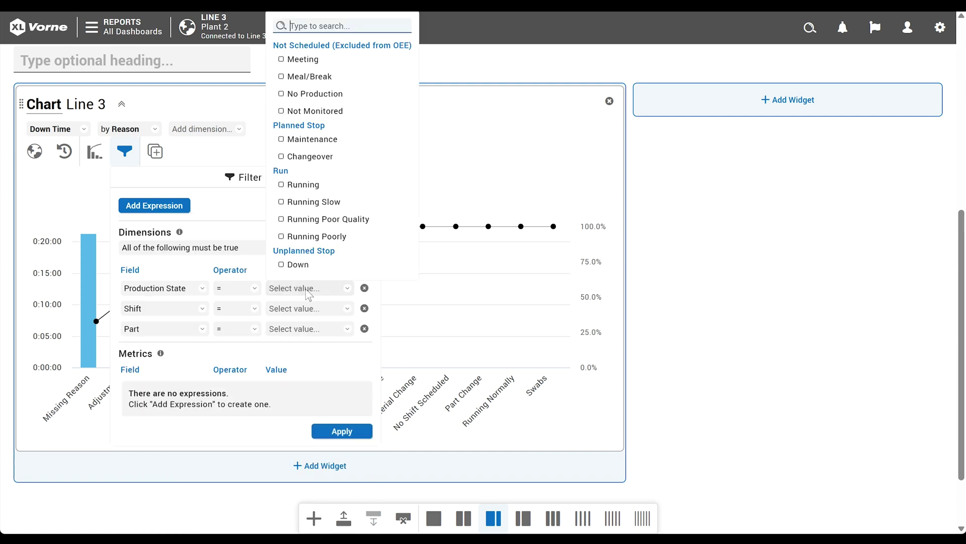
click(349, 265)
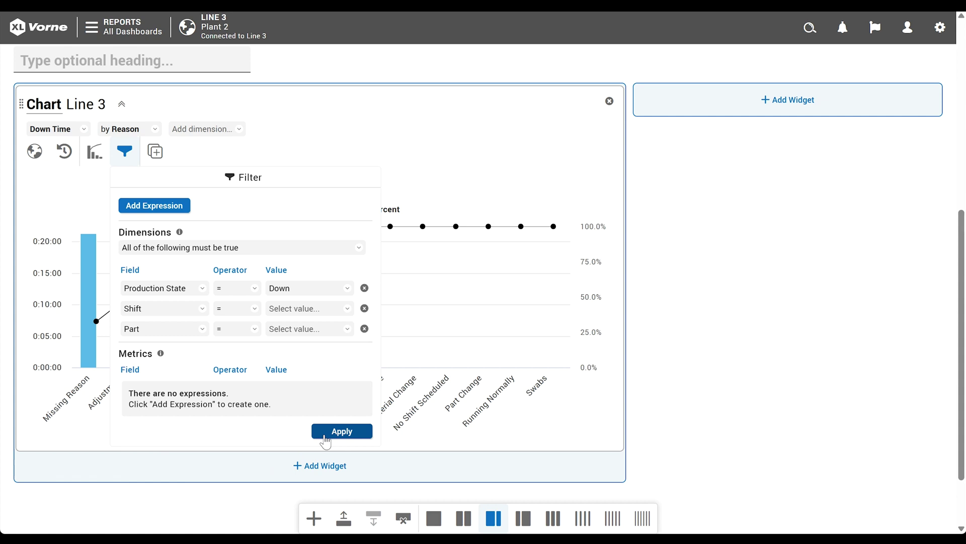
click(341, 431)
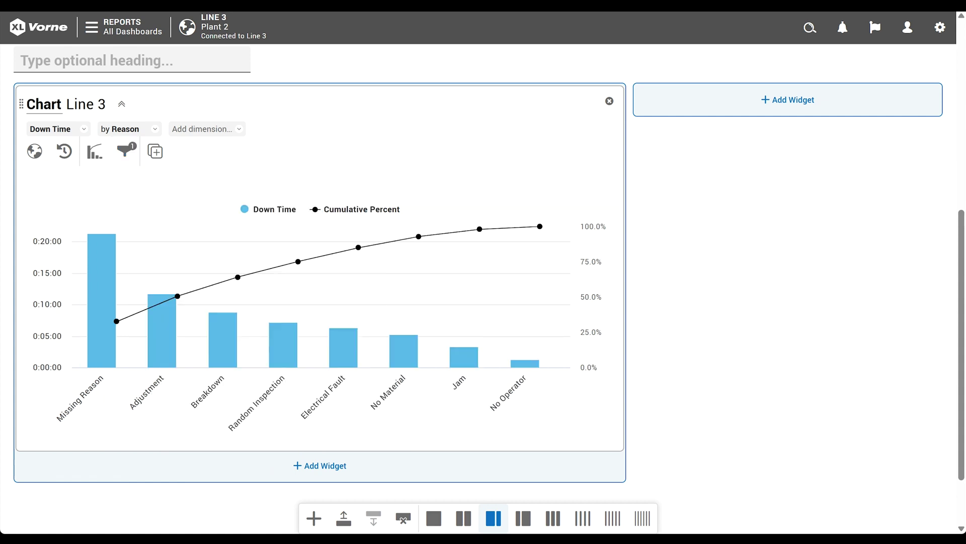
Rename the chart title to 'Down Reason Pareto'.
key(ctrl+a)
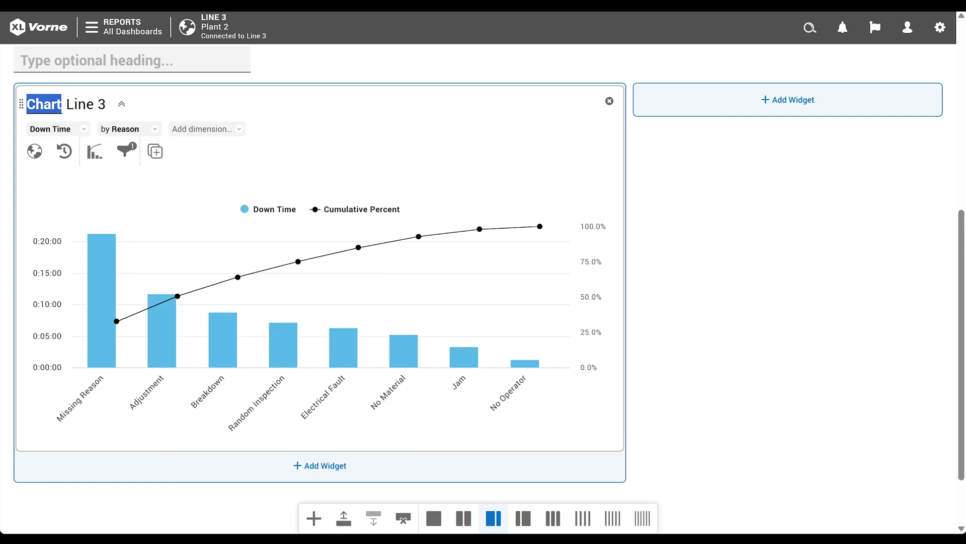
text(Down Reason Pareto)
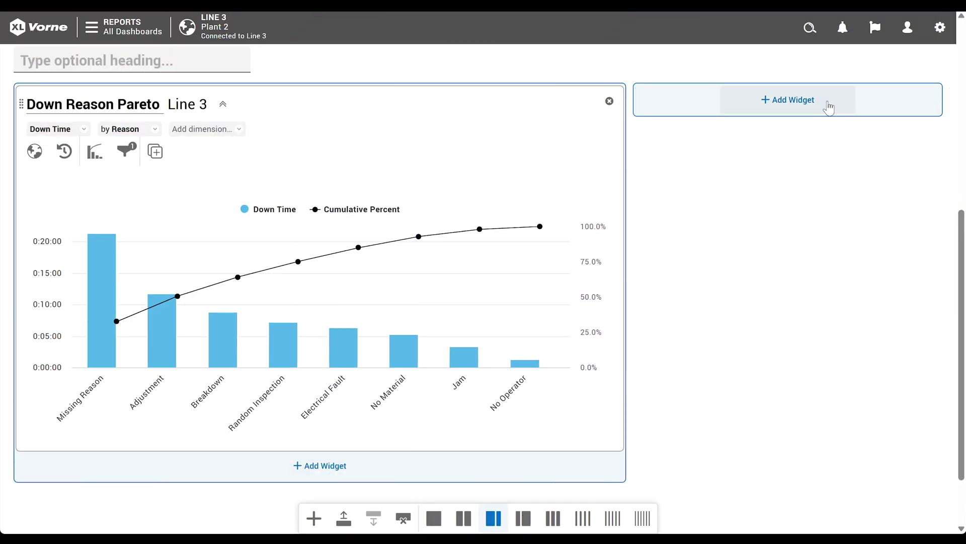
Add a table widget in the narrow right column and remove Shift from its rows.
click(828, 106)
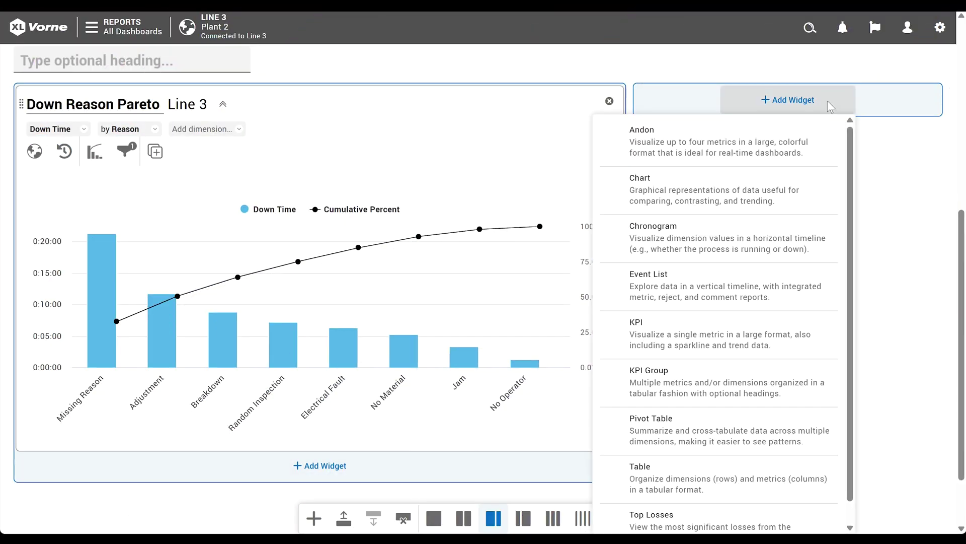
click(776, 478)
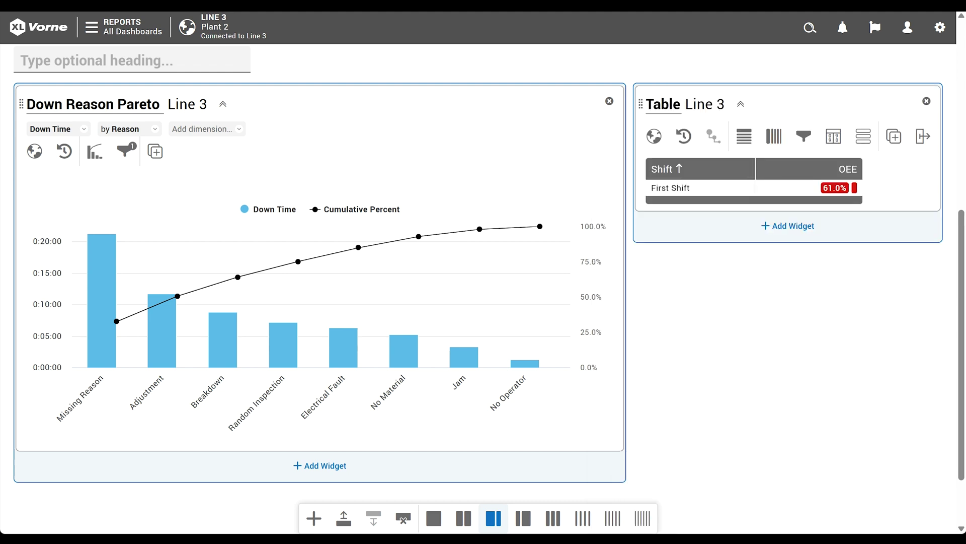
click(750, 146)
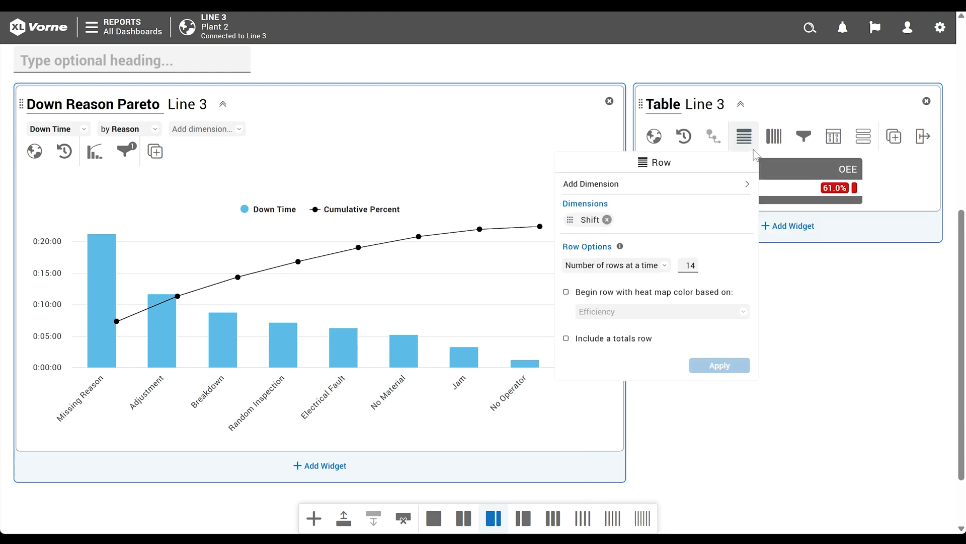
click(607, 219)
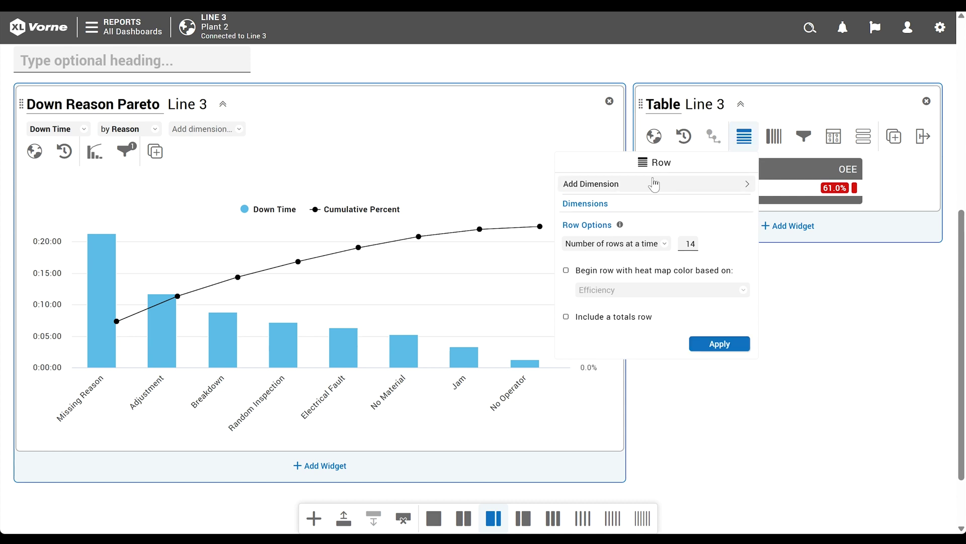
Add Work Center and Reason as the table's row dimensions and apply.
click(654, 185)
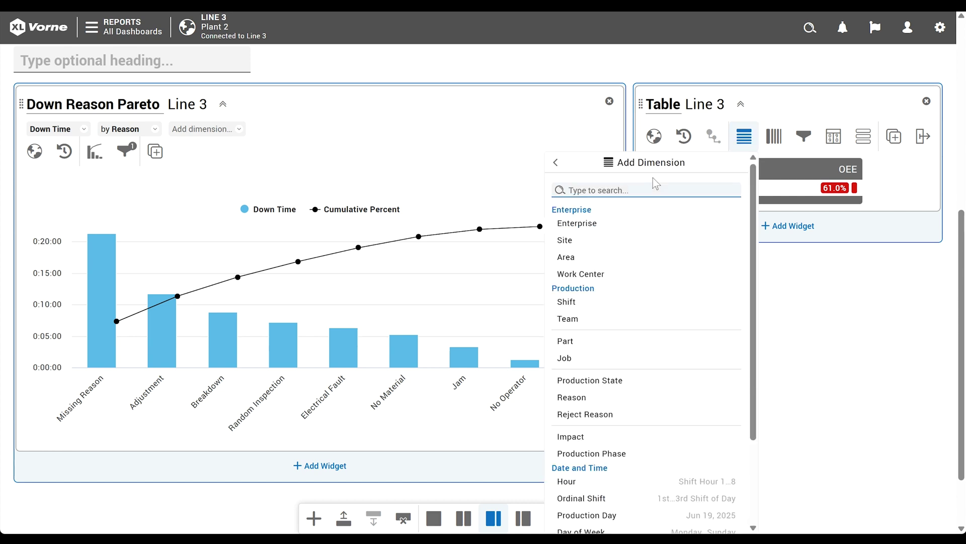
click(639, 274)
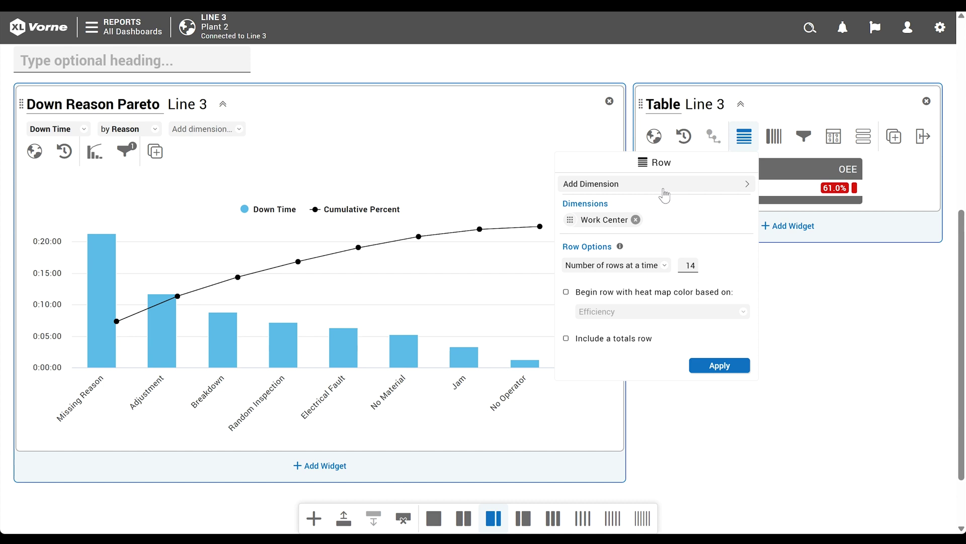
click(665, 195)
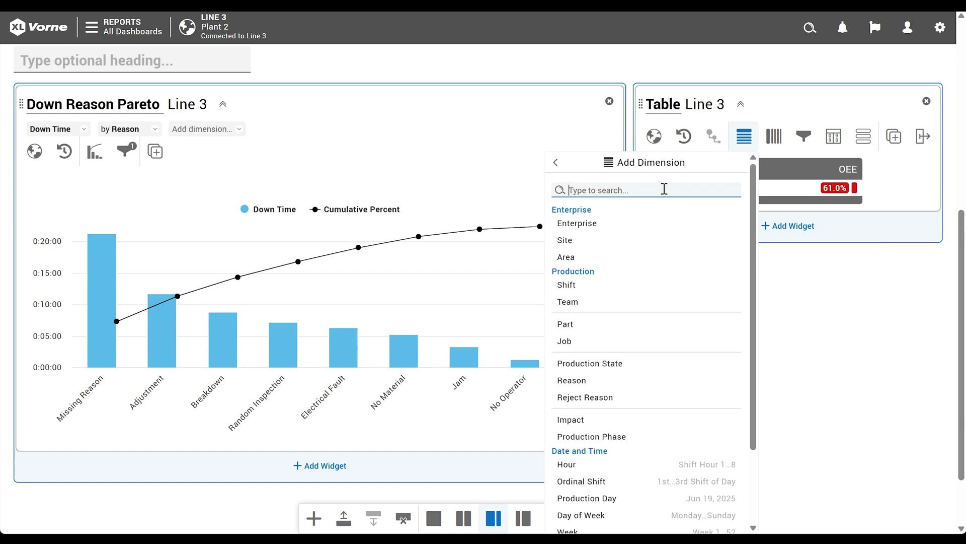
click(638, 376)
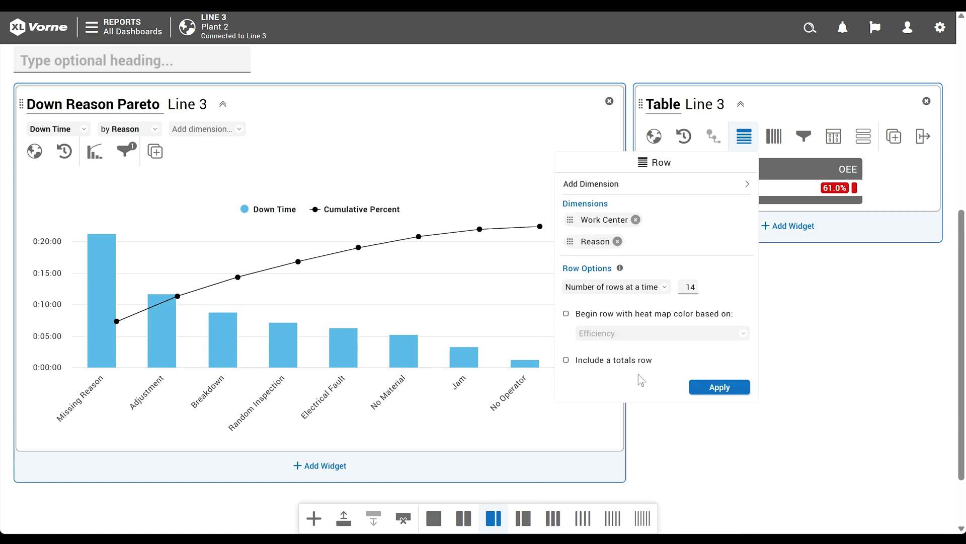
click(699, 392)
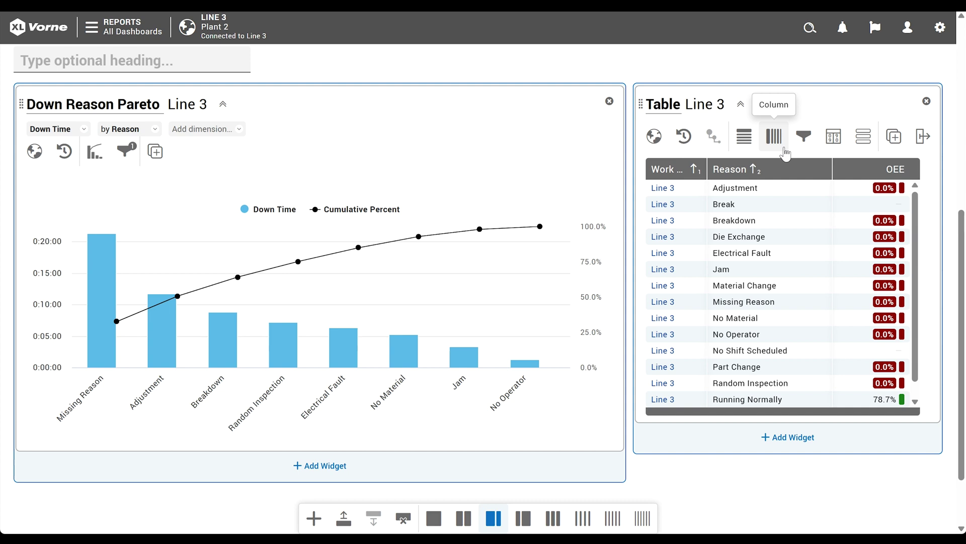
Drop the OEE column from the Line 3 table and add Down - Production State (Counts) and Down Time columns.
click(784, 149)
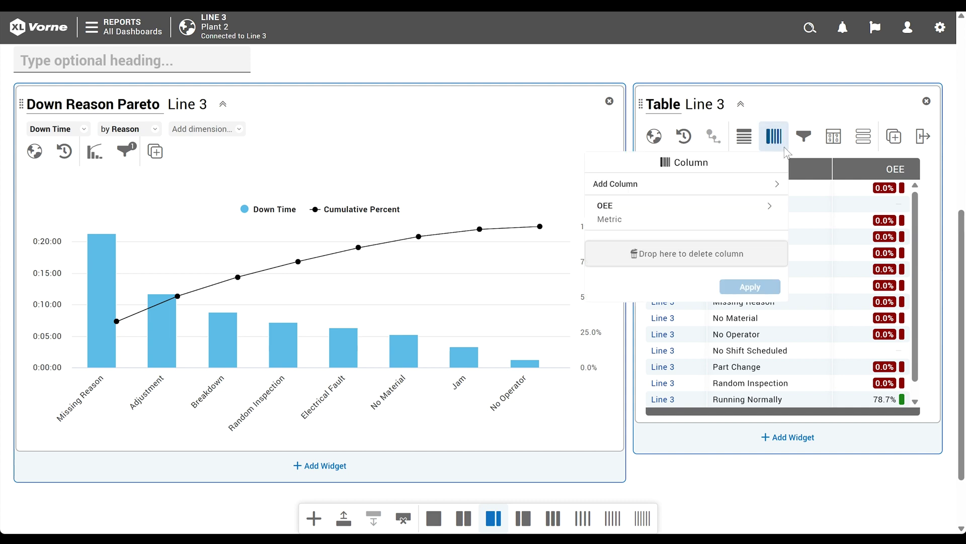
mouse_move(723, 207)
mouse_down()
mouse_move(734, 250)
mouse_move(733, 214)
mouse_up()
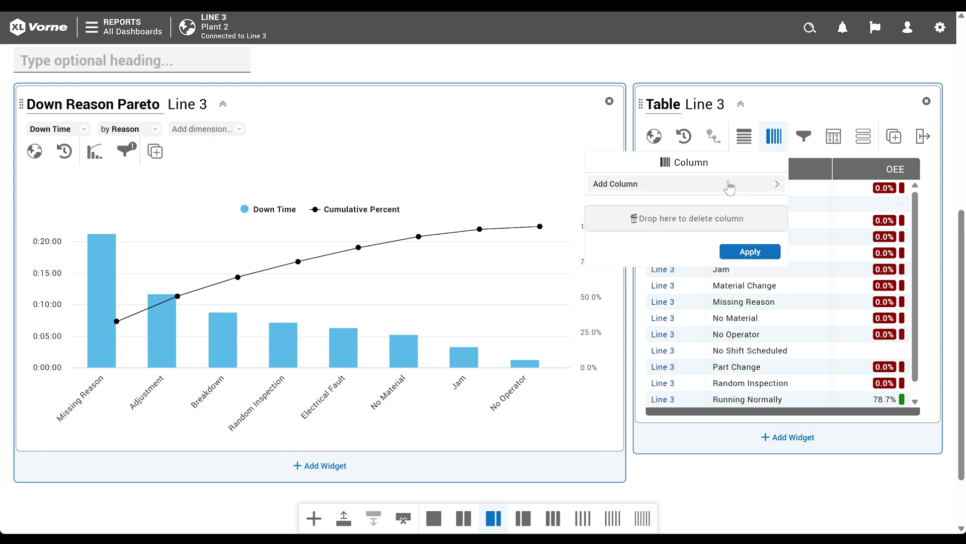
click(729, 186)
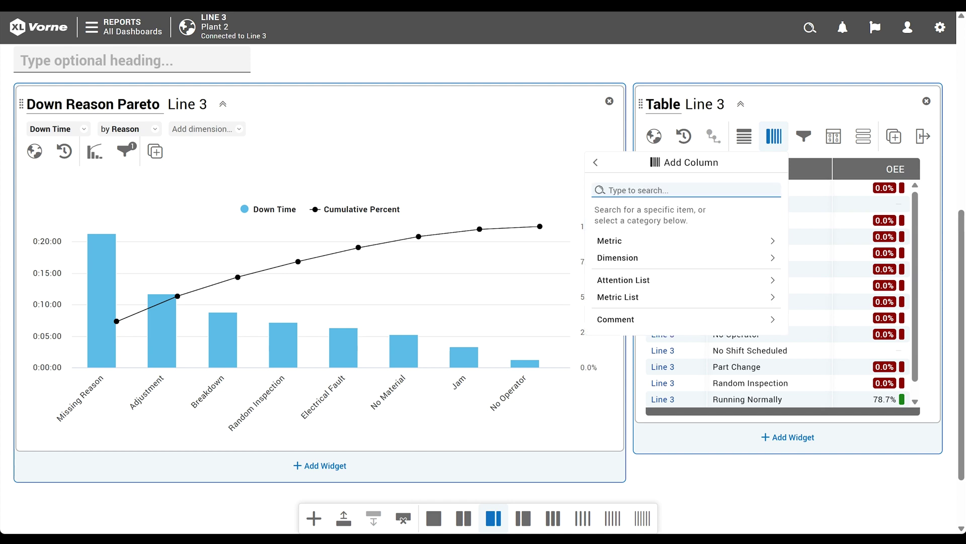
text(down)
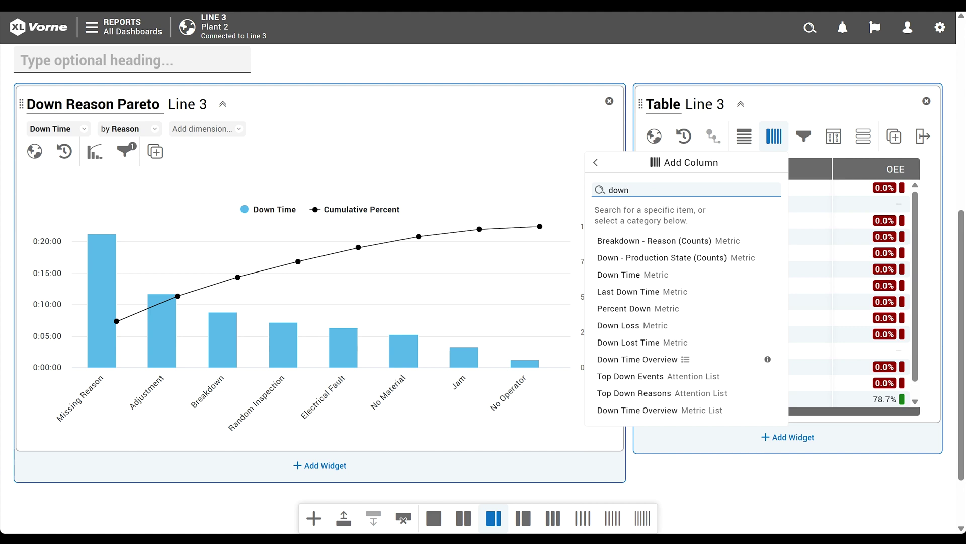
click(775, 258)
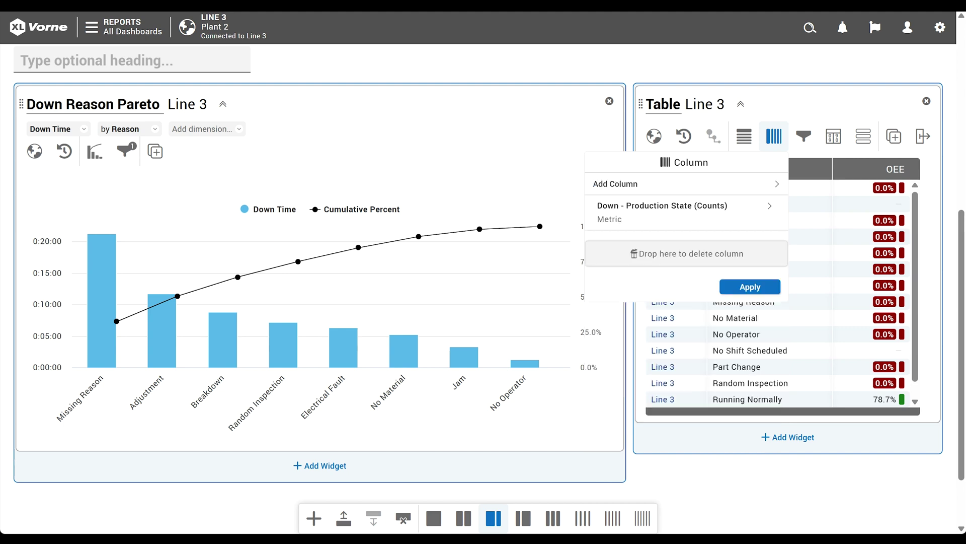
click(744, 185)
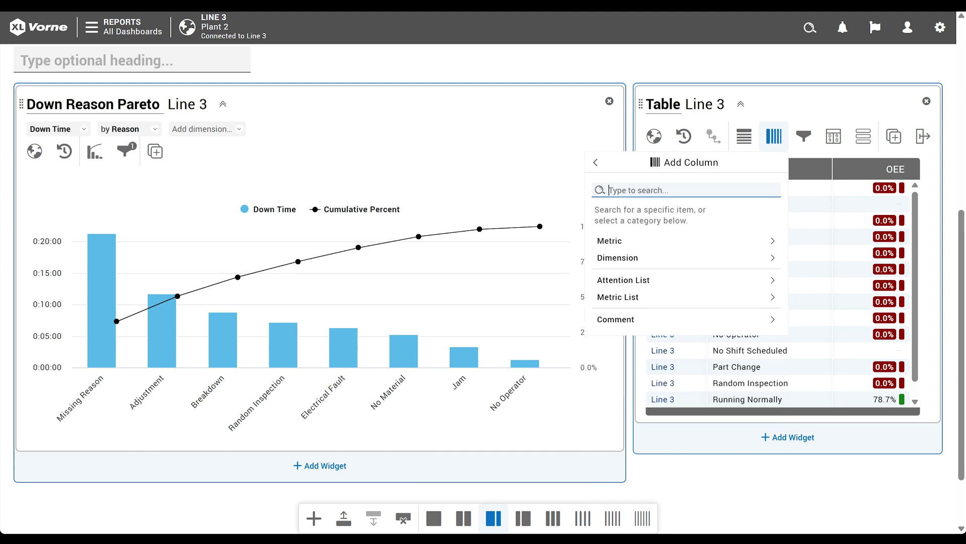
text(down time)
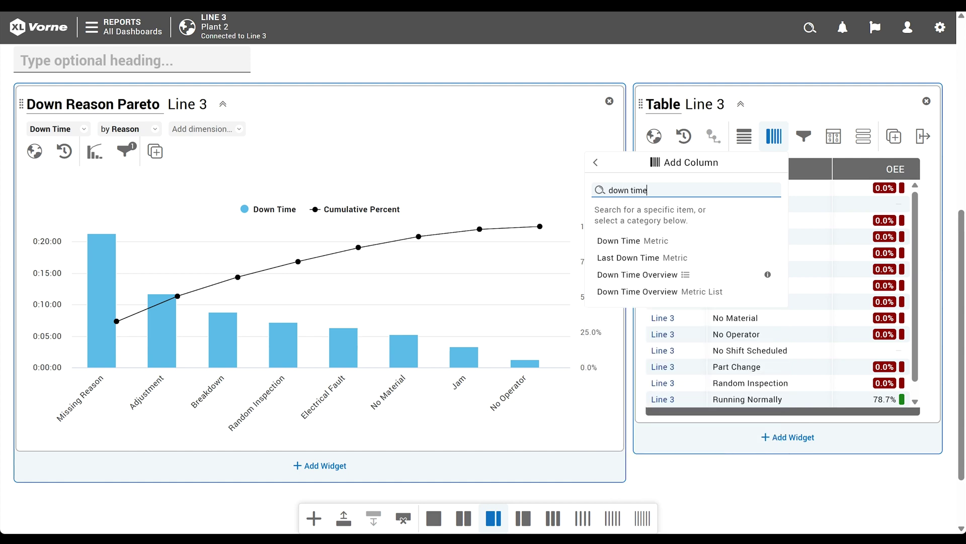
click(757, 246)
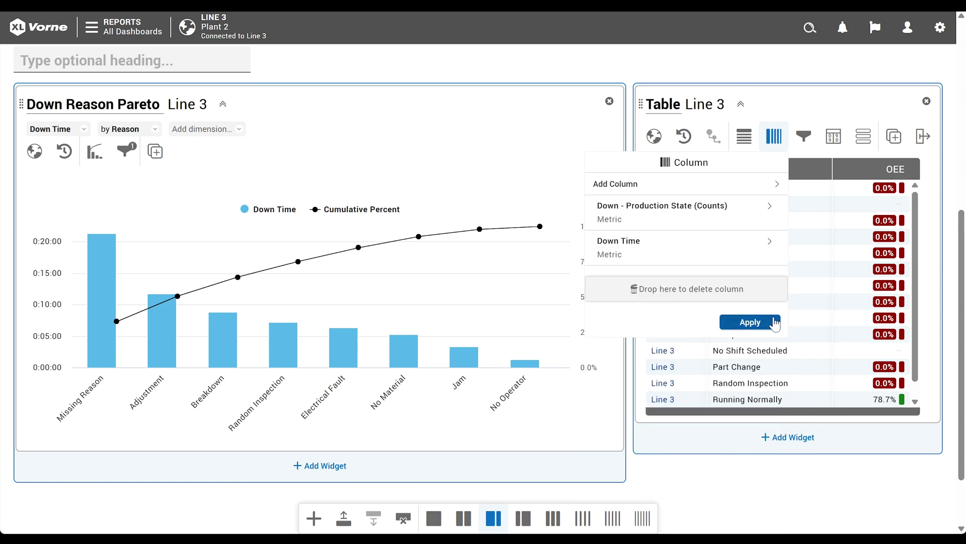
click(750, 322)
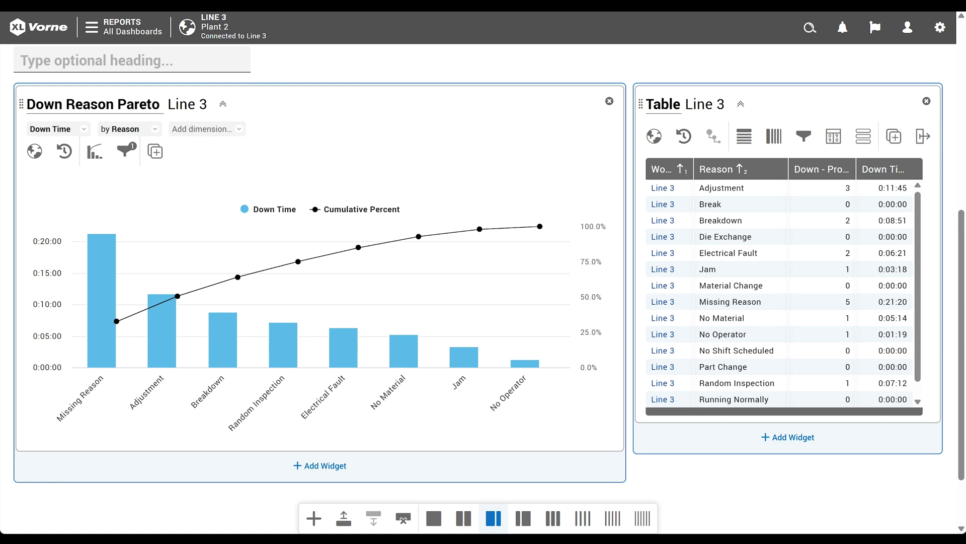
Filter the Line 3 table to Production State = Down, leaving the eight down reasons.
click(804, 135)
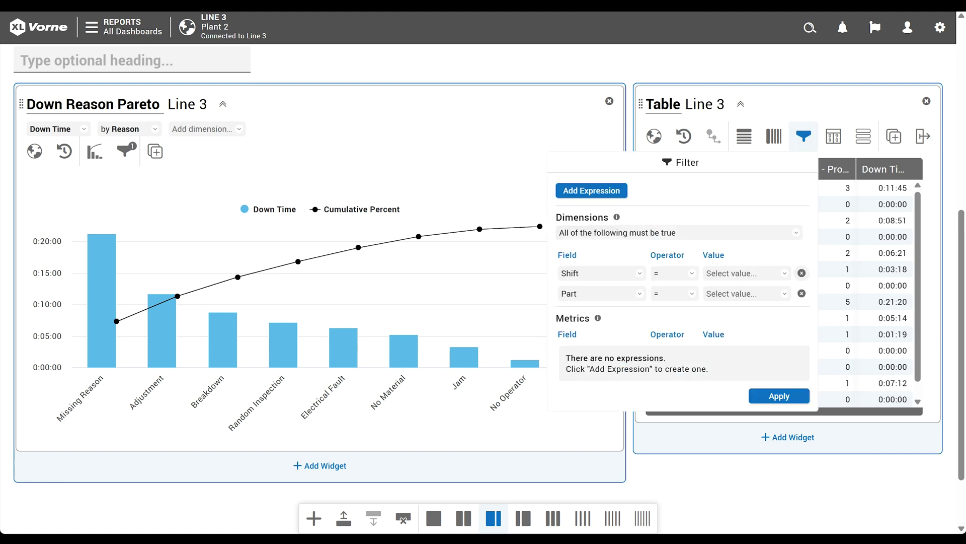
click(626, 194)
text(state)
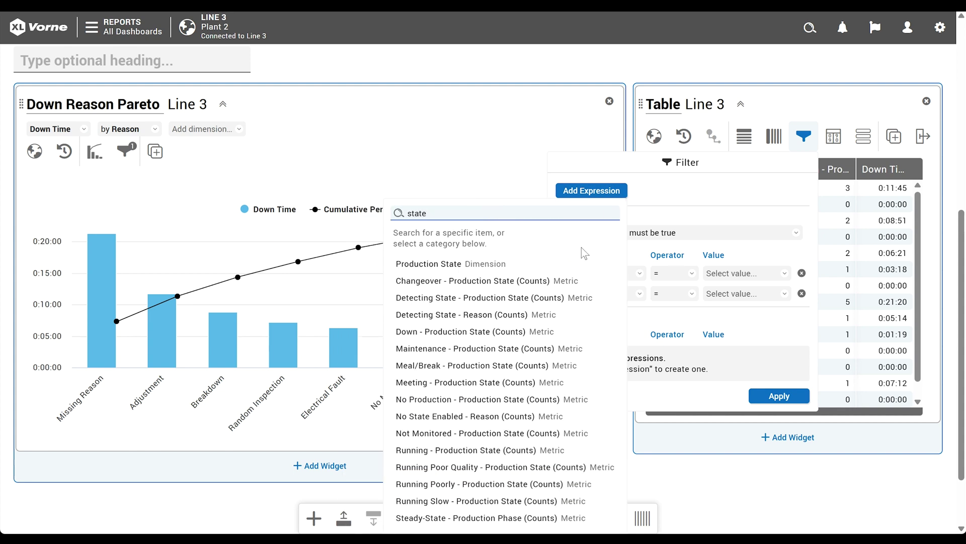
click(523, 264)
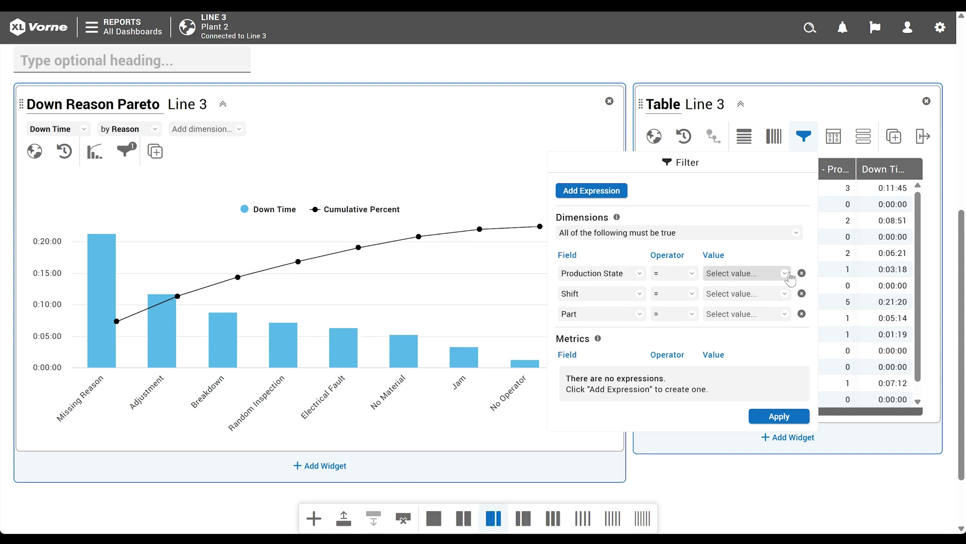
click(745, 273)
scroll(709, 151, down, 1)
click(664, 225)
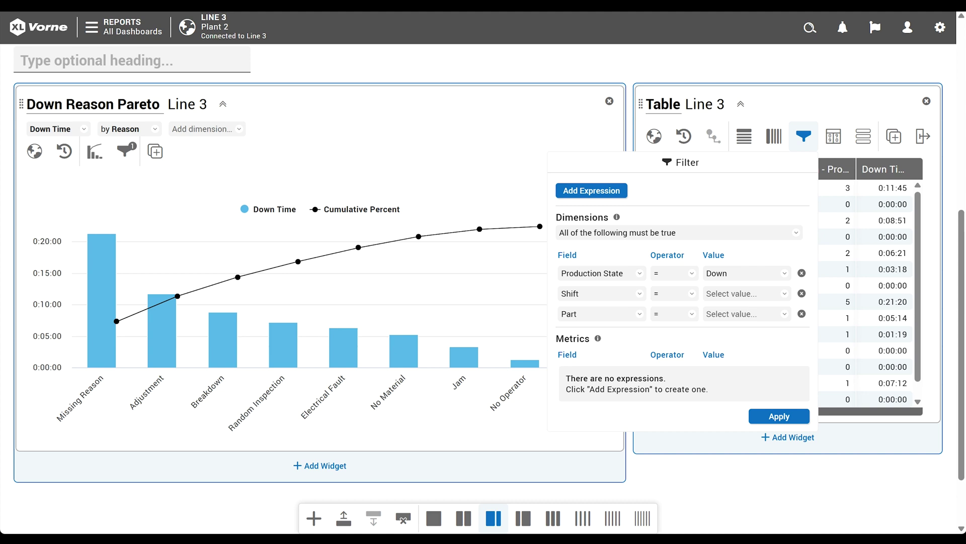
click(779, 416)
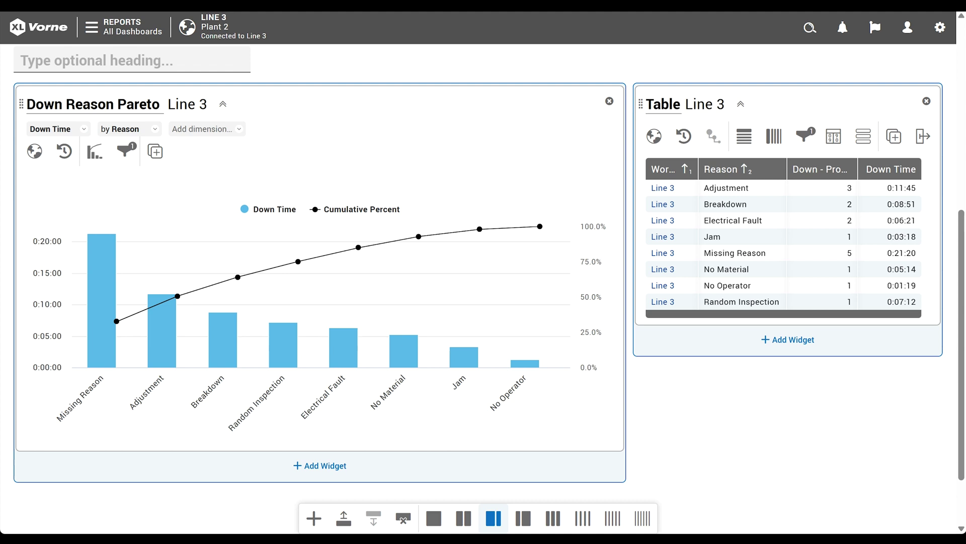
Make the table a hierarchical drilldown expanded to Level 3, listing each timestamped down event.
click(875, 150)
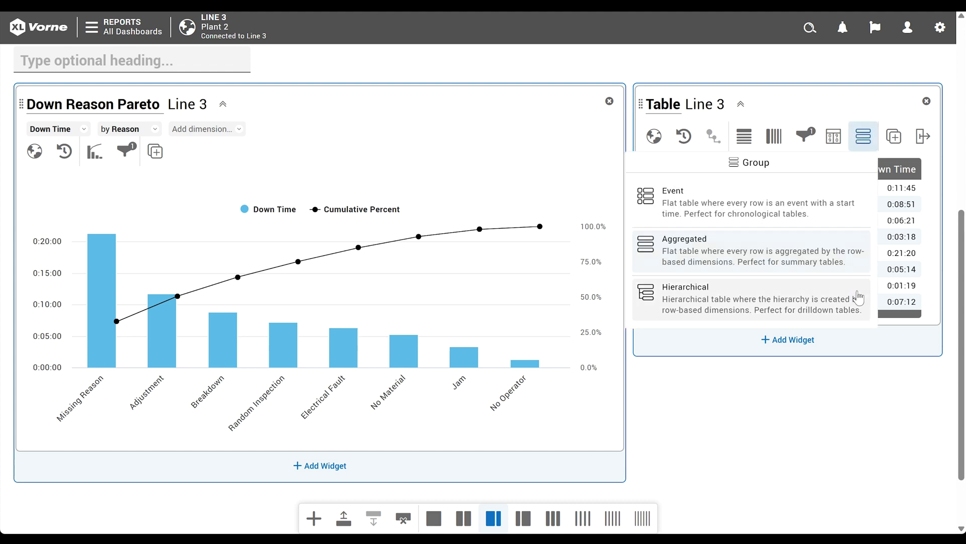
click(867, 307)
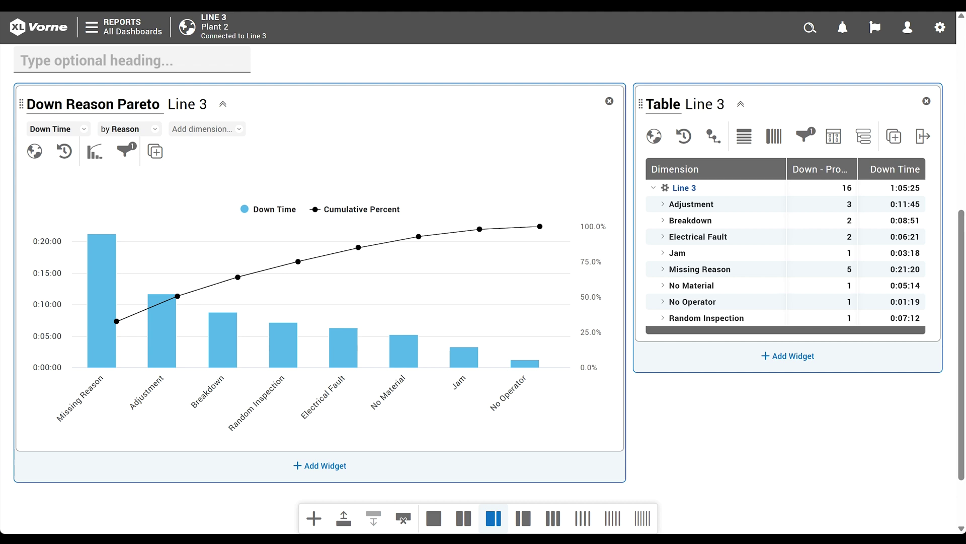
click(663, 238)
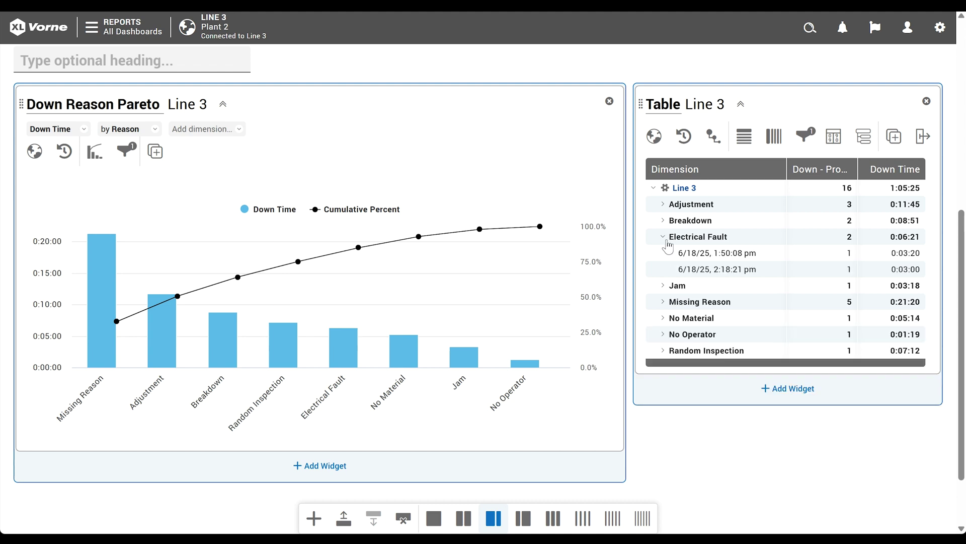
click(713, 138)
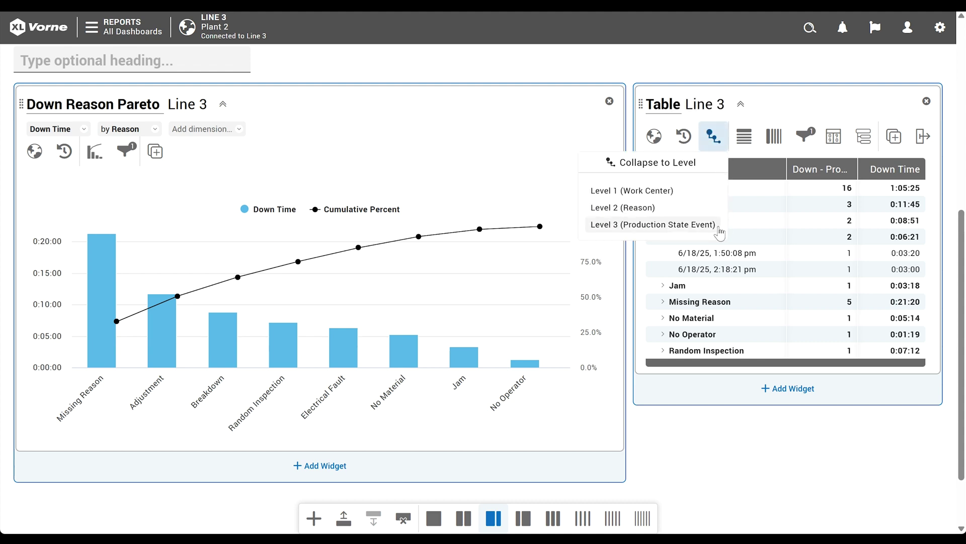
click(653, 224)
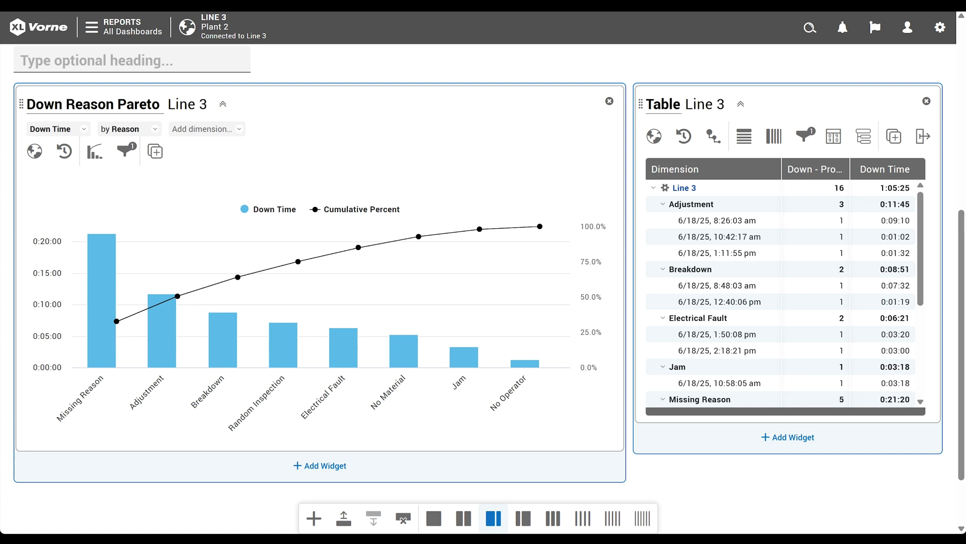
click(684, 188)
Sort the Line 3 table by Down Time, descending, so Missing Reason comes first.
click(844, 145)
click(784, 196)
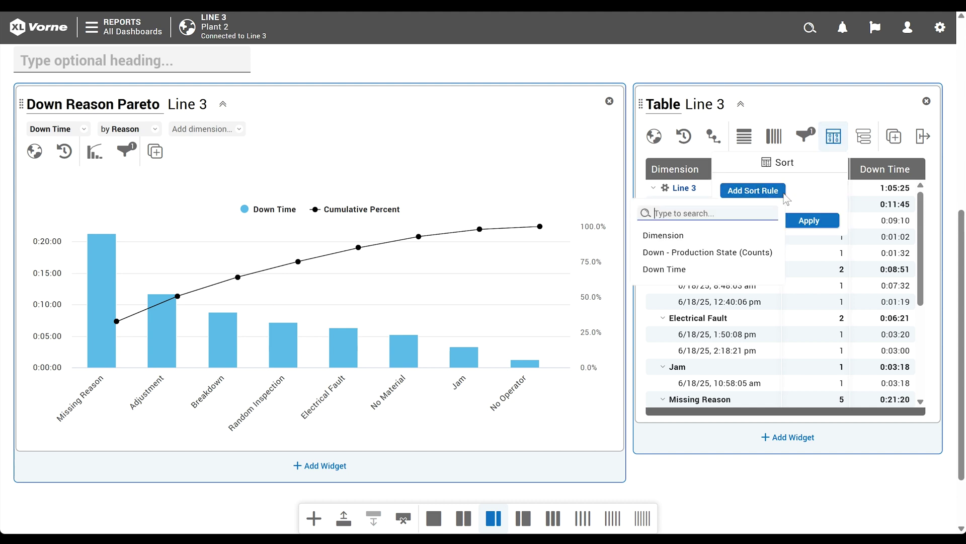
click(752, 272)
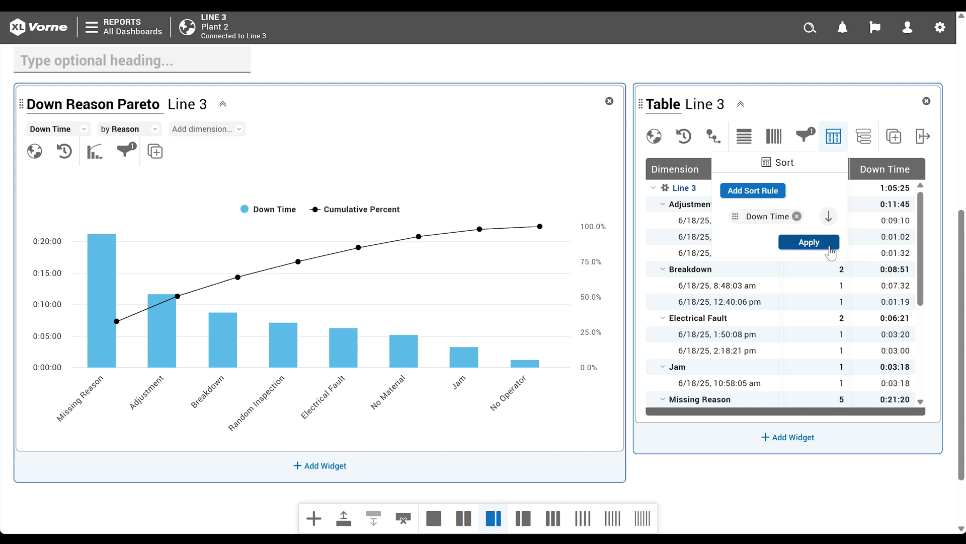
click(808, 242)
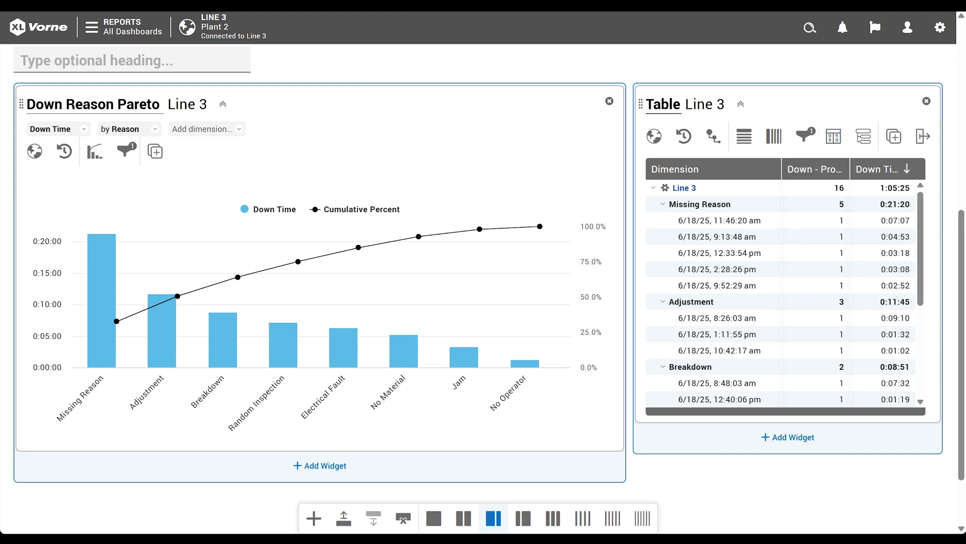
click(646, 104)
Retitle the table 'Down Events by Reason' and add an empty section below the existing widgets.
key(ctrl+a)
text(Down Events by Re)
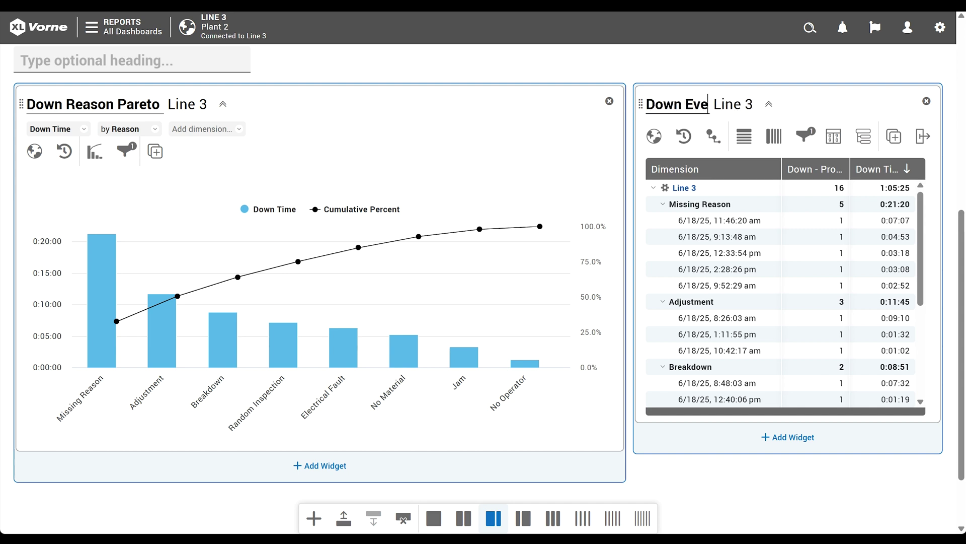
text(ason)
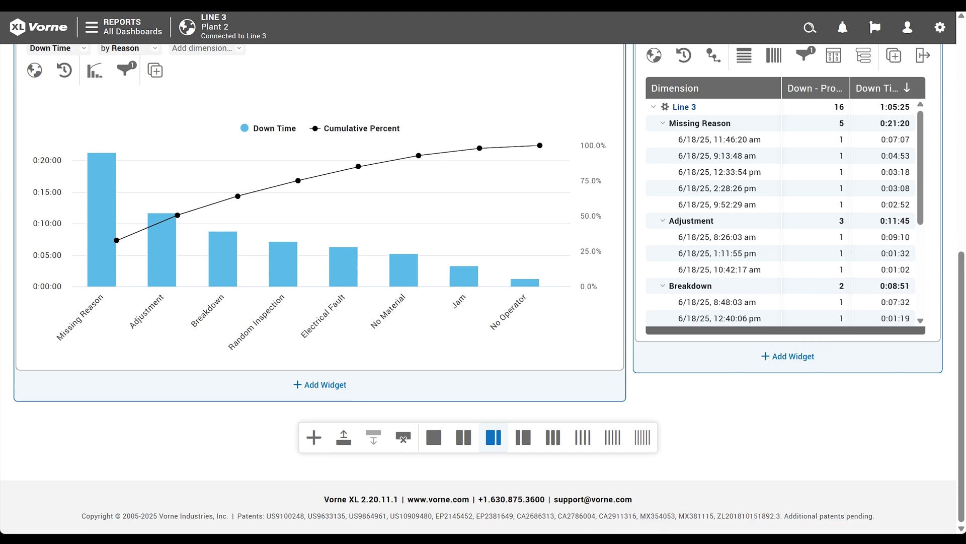
click(314, 437)
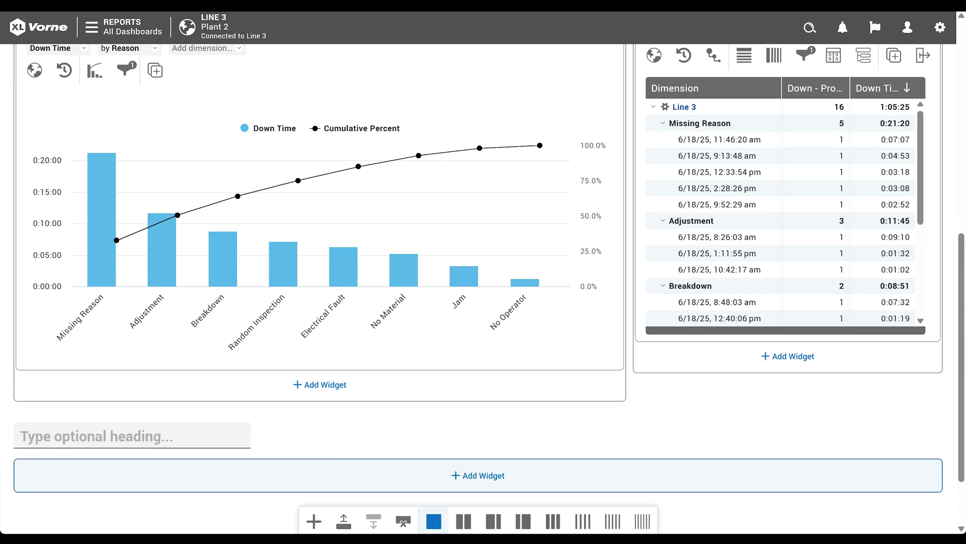
Head the new section 'Down Time Audit' and add a Chronogram widget to it.
scroll(961, 450, down, 1)
scroll(961, 450, down, 1)
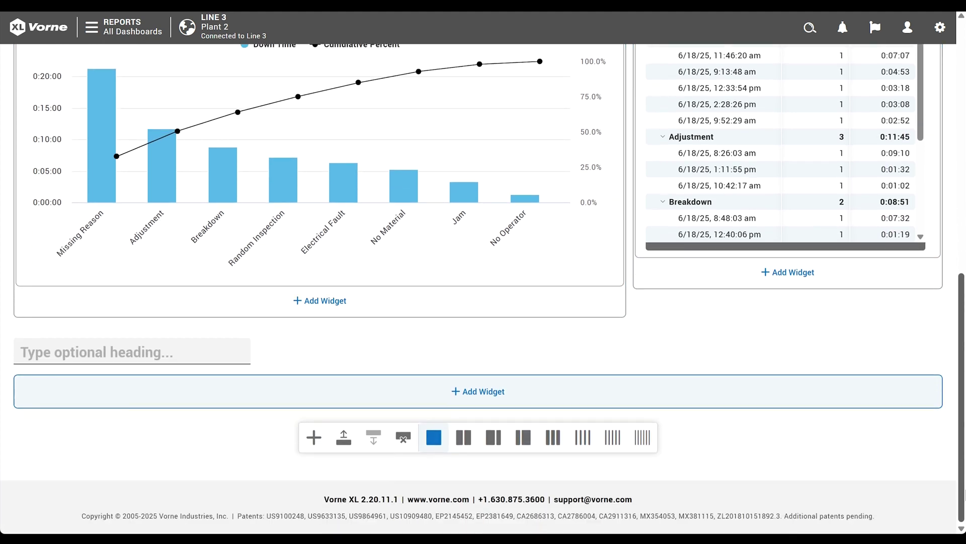
text(Down Time Audit)
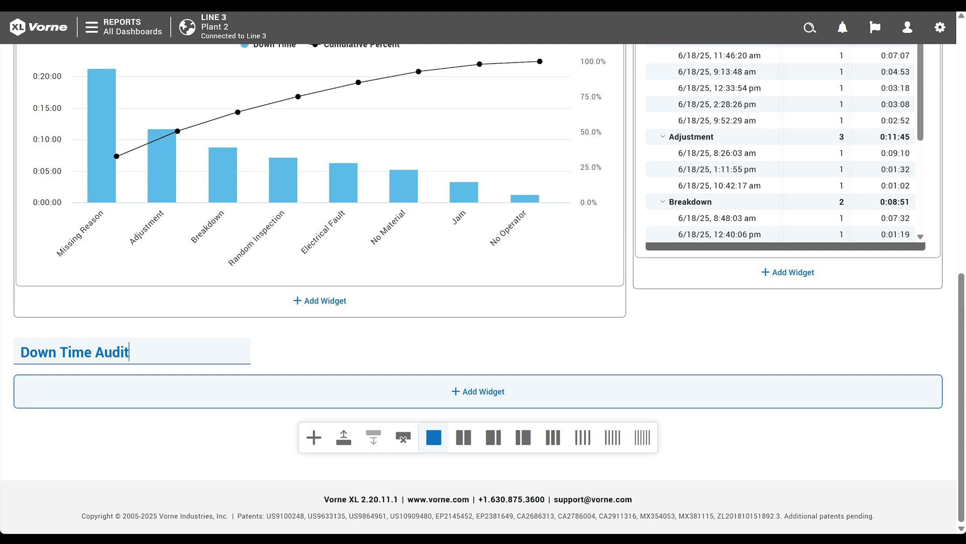
click(520, 400)
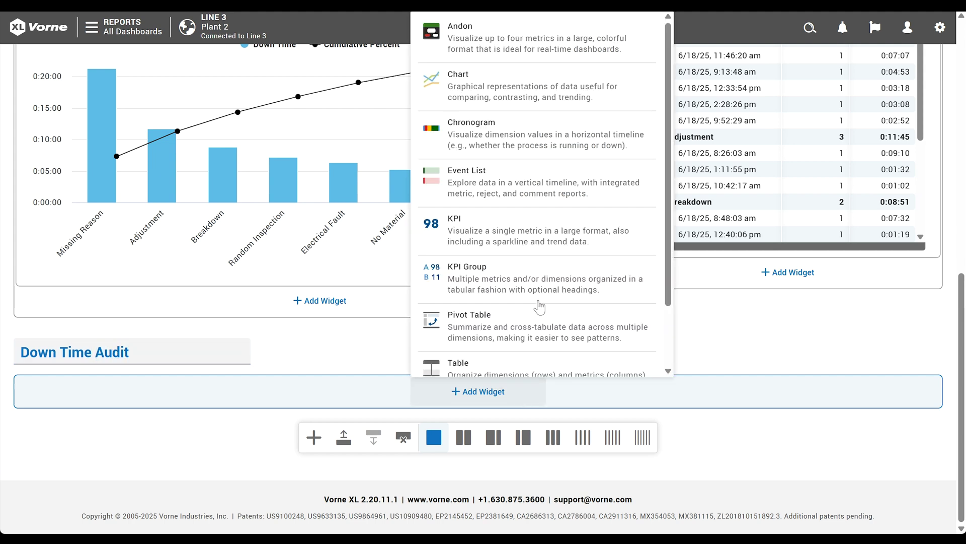
click(551, 143)
scroll(483, 290, down, 3)
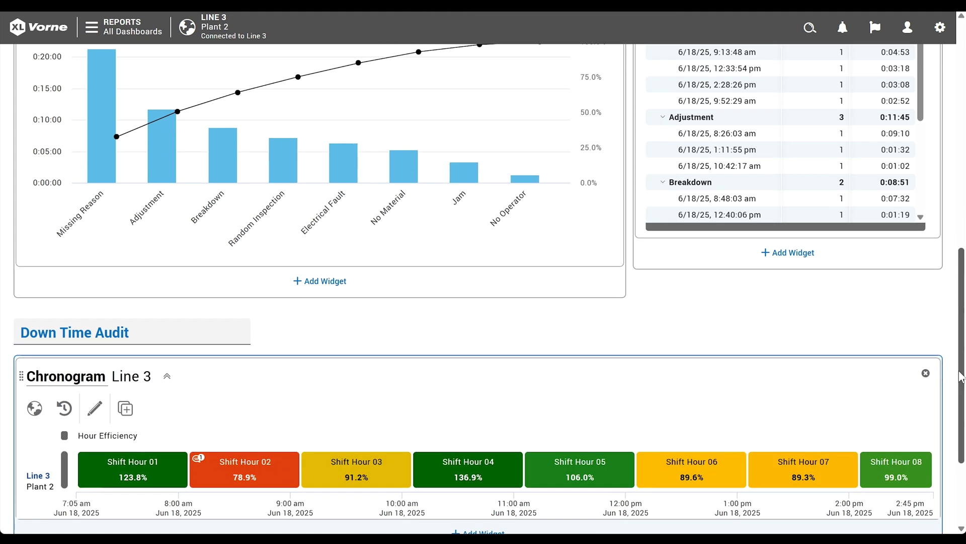
Rename the chronogram 'Production over Time' and select the Shift Hour 02 block.
double_click(65, 234)
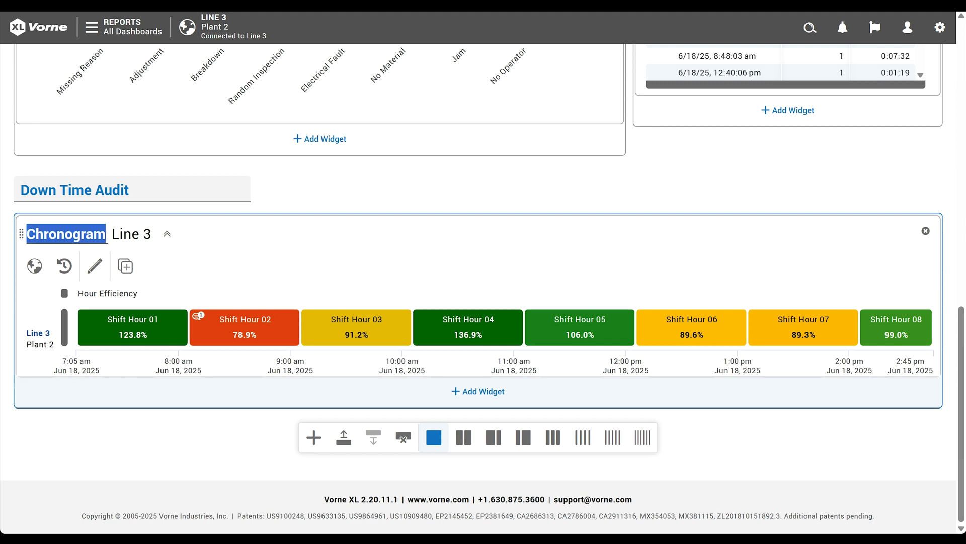
text(Production over Time)
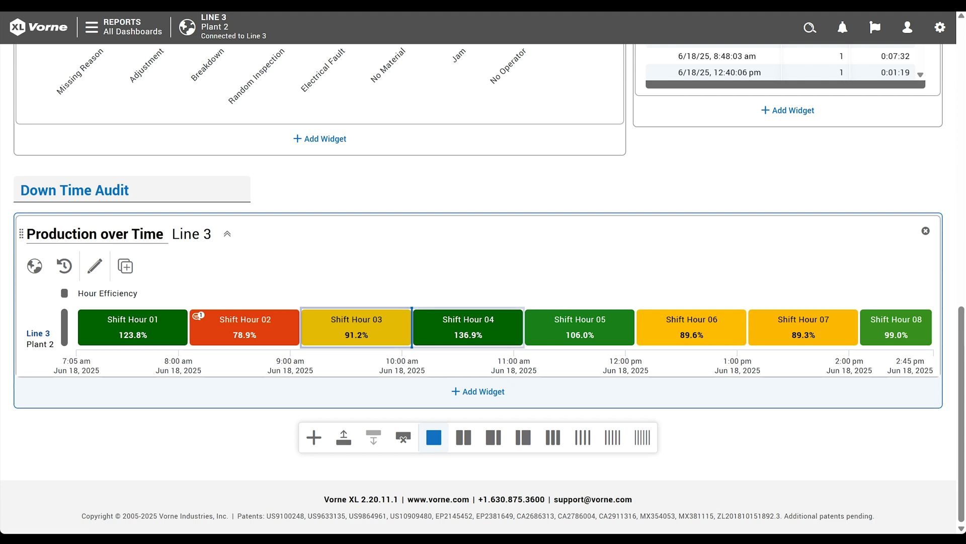
click(244, 328)
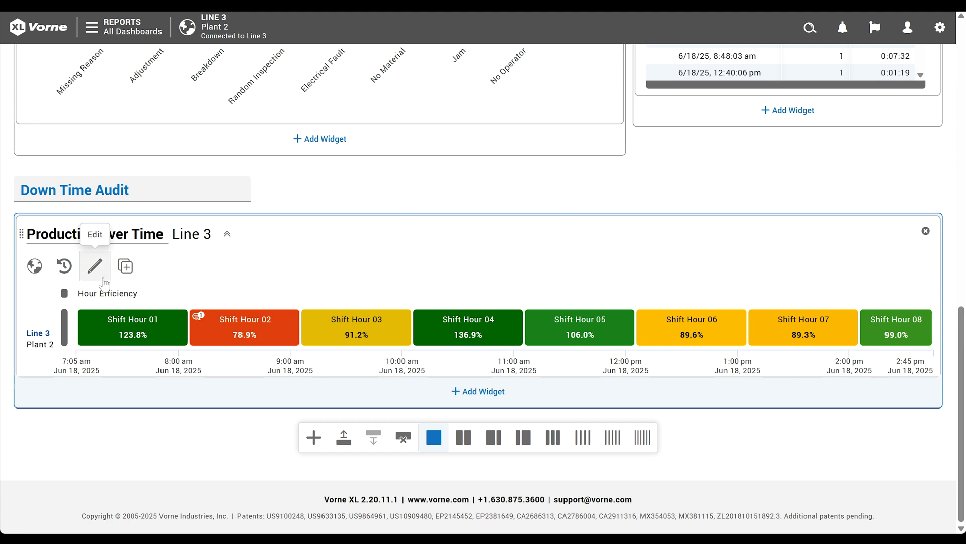
Set the chronogram strip height to Short and add a second Hour Efficiency strip.
click(95, 266)
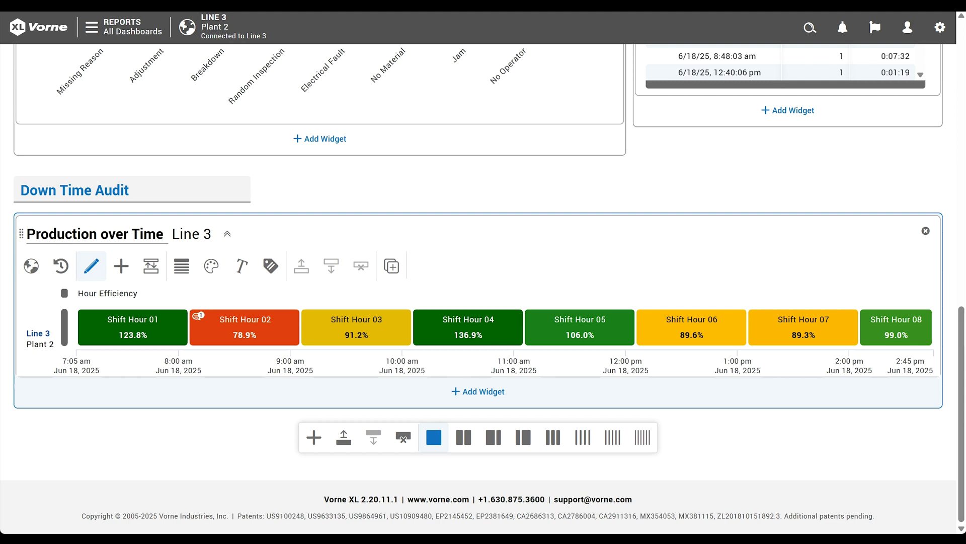
click(162, 278)
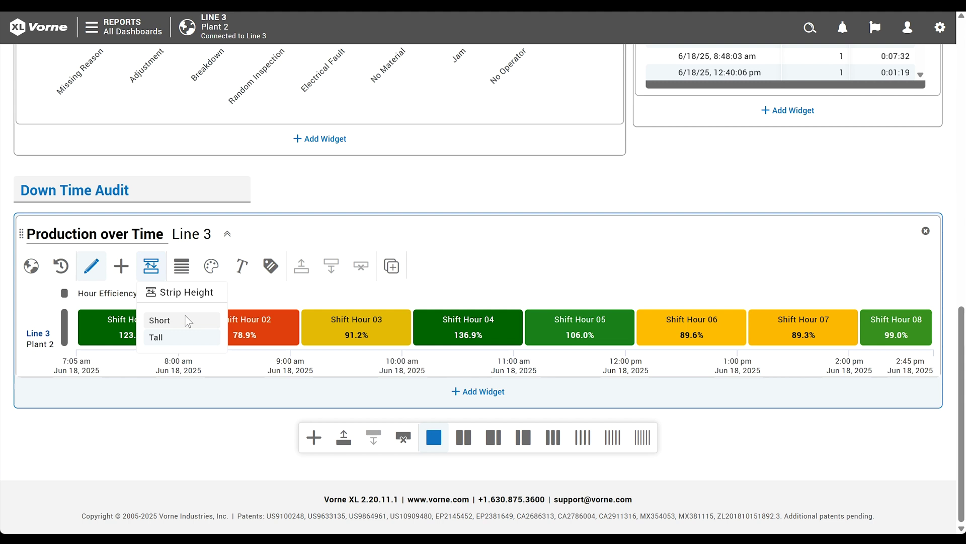
click(188, 321)
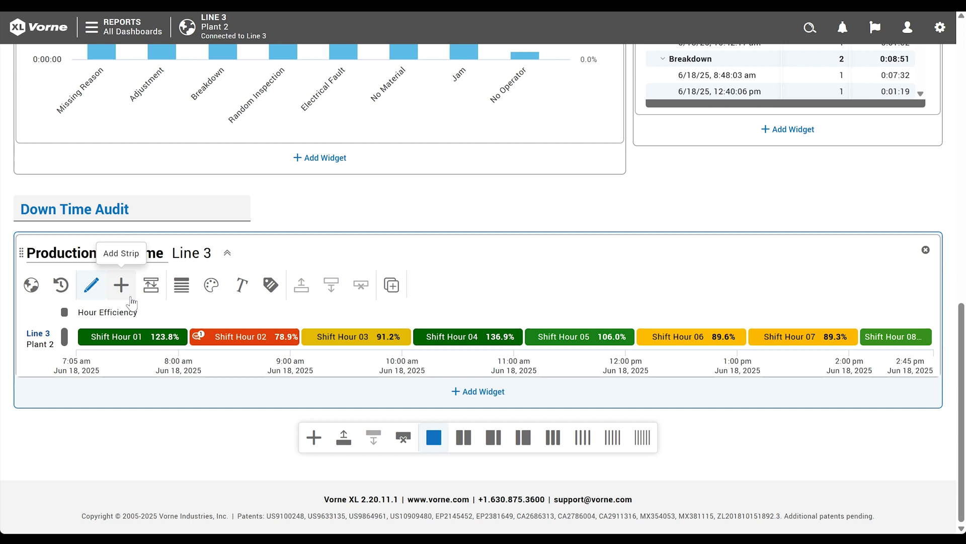
click(122, 285)
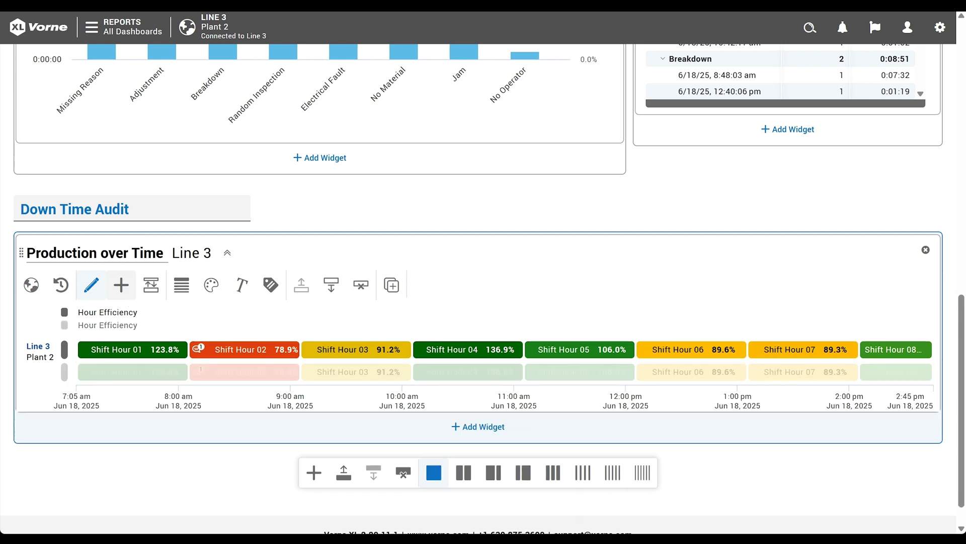
click(84, 375)
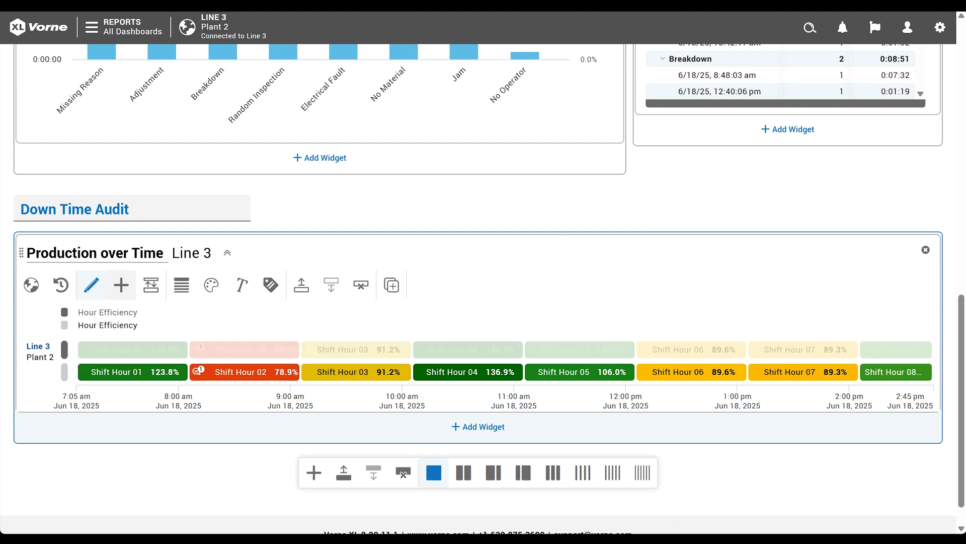
click(190, 302)
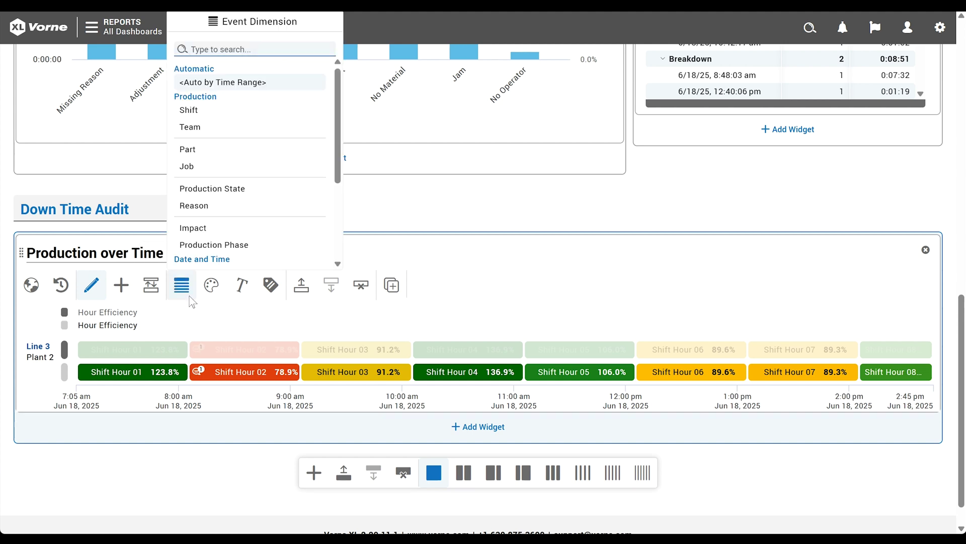
Show Production State on the second strip, with heat map colours turned off.
click(222, 189)
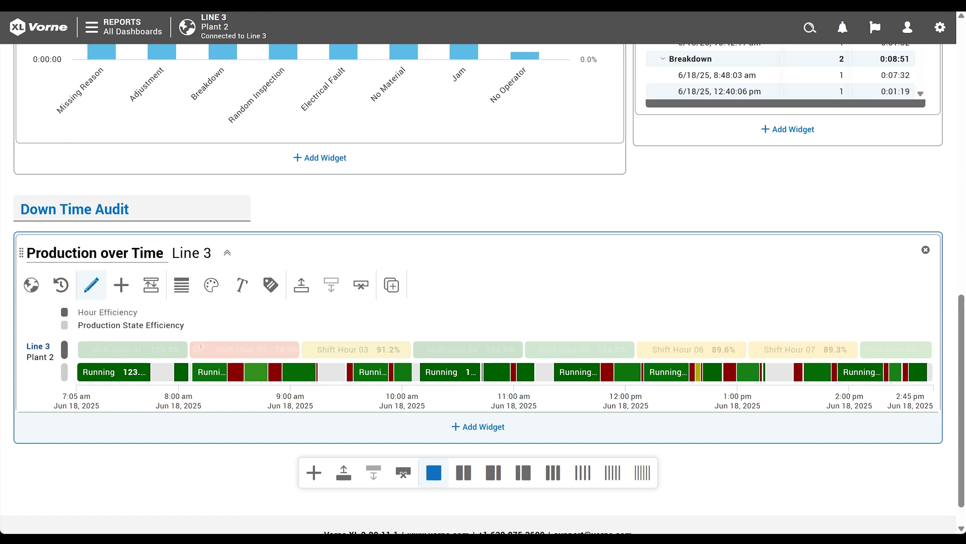
click(222, 295)
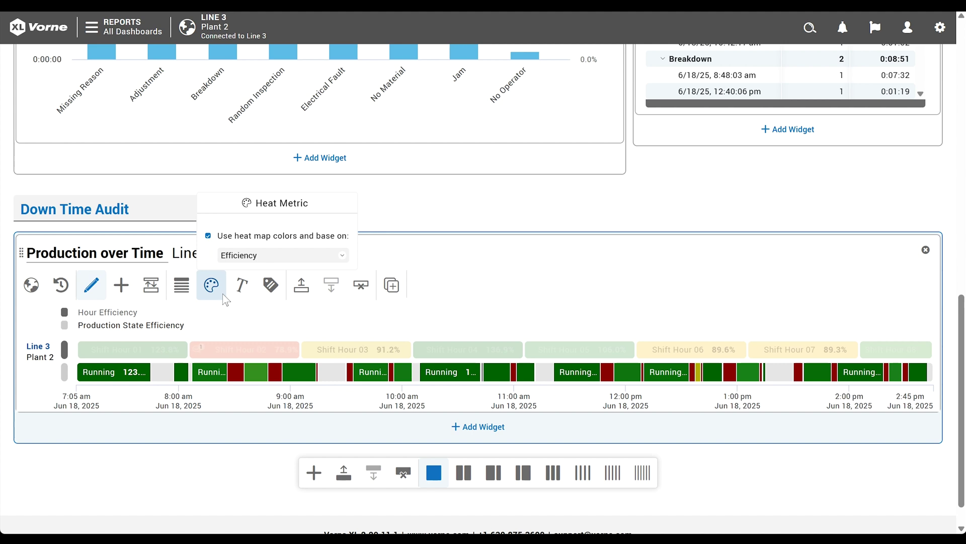
click(208, 236)
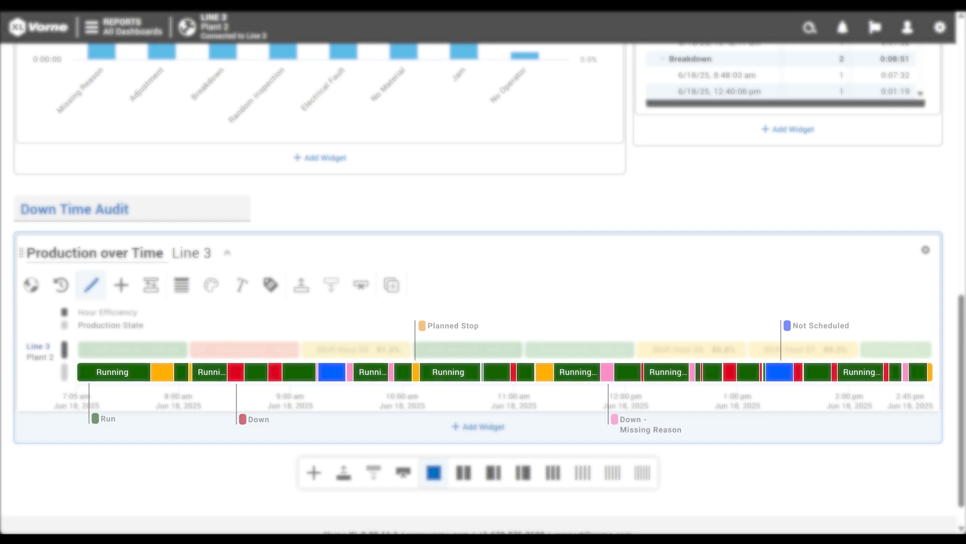
Hide the dimension value labels on the production-state strip and exit chronogram edit mode.
click(248, 298)
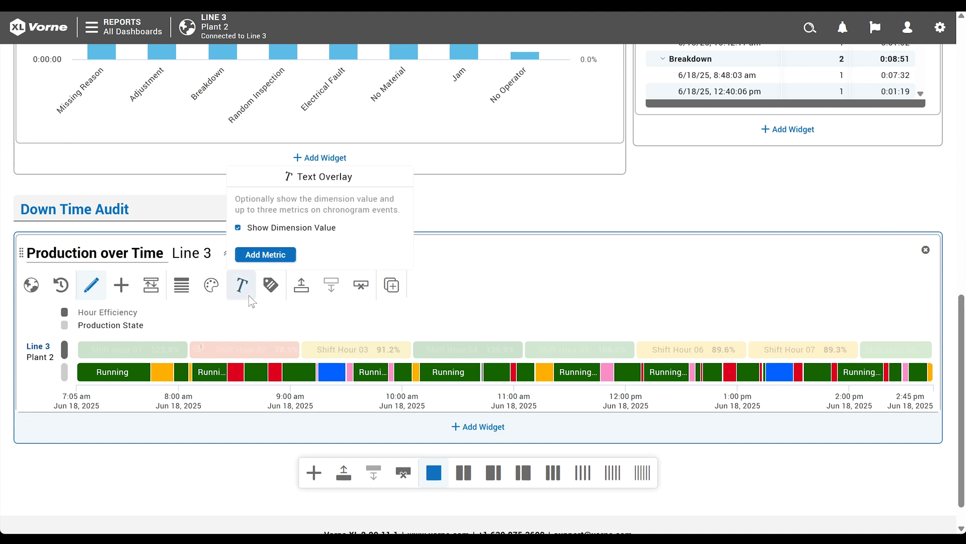
click(240, 229)
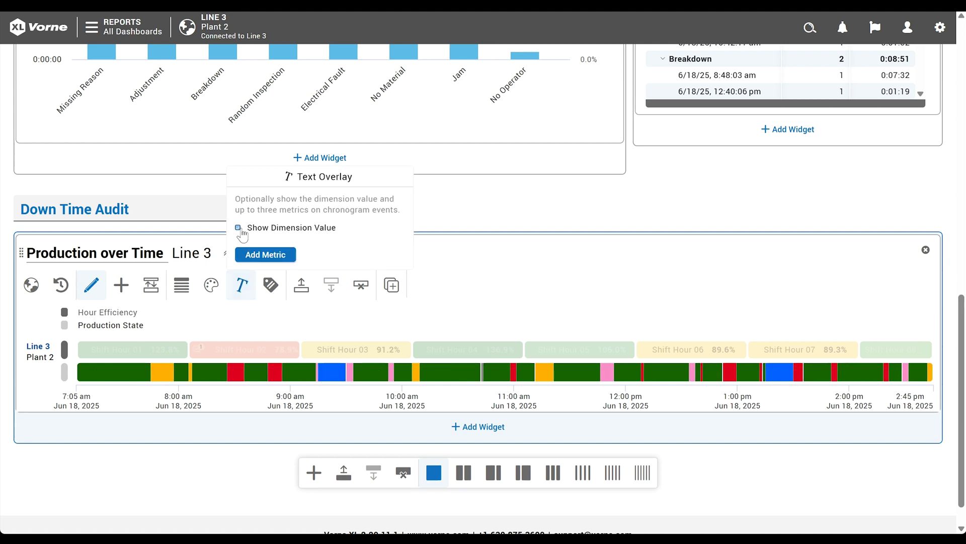
click(103, 298)
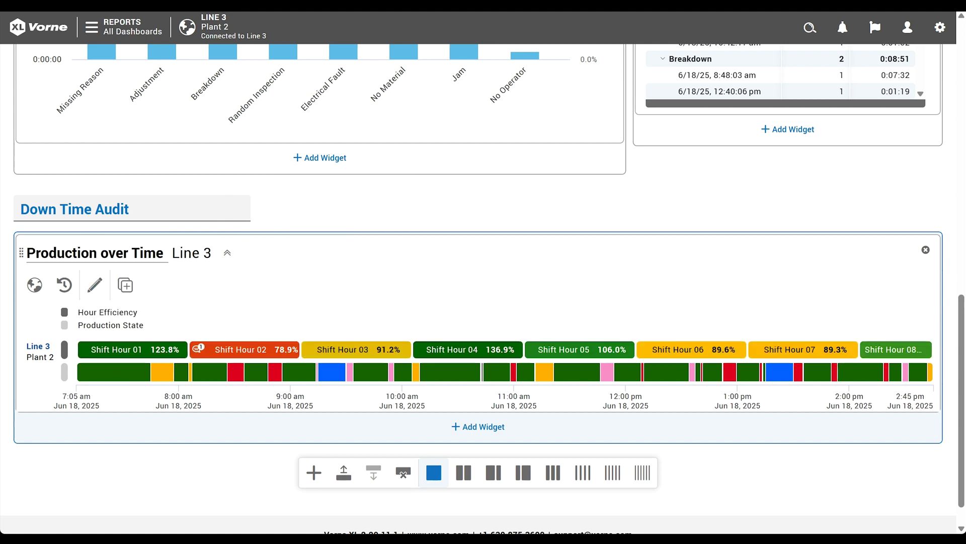
mouse_move(145, 357)
Reply to the Shift Hour 02 comment that the maintenance team will be called in, and save it.
key(Return)
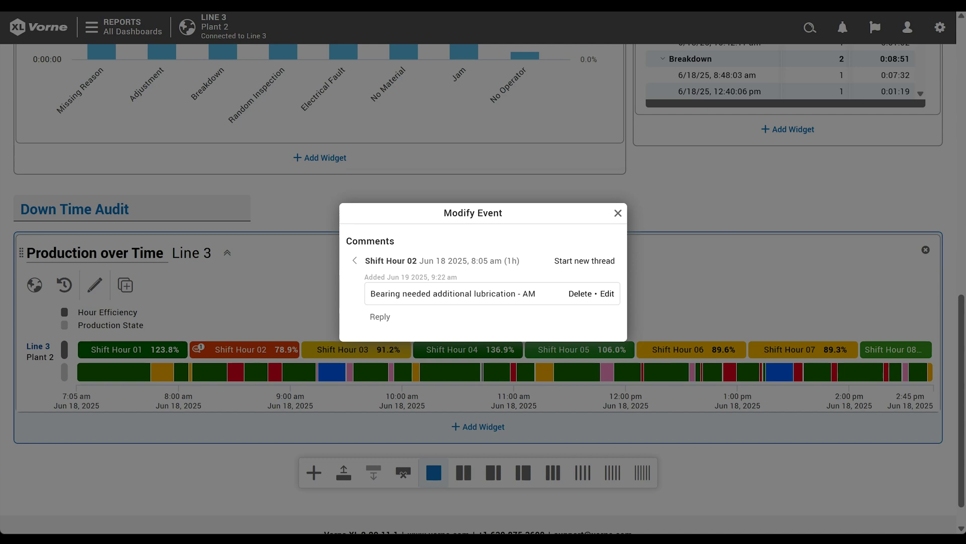
click(393, 327)
text(Will call in the )
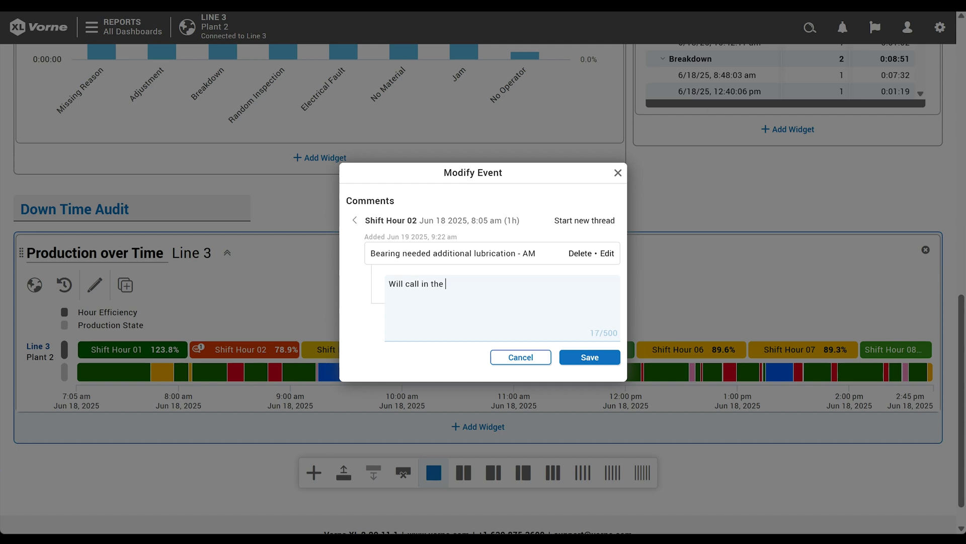
text(maintenance team - AG)
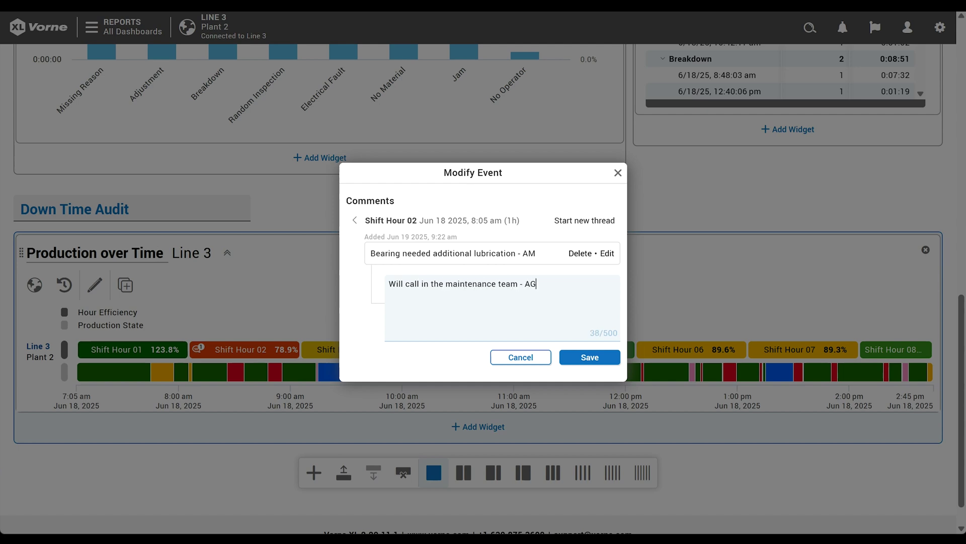
click(566, 357)
key(Escape)
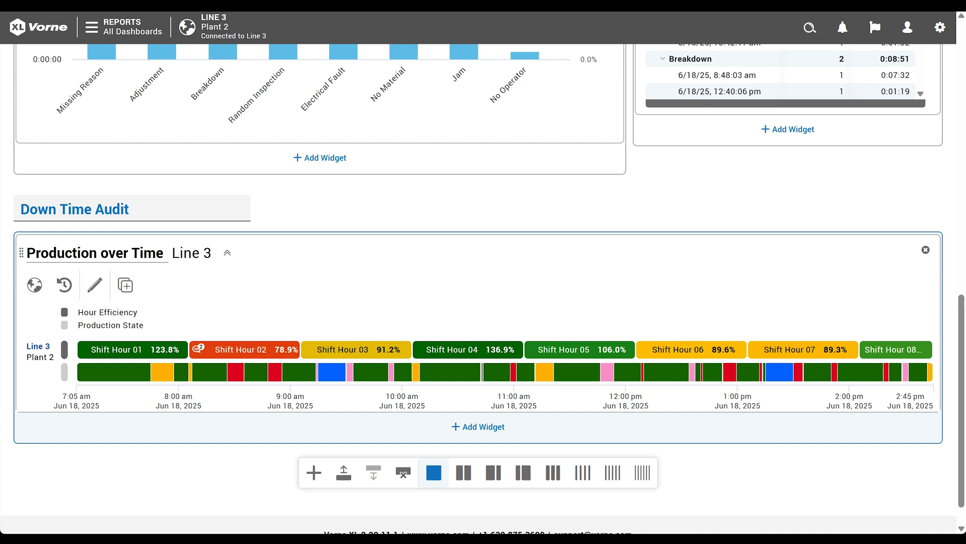
mouse_move(393, 378)
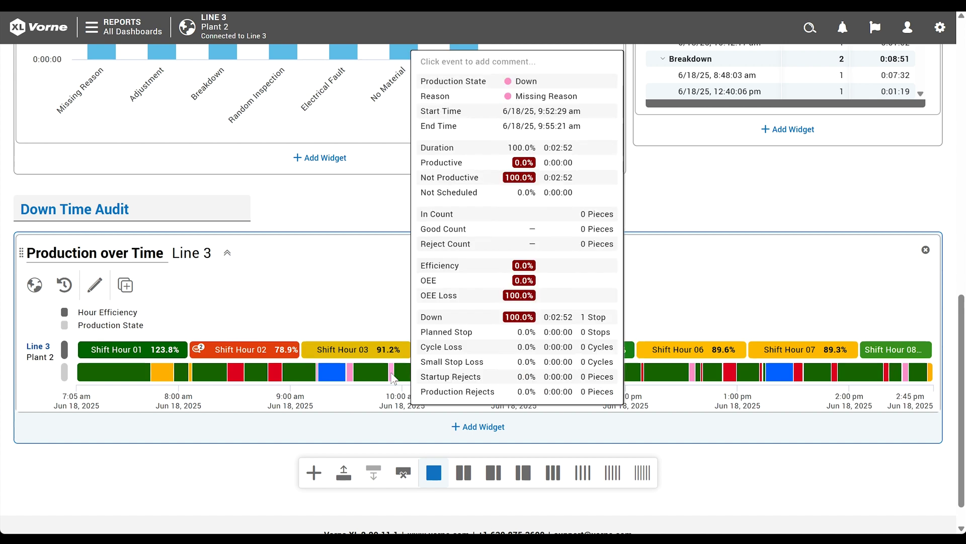
Change the pink 9:52 am down event's reason from Missing Reason to Broken Conveyor.
click(393, 378)
click(439, 240)
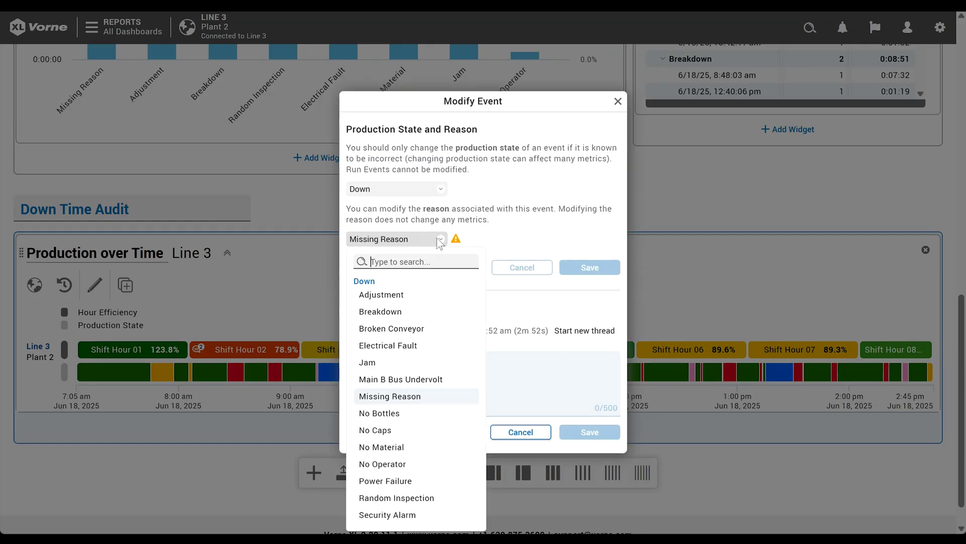
click(422, 328)
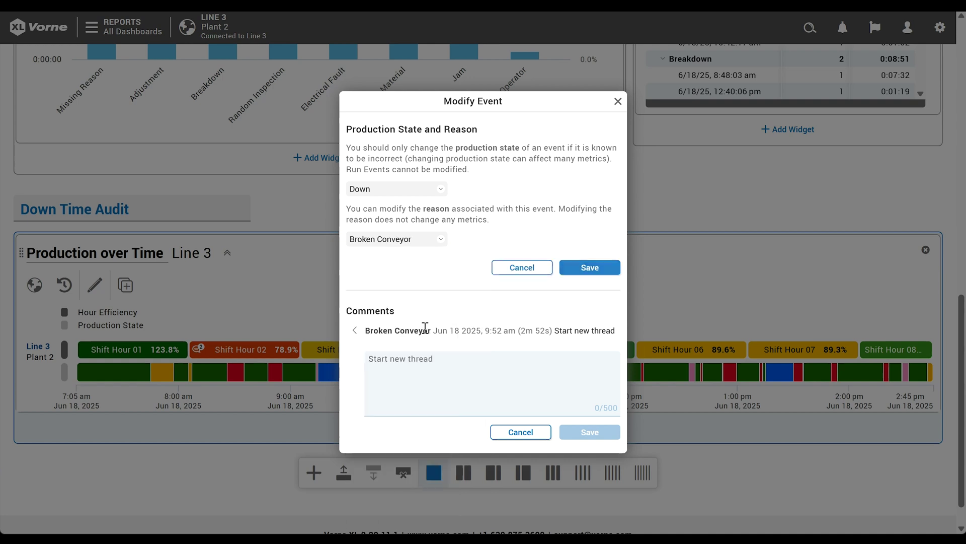
click(586, 268)
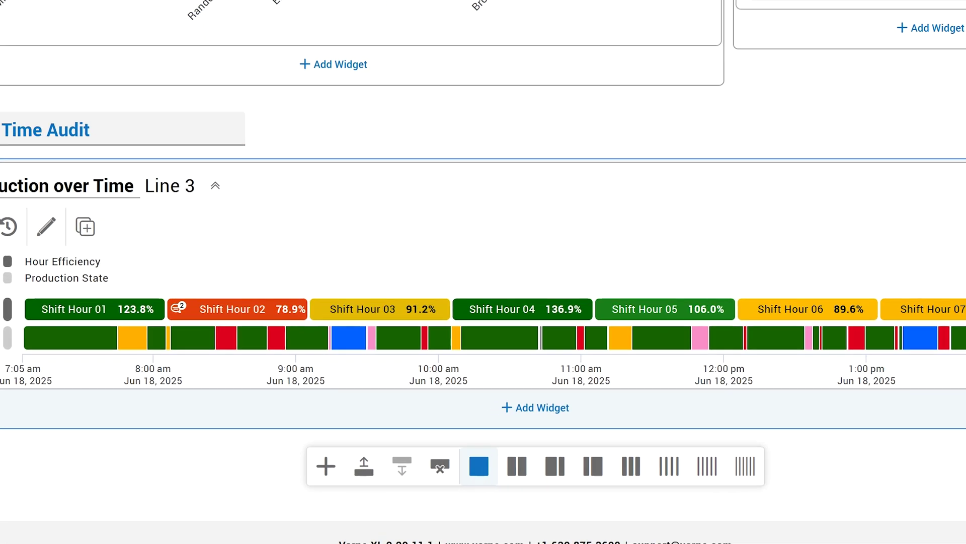
click(454, 307)
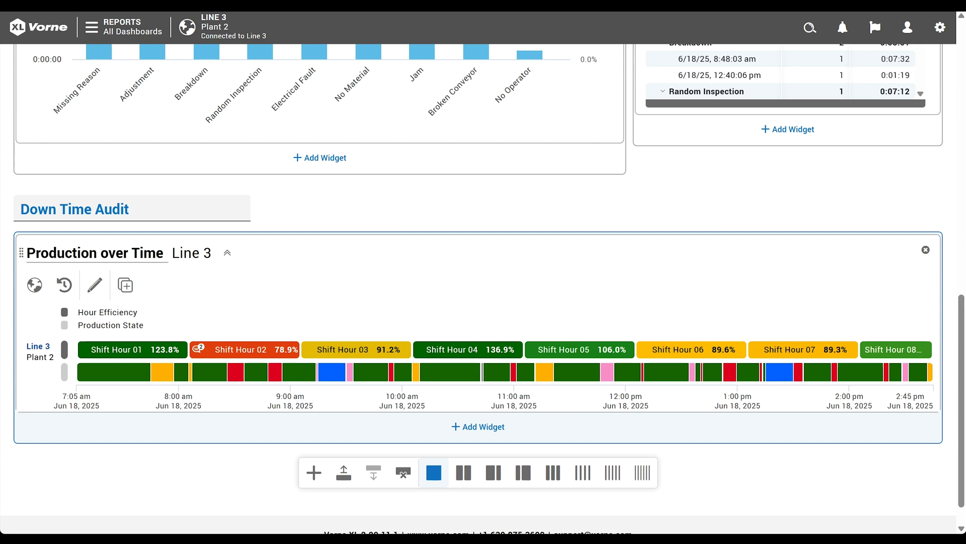
Reclassify the 11:46 down event as state Changeover with reason Die Exchange and save.
mouse_move(608, 376)
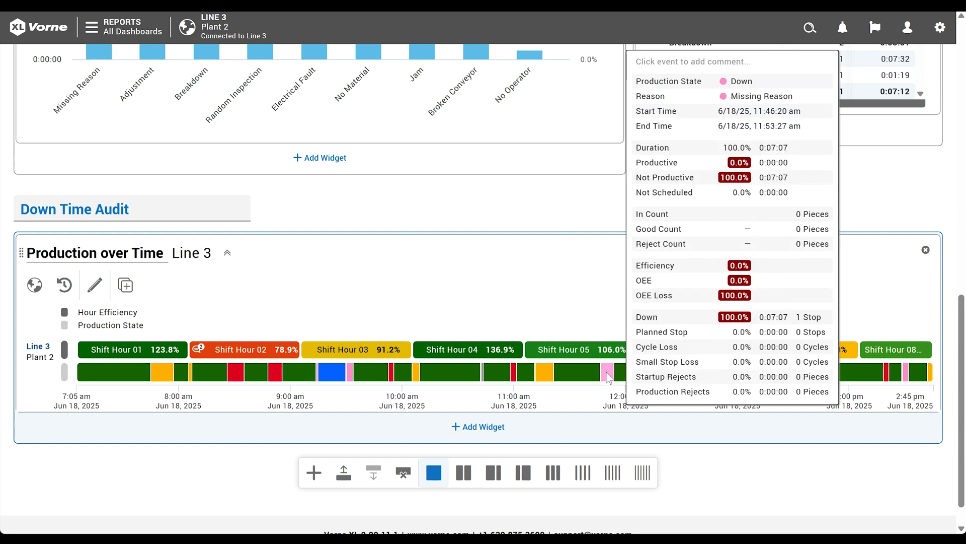
click(607, 373)
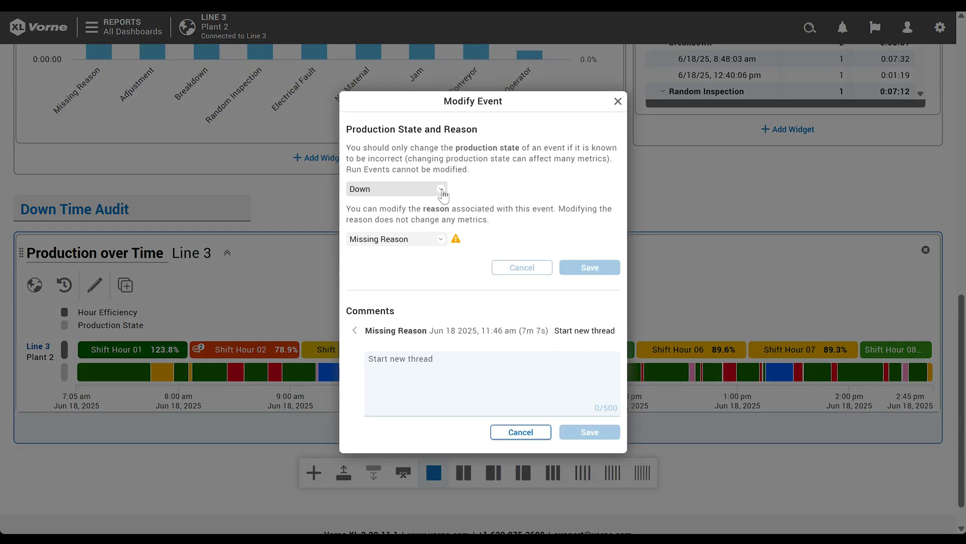
click(441, 190)
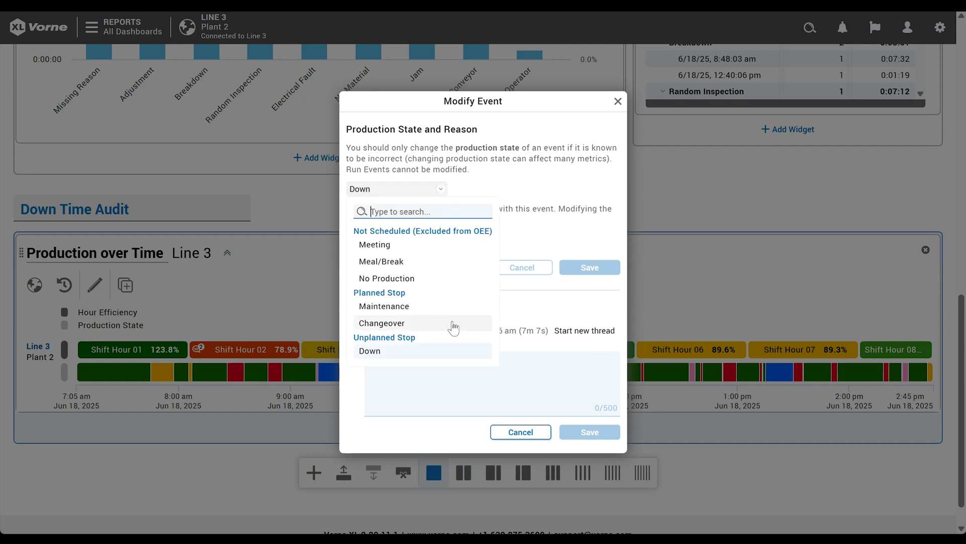
click(453, 325)
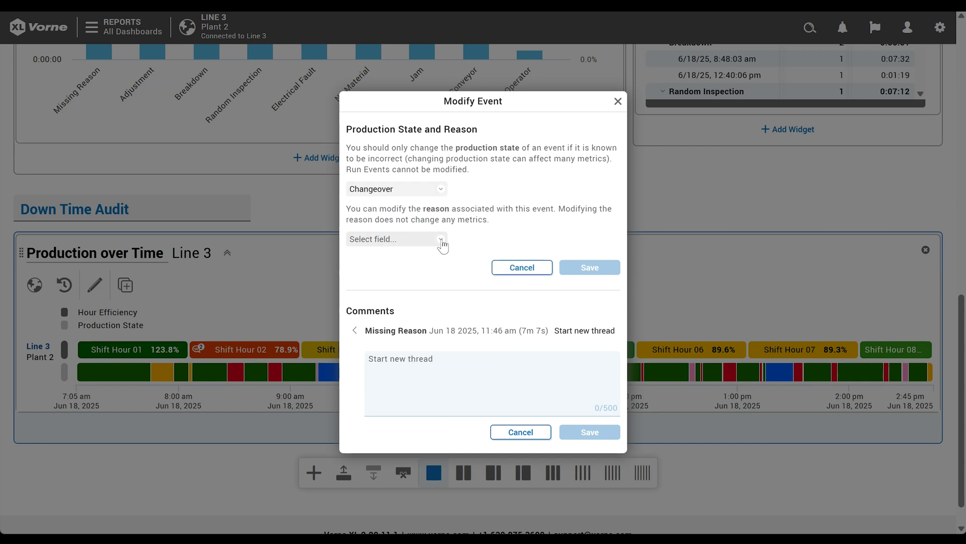
click(441, 239)
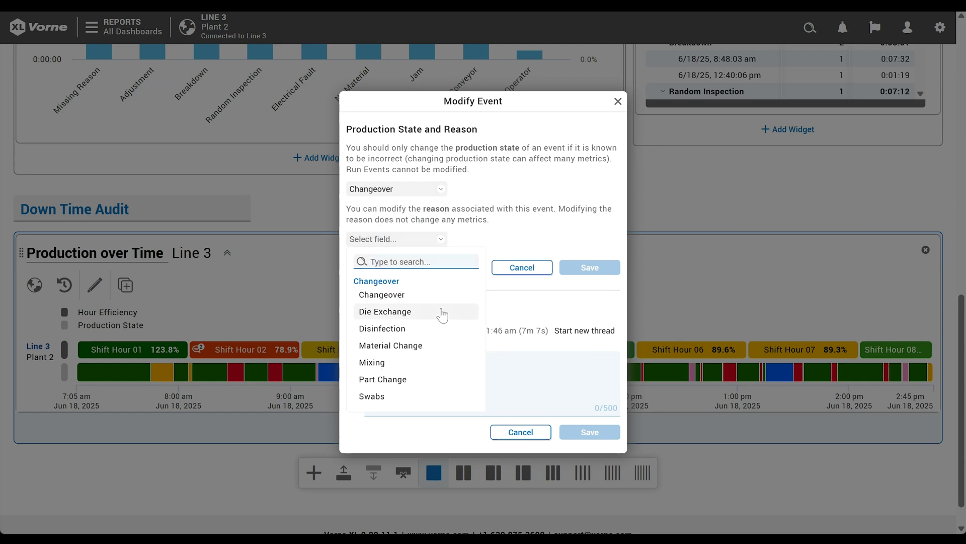
click(442, 312)
click(579, 267)
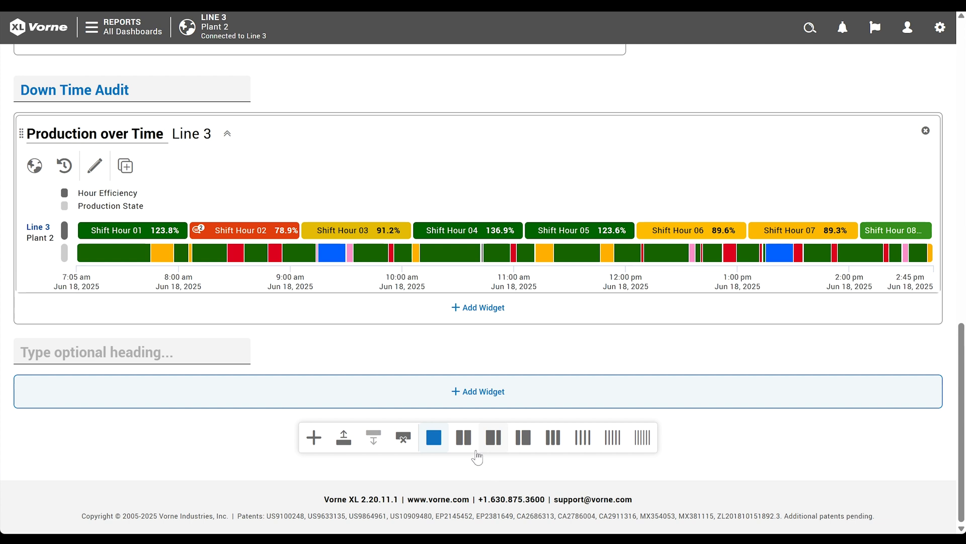
Make the new row two columns and put a Down Events by Reason copy titled 'Down Events with Missing Reasons' on the left.
click(465, 442)
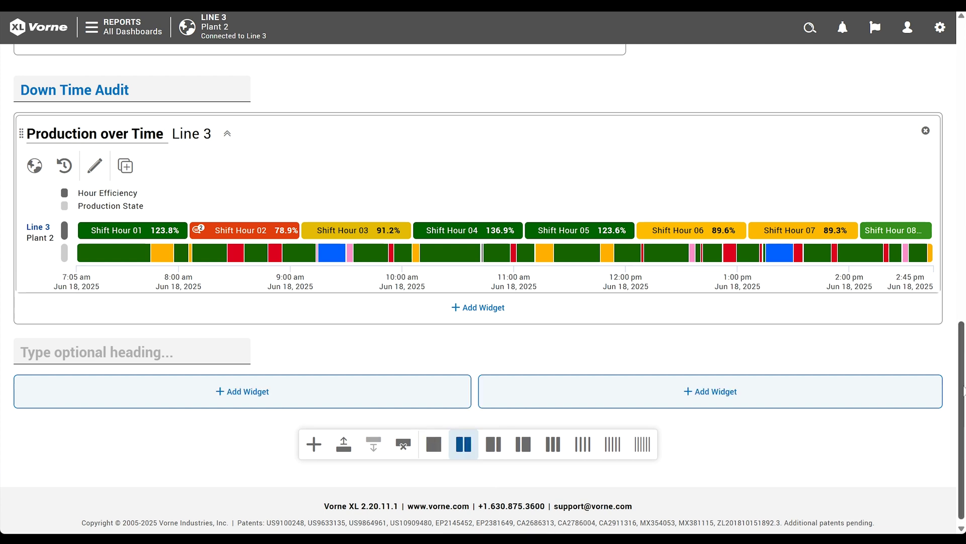
drag(962, 390, 957, 244)
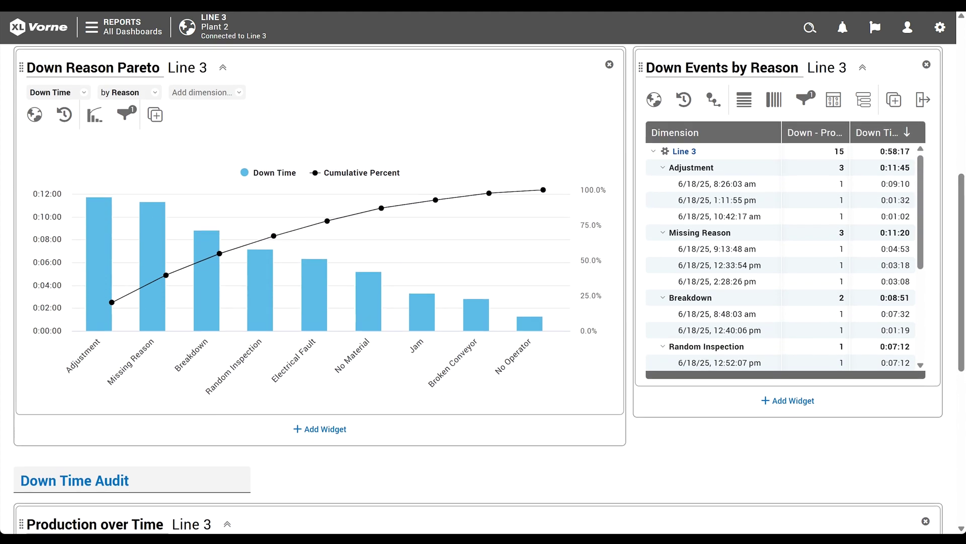
click(895, 100)
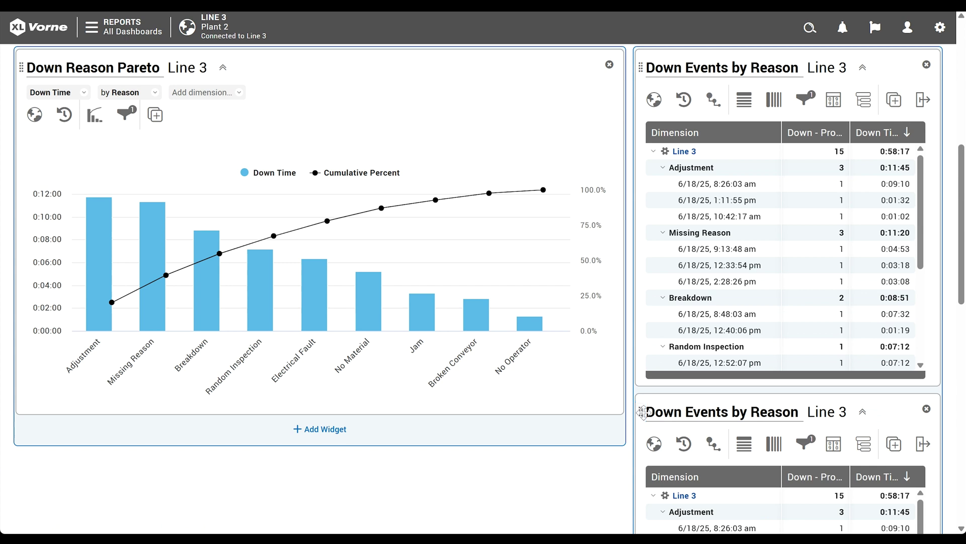
drag(643, 412, 59, 457)
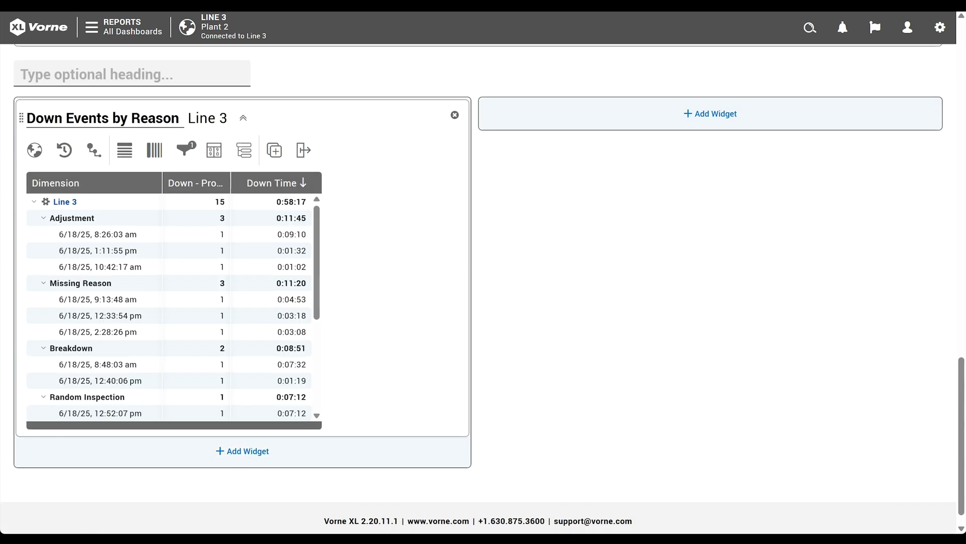
key(ctrl+a)
text(Down Events with M)
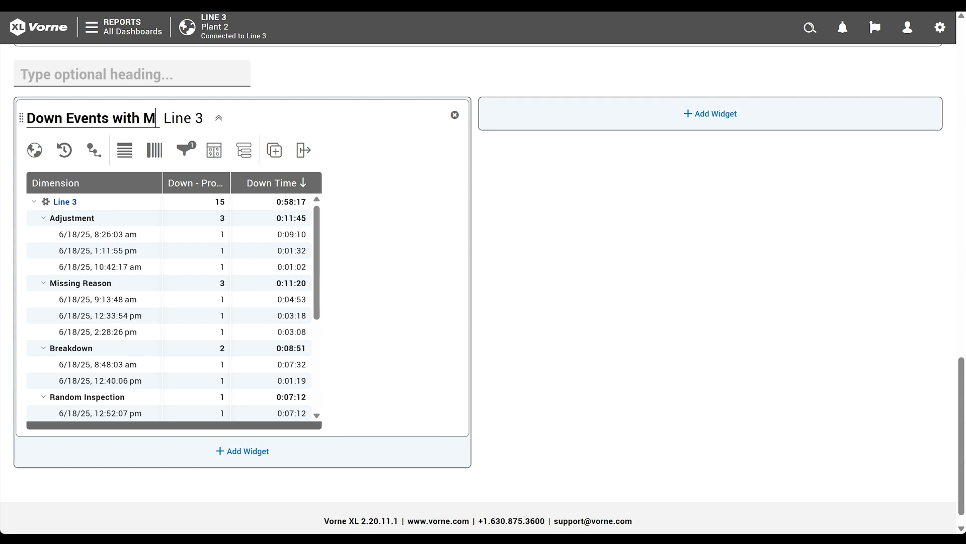
text(issing Reasons)
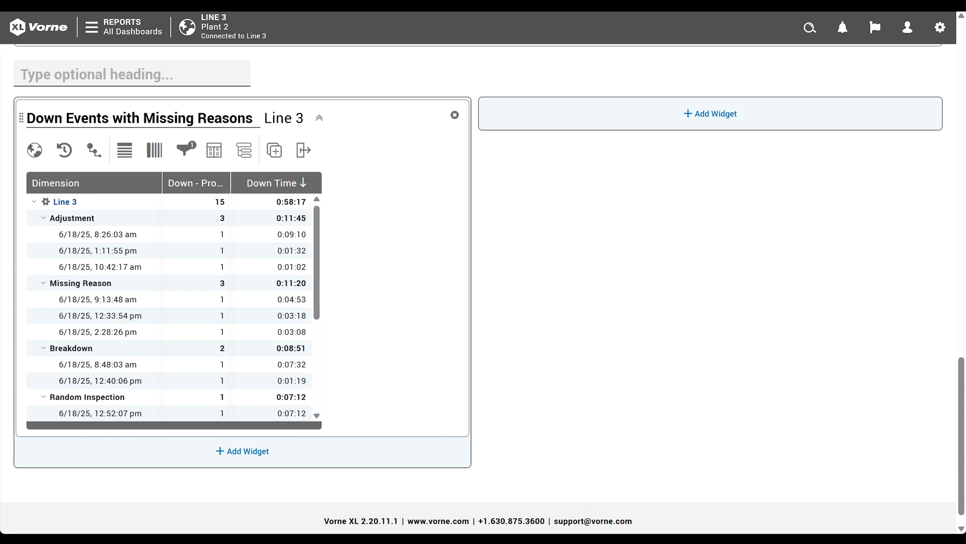
Add a Reason = Missing Reason filter to the Down Events with Missing Reasons table.
click(194, 166)
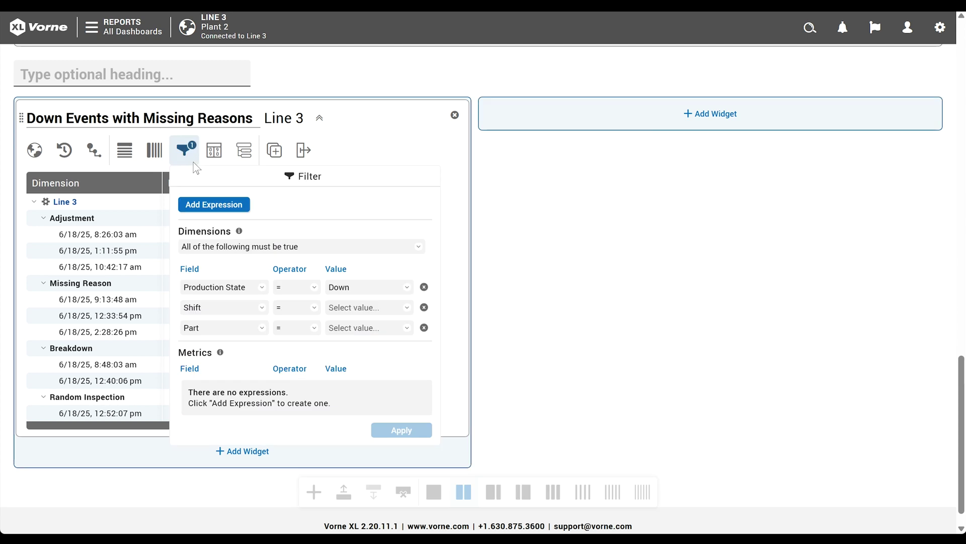
click(248, 204)
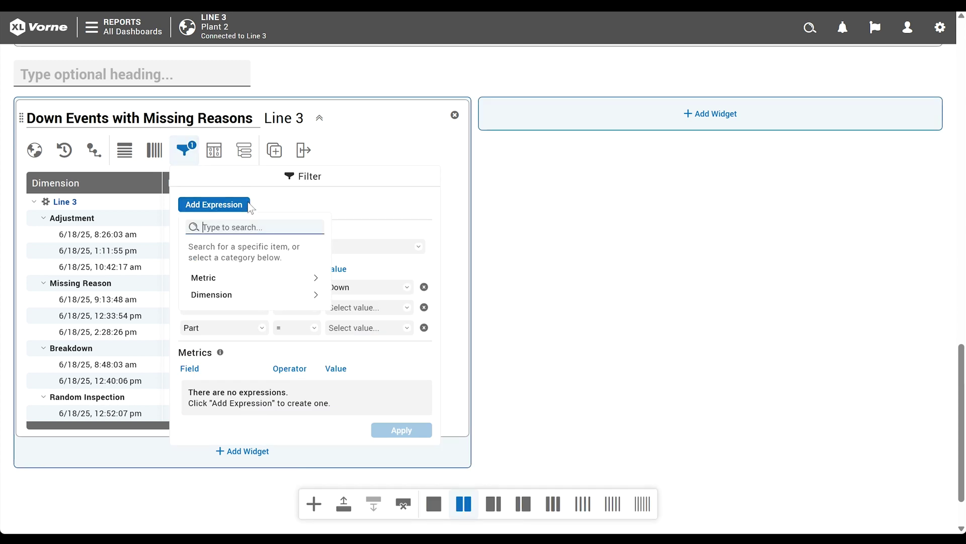
text(reason)
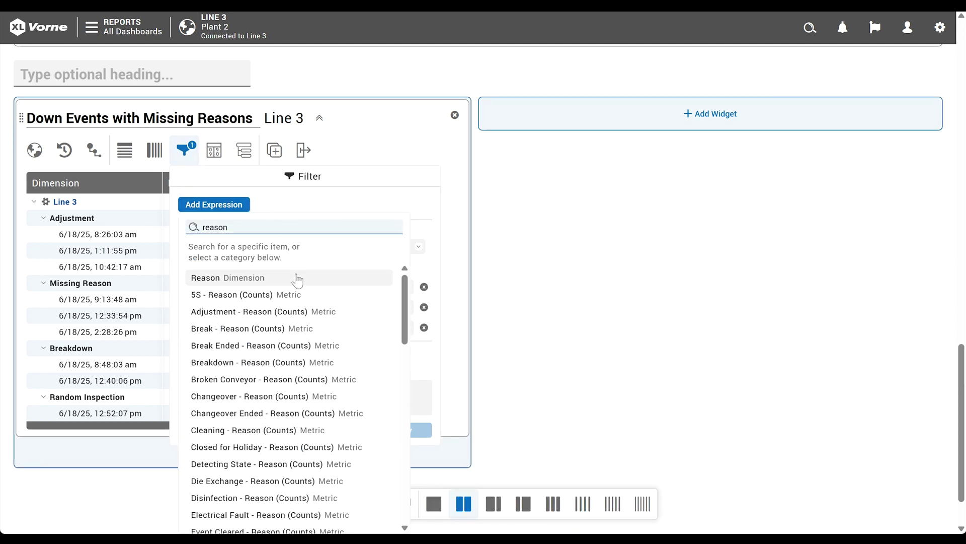
click(298, 279)
click(407, 288)
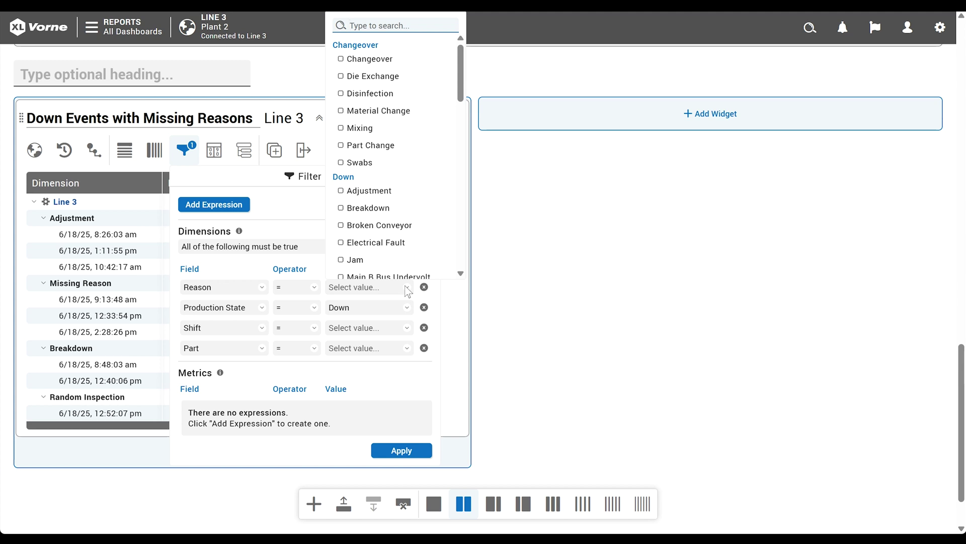
text(missing)
click(365, 266)
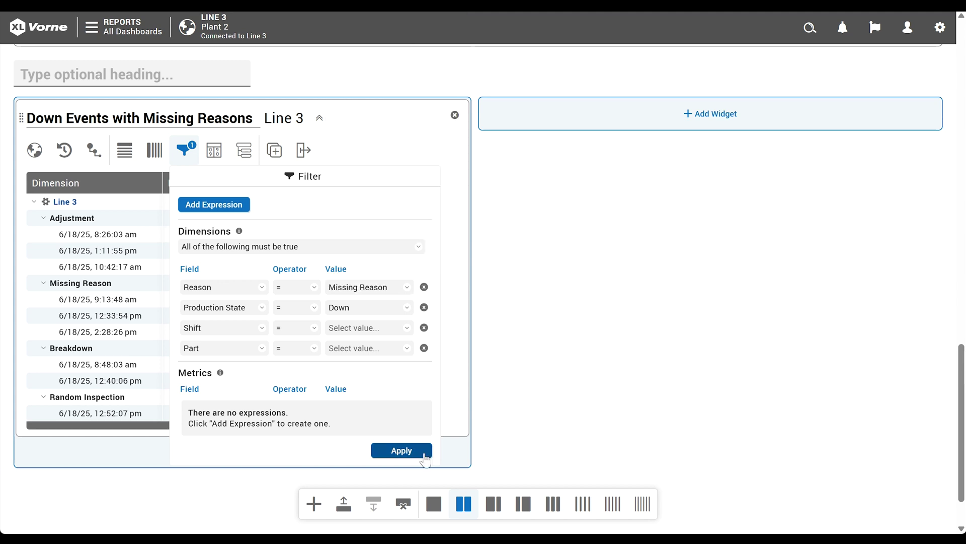
click(424, 455)
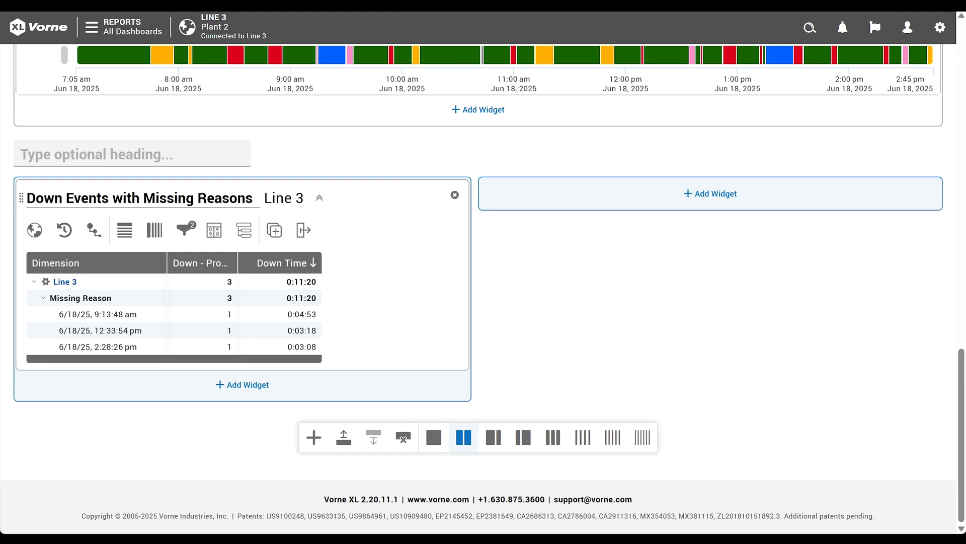
Group the table by Event and remove the Down - Production State (Counts) column.
click(254, 244)
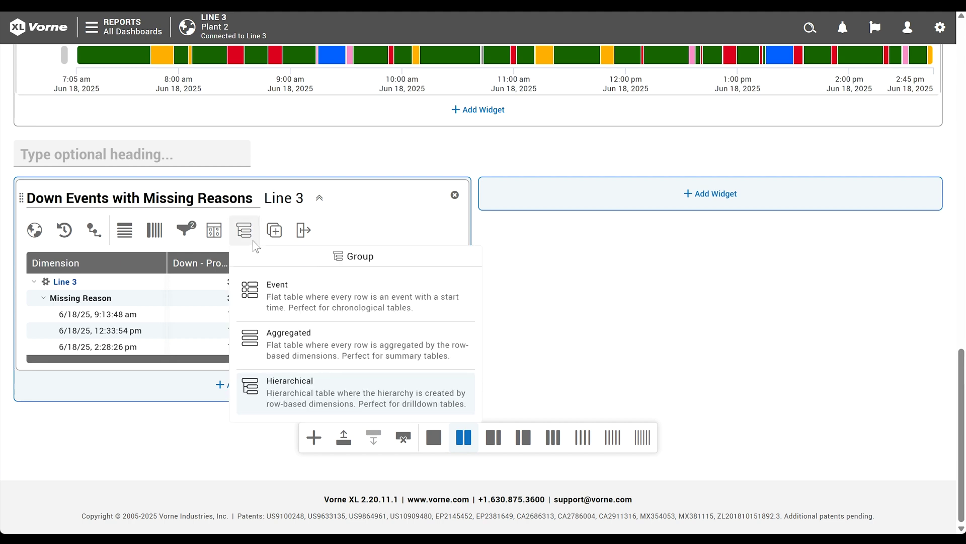
click(322, 294)
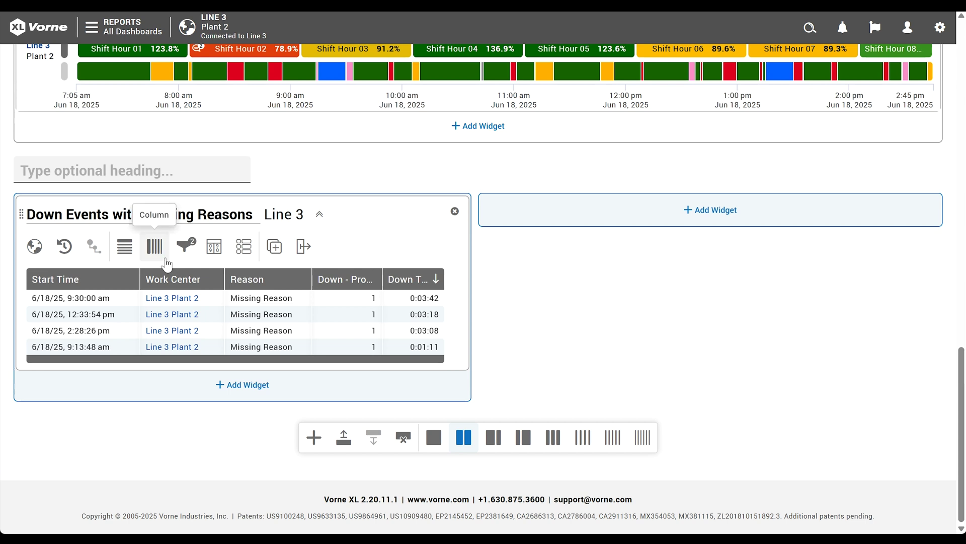
click(166, 263)
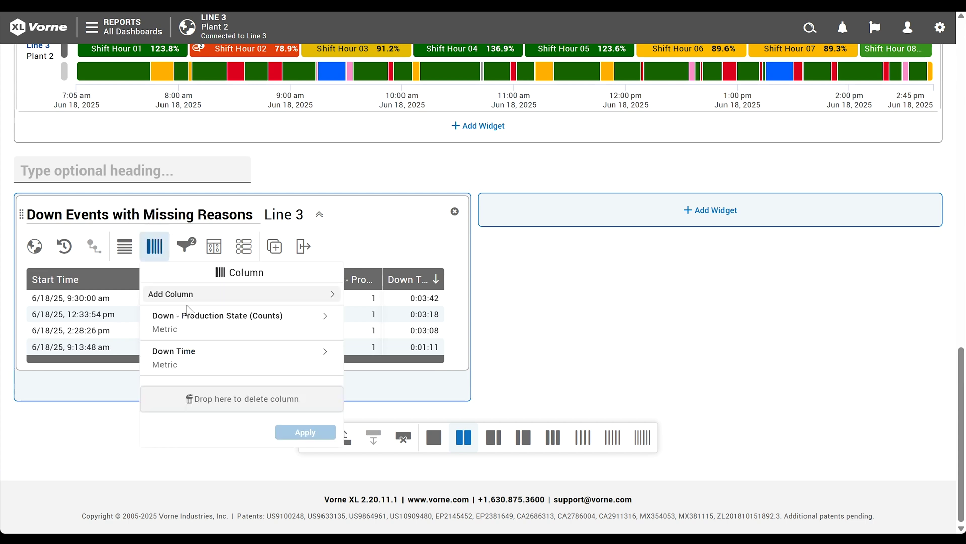
drag(189, 313, 193, 398)
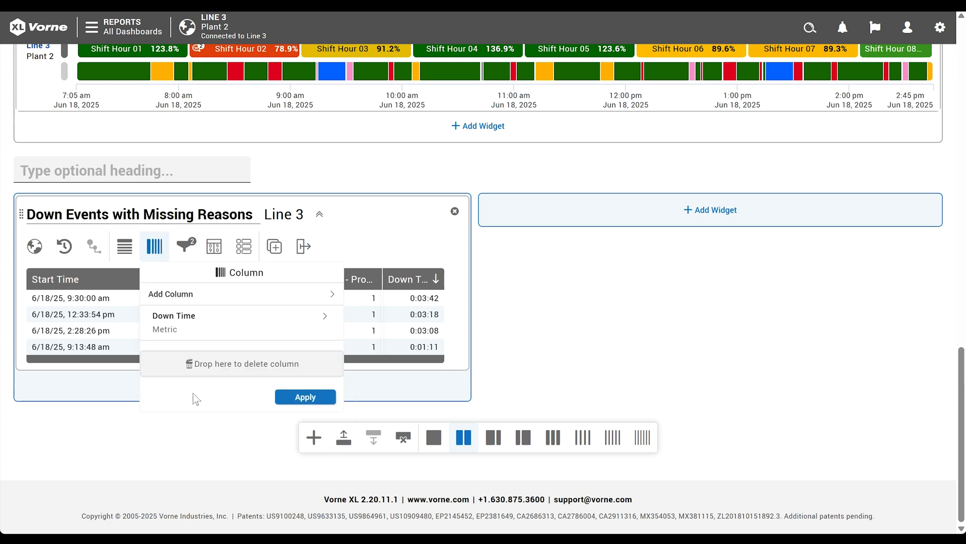
click(279, 400)
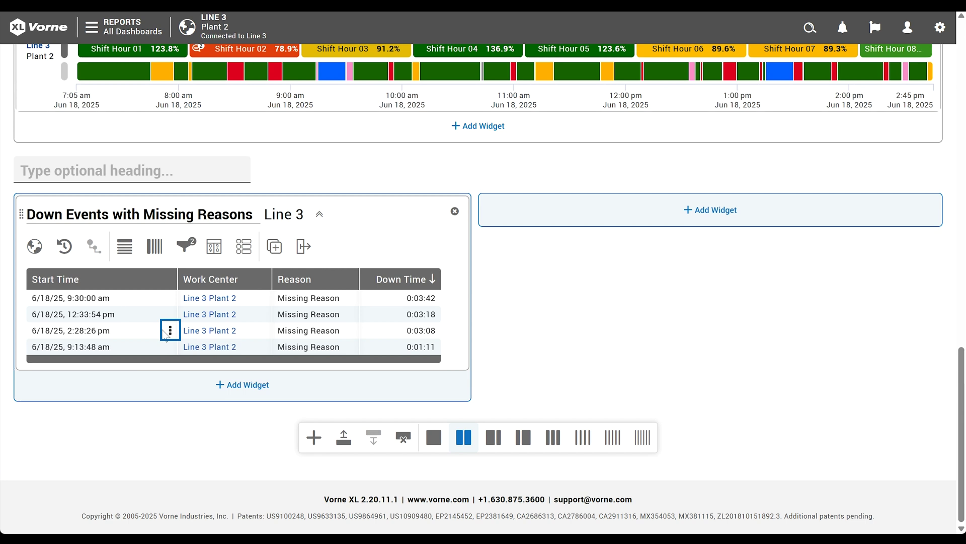
click(170, 331)
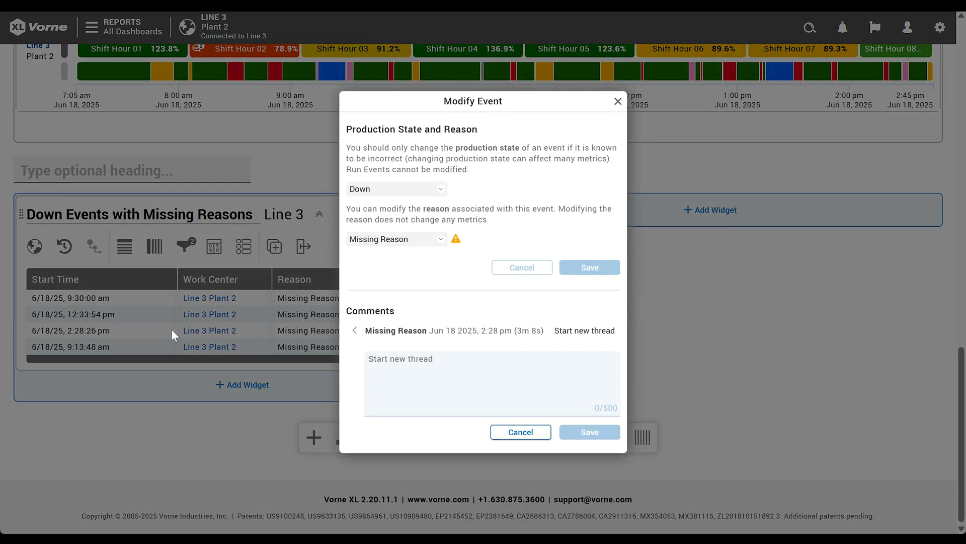
Set the 2:28:26 pm down event's reason to Jam and save.
click(445, 240)
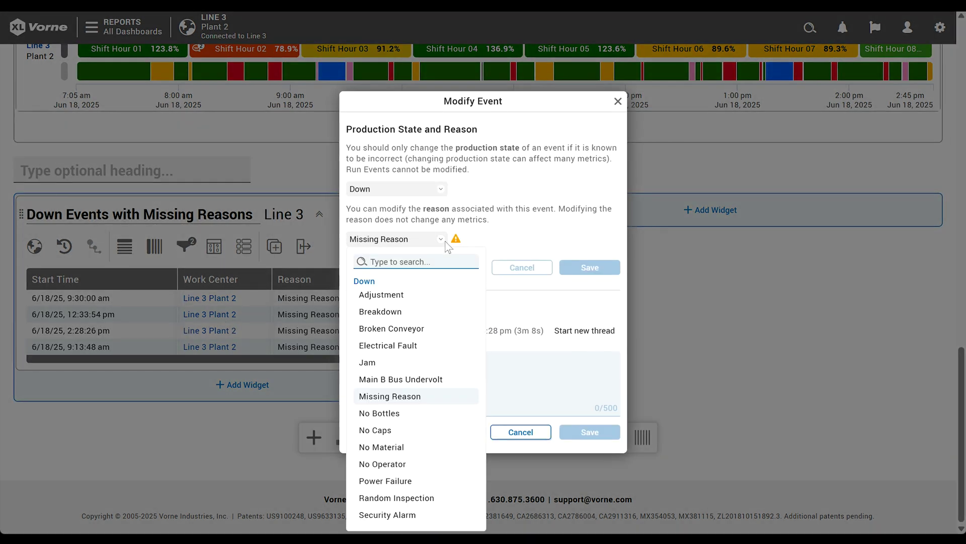
click(445, 363)
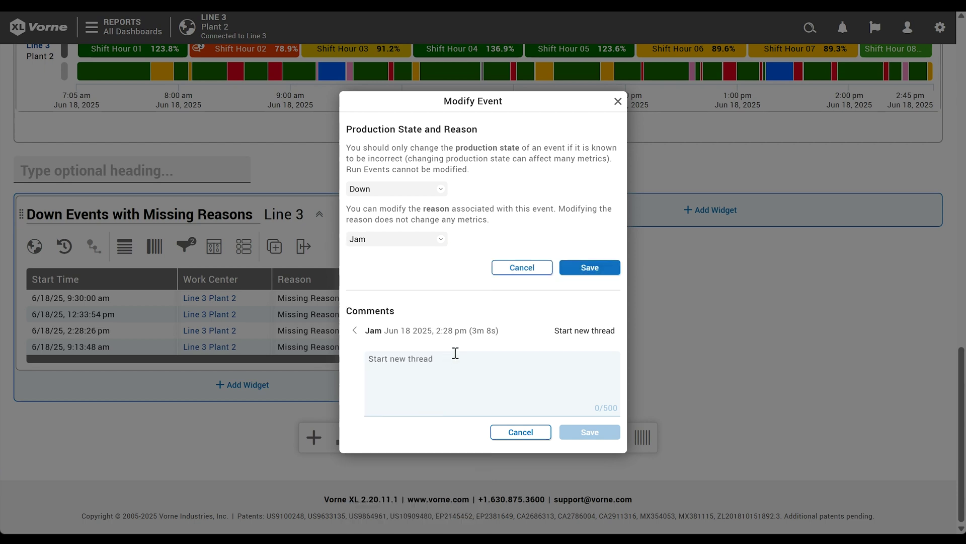
click(584, 269)
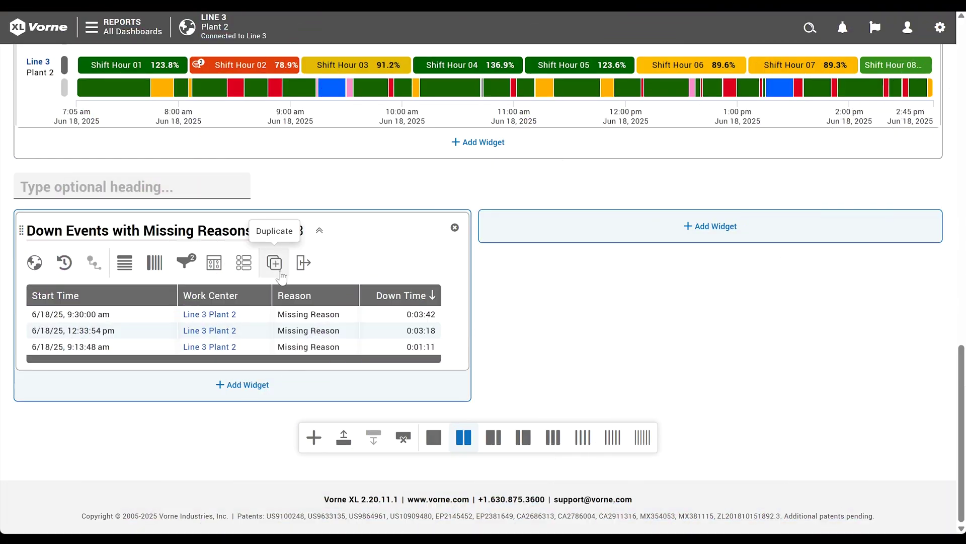
Duplicate the missing-reasons table into the right column, titled 'Long Down Events with No Comments'.
click(282, 276)
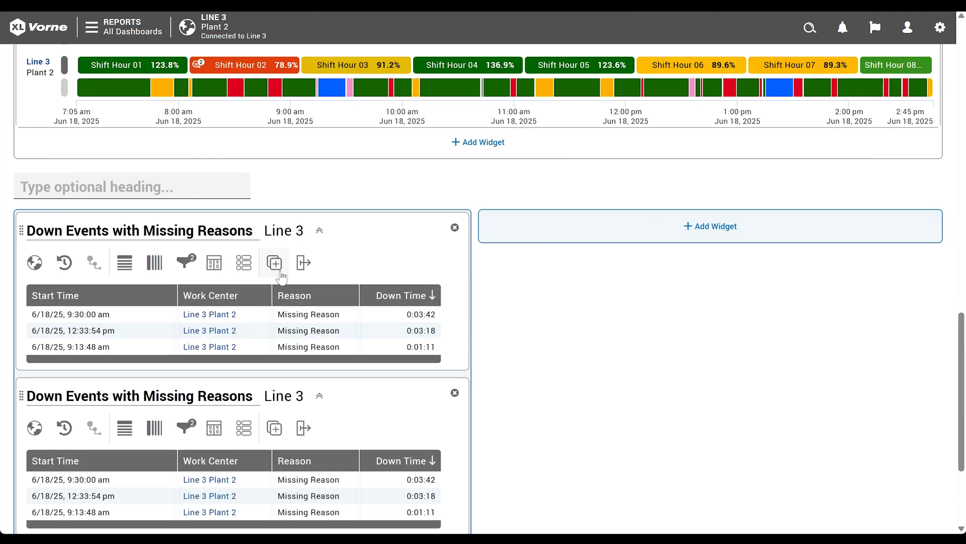
drag(22, 394, 481, 227)
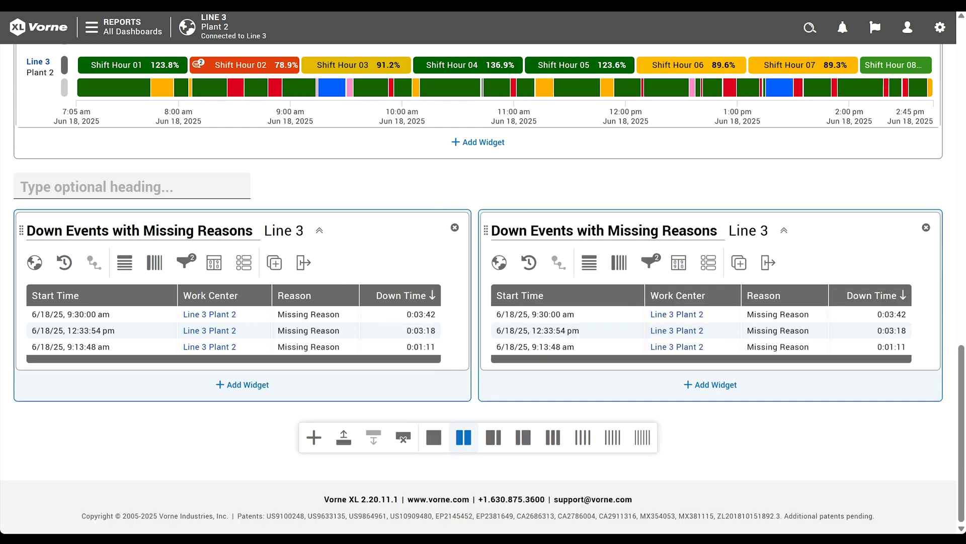
triple_click(604, 230)
text(Long Down Even)
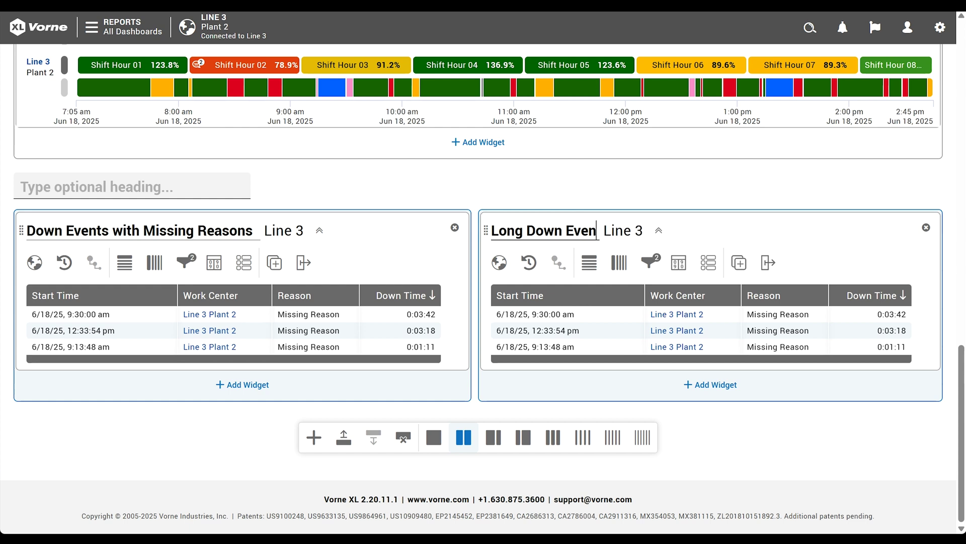
text(ts with No Comments)
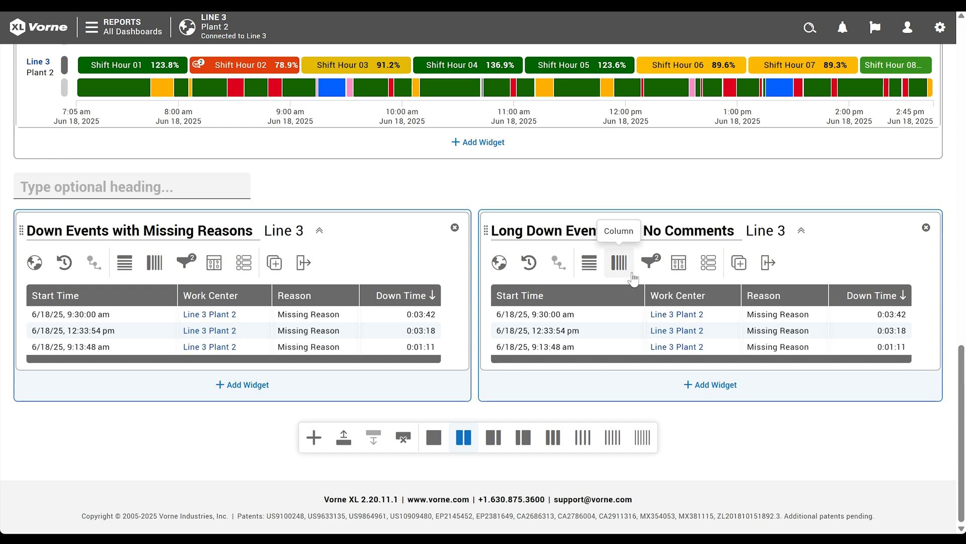
Add a Comment column to the Long Down Events with No Comments table.
click(619, 263)
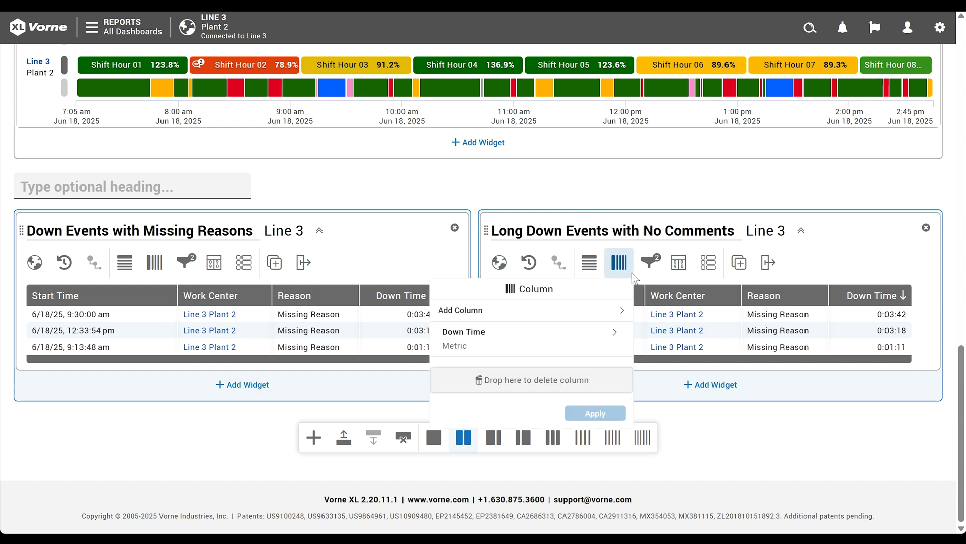
click(568, 311)
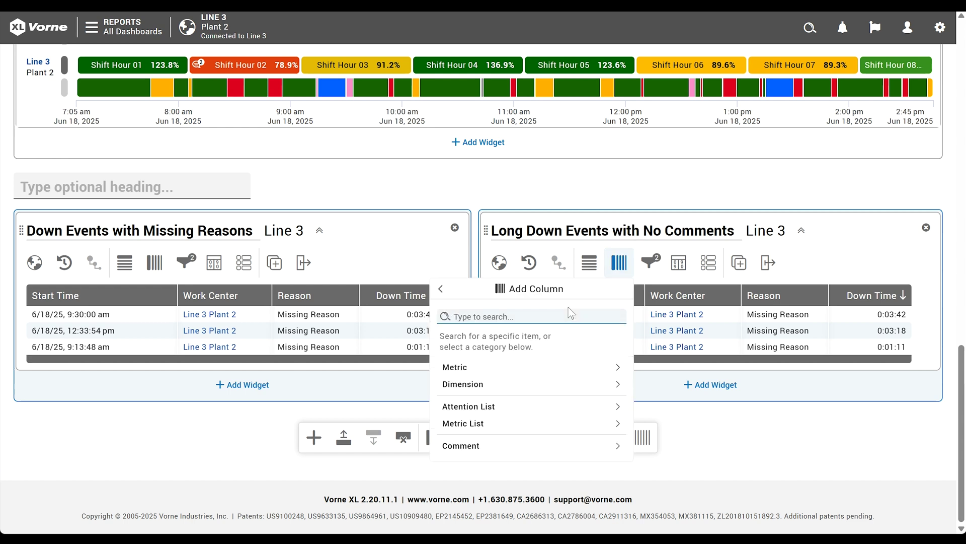
click(550, 447)
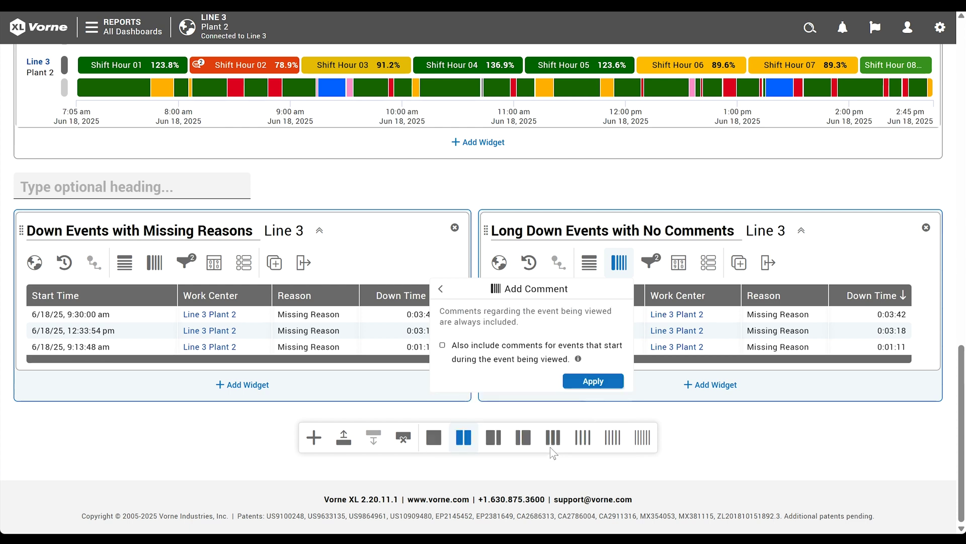
click(603, 383)
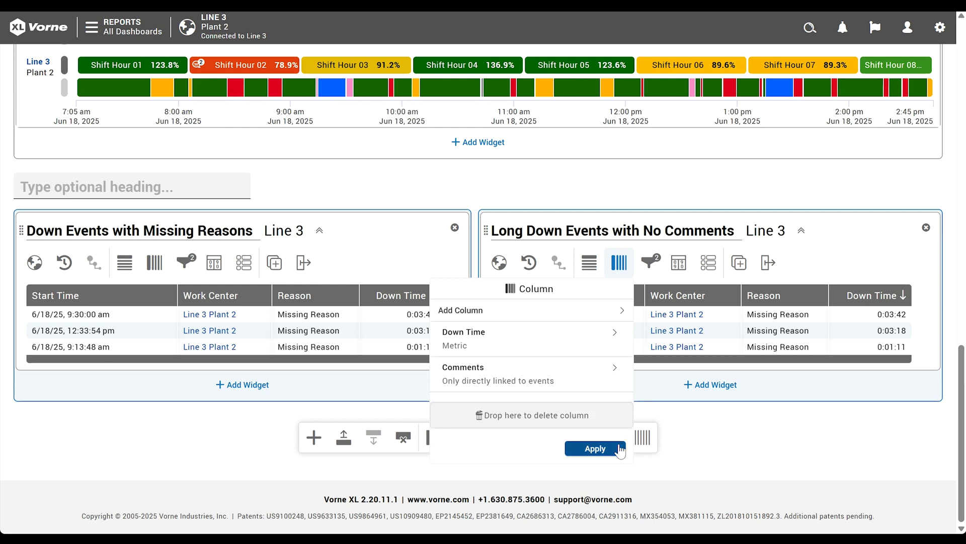
click(619, 449)
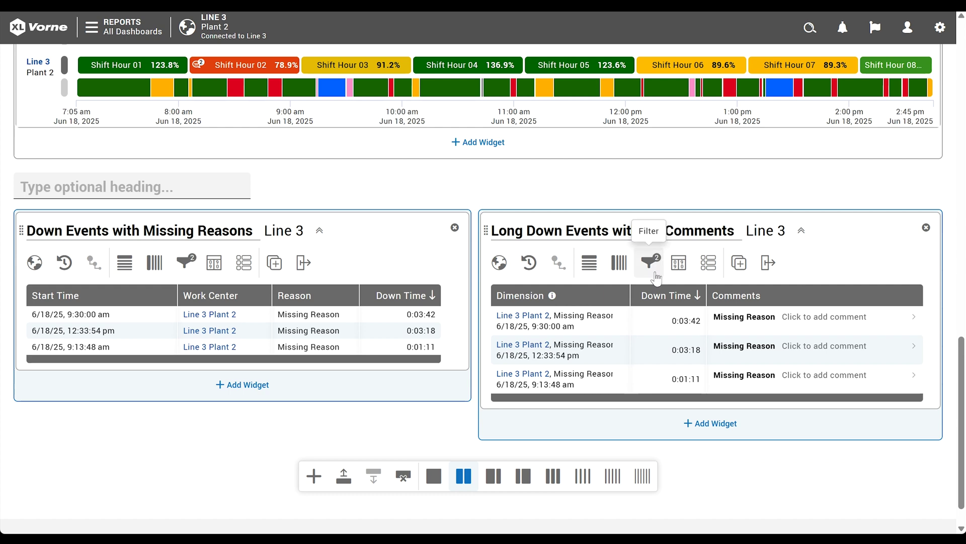
Replace the Missing Reason filter with a Down Time at least 00h 05m 00s condition.
click(651, 262)
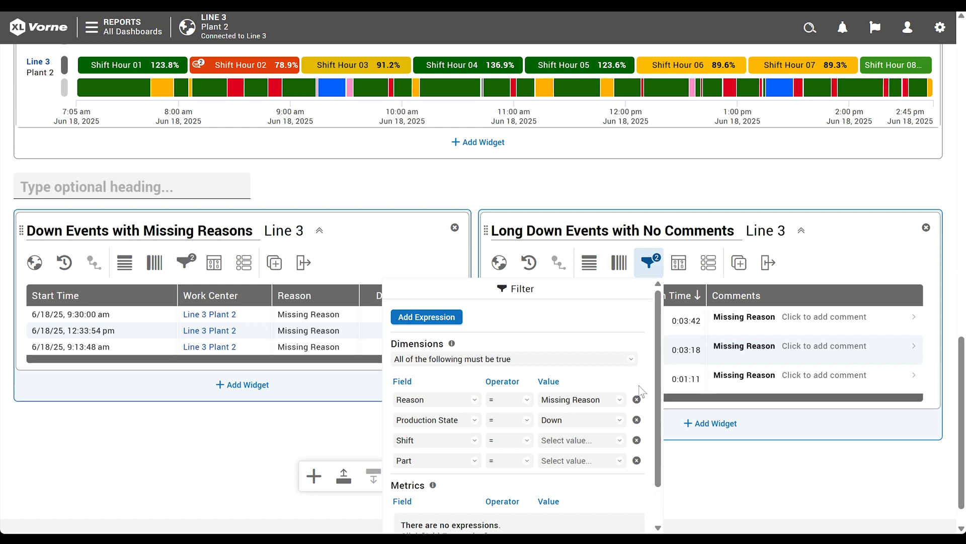
click(637, 399)
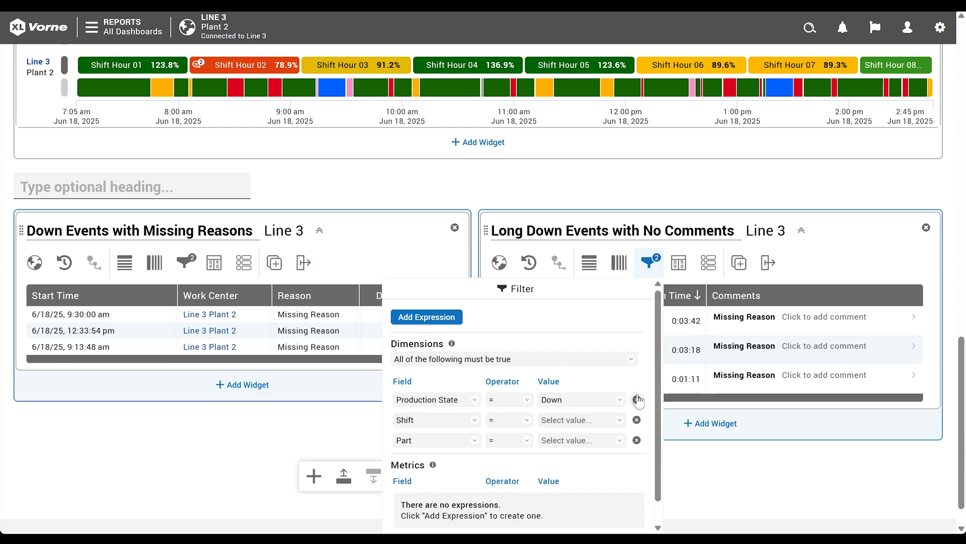
click(461, 325)
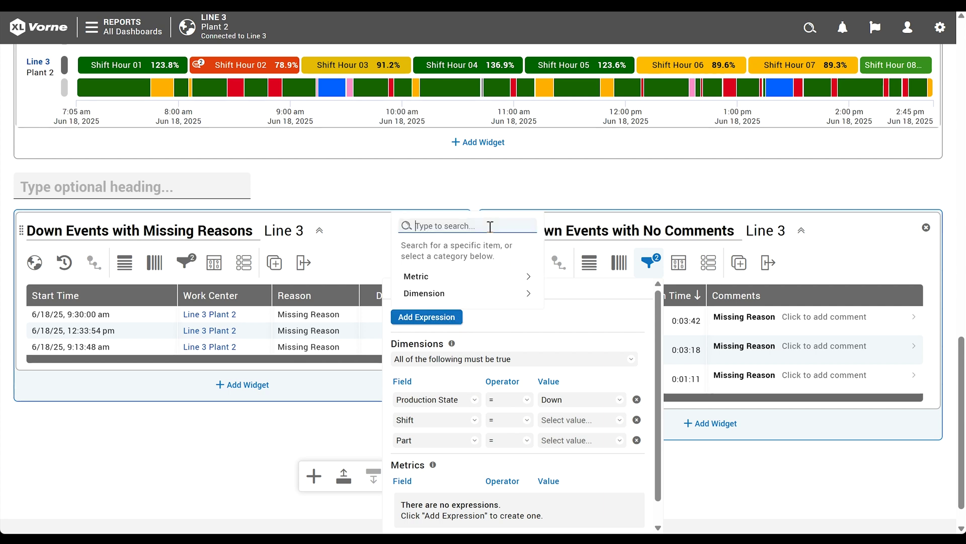
text(down time)
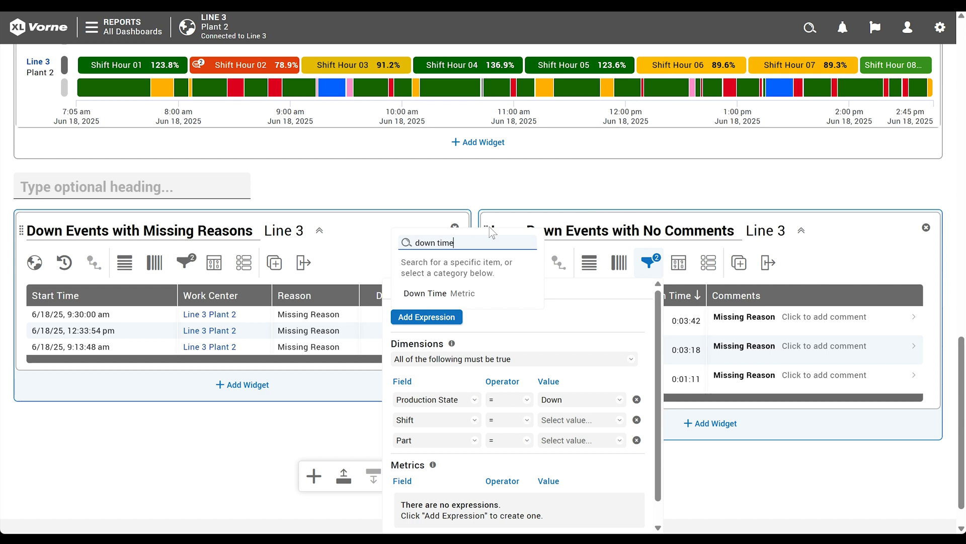
click(486, 294)
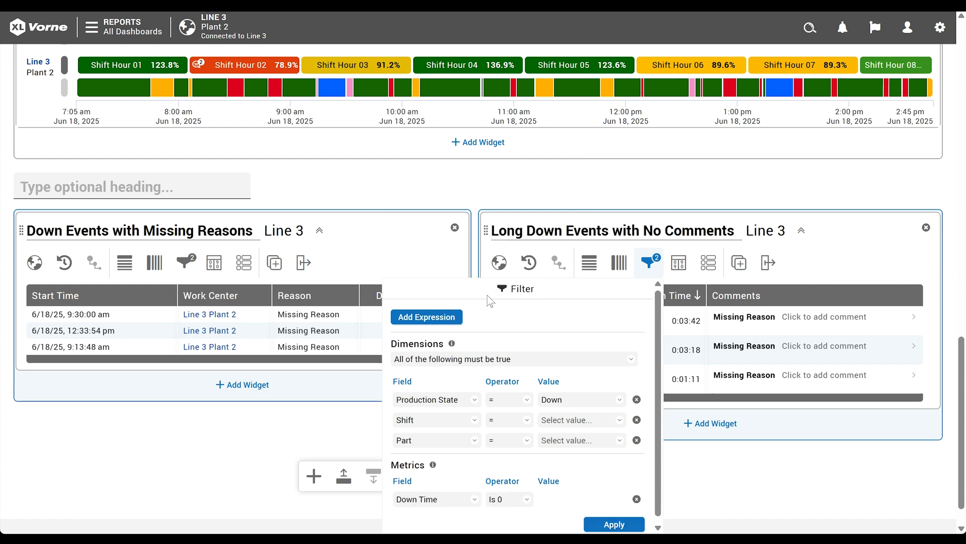
click(527, 500)
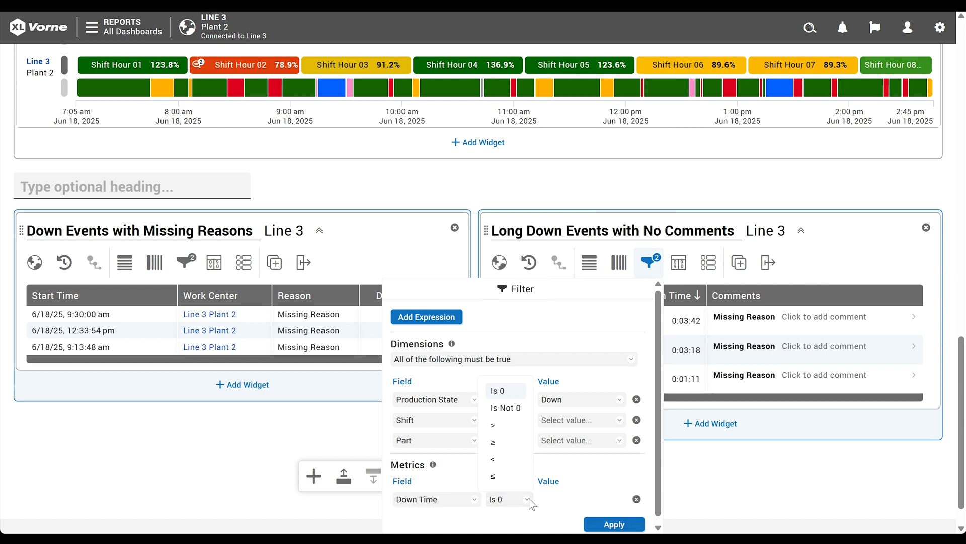
click(493, 442)
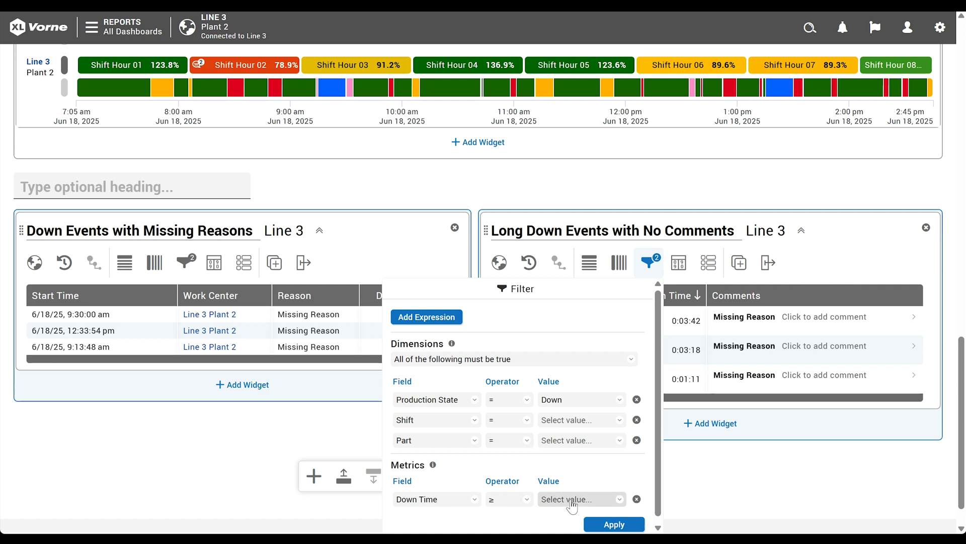
click(572, 503)
click(569, 475)
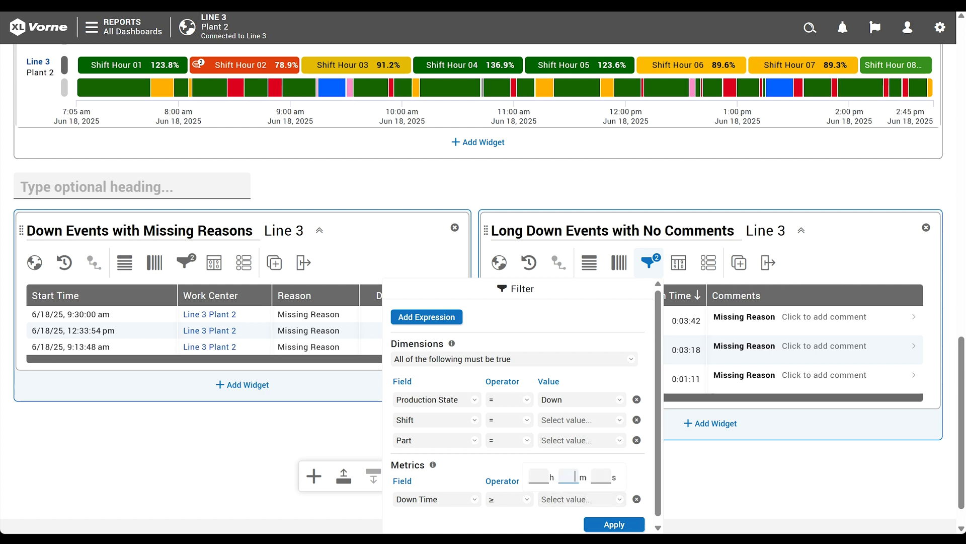
text(5m 00s)
key(Return)
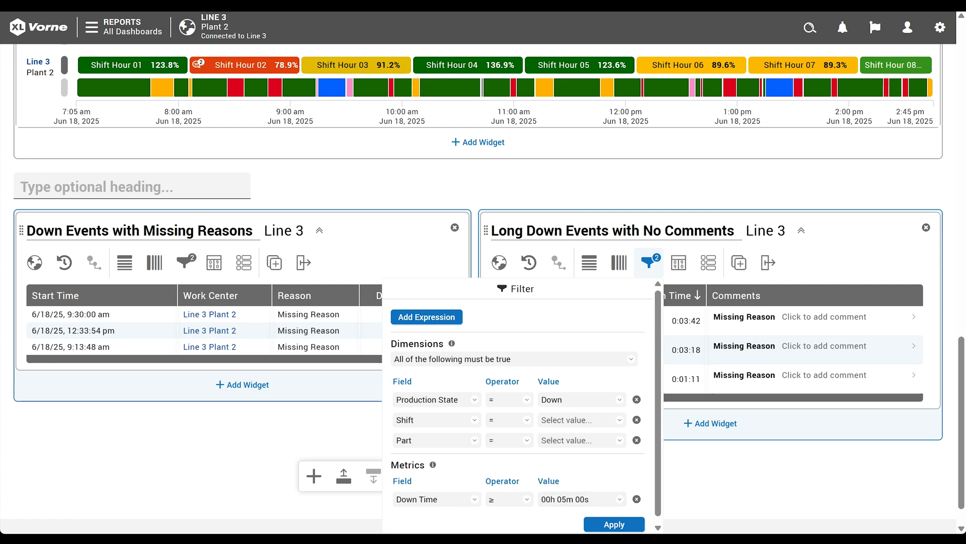
Add a Count (Comment) is 0 condition and apply the filters.
click(462, 324)
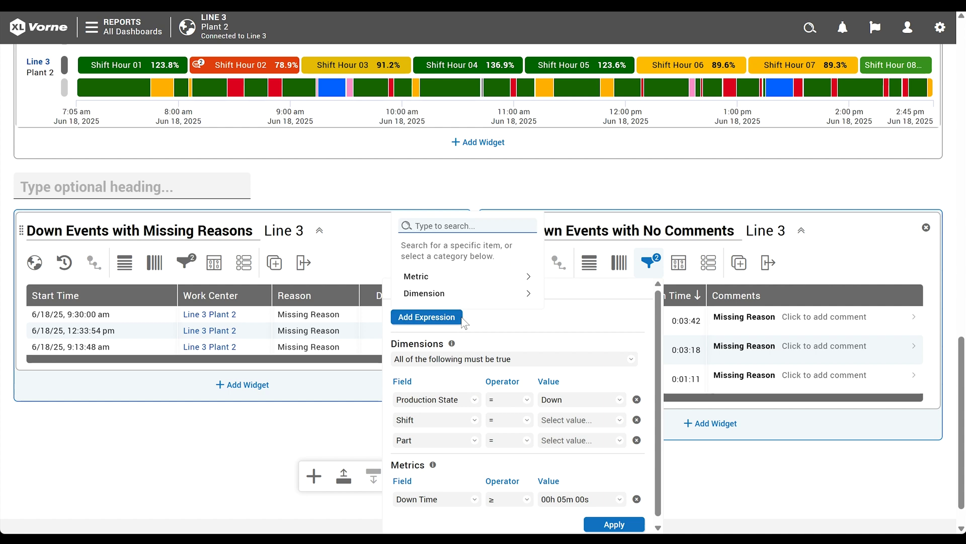
text(comment)
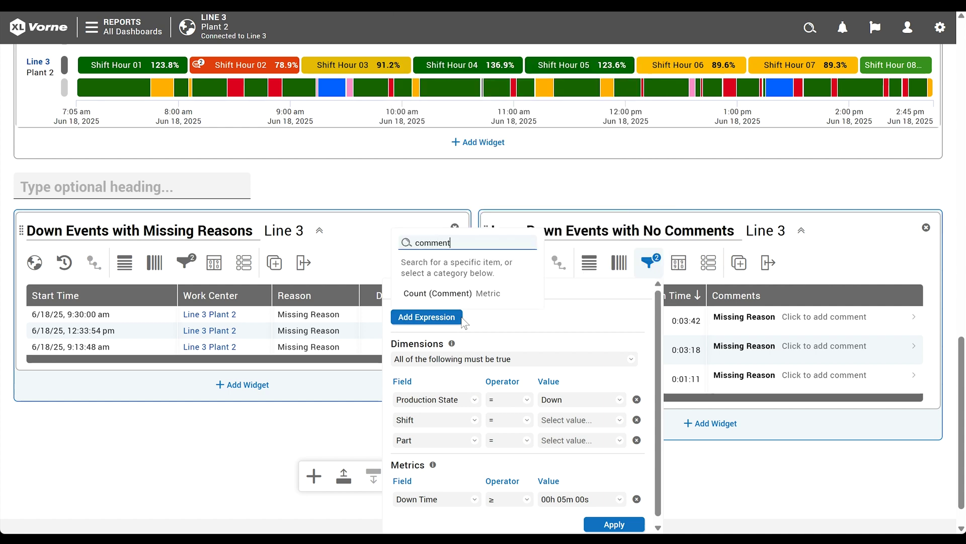
click(482, 301)
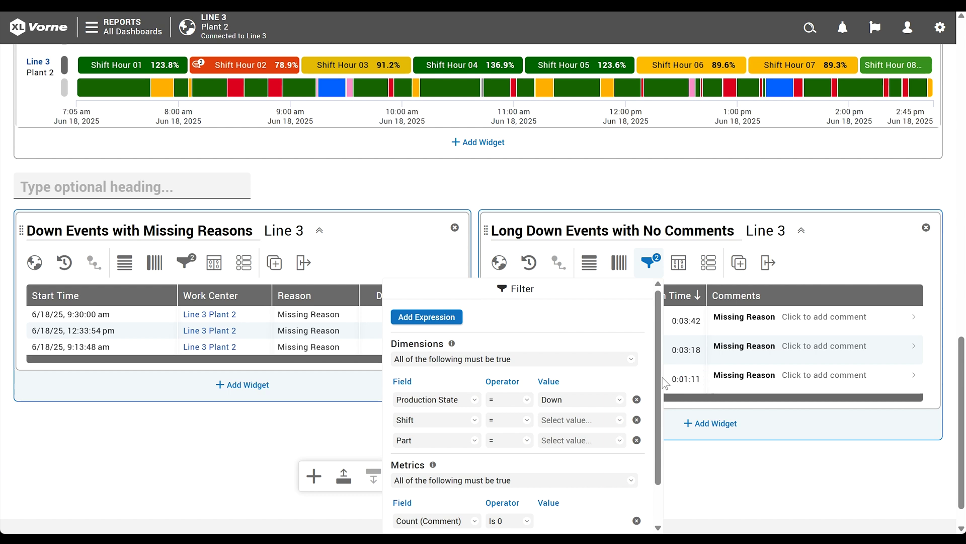
drag(658, 384, 658, 445)
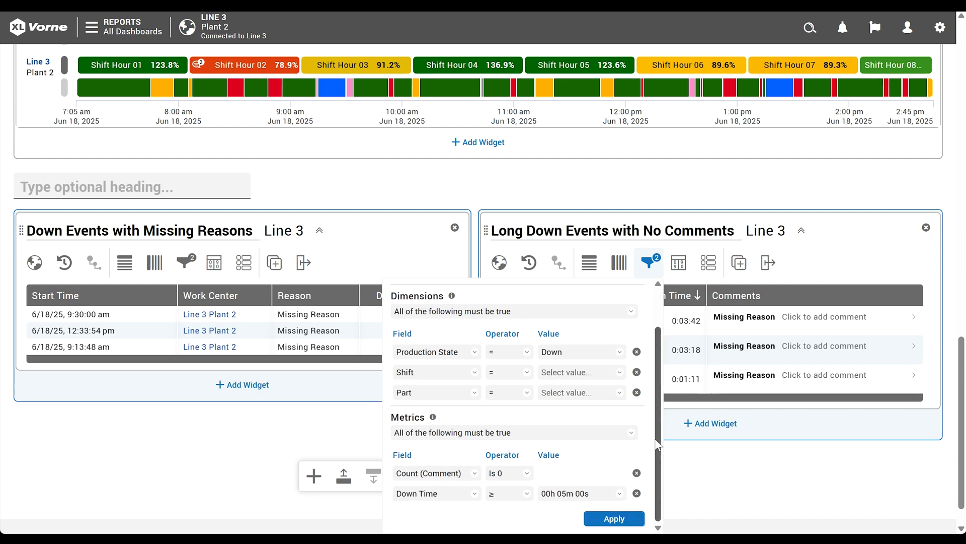
click(643, 524)
click(643, 524)
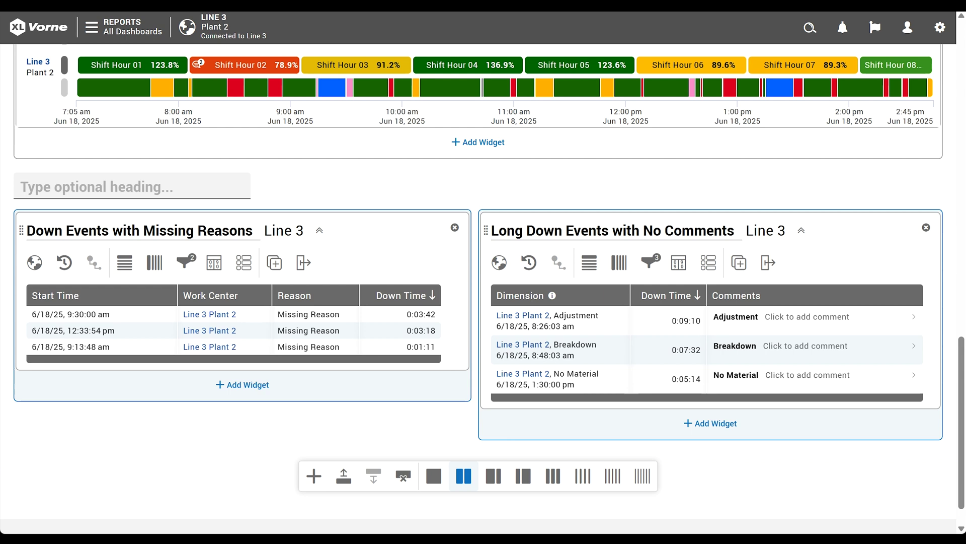
click(809, 378)
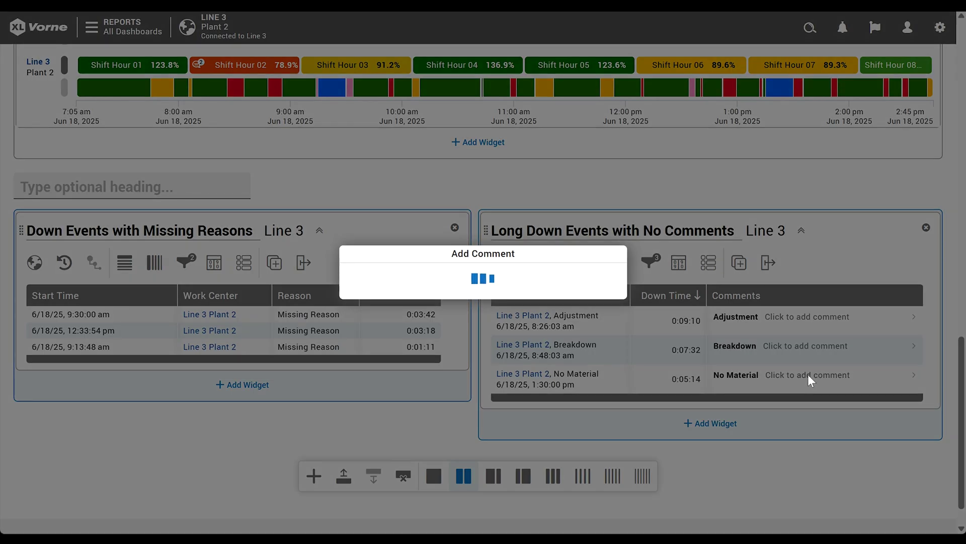
Comment 'Had to call Procurement 3x' on the No Material event and save it.
text(Had to call Proc)
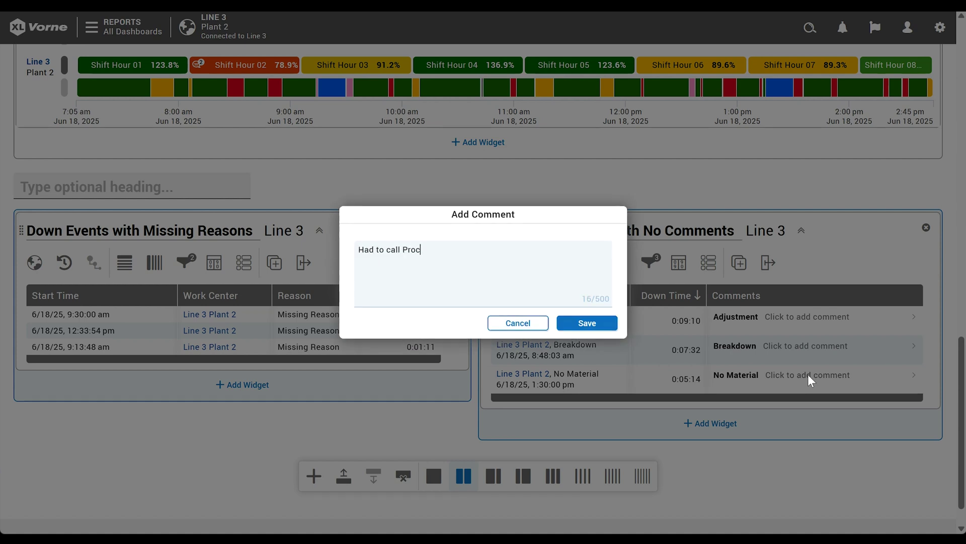
text(urement 3x - MM)
click(615, 329)
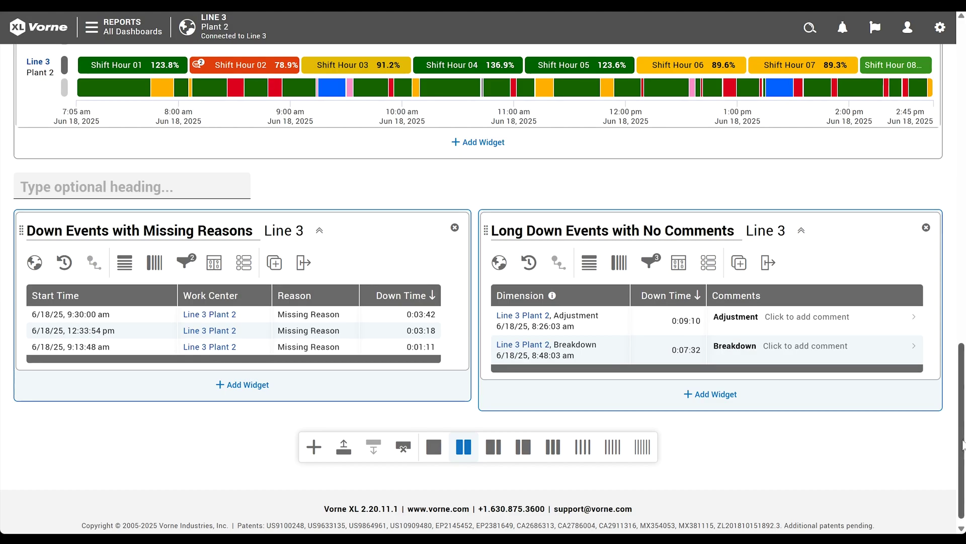
drag(962, 445, 962, 126)
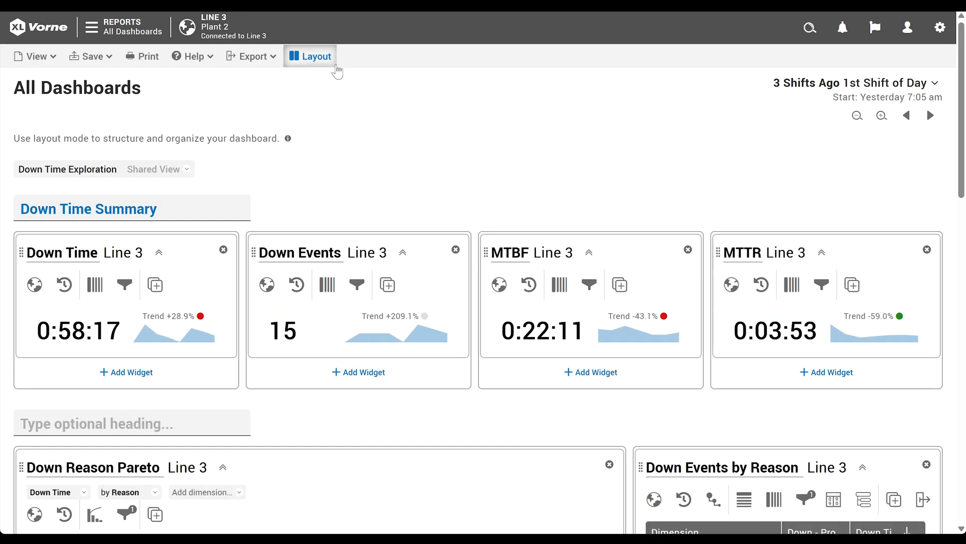
Exit layout editing and hide the control icons on all widgets.
click(336, 66)
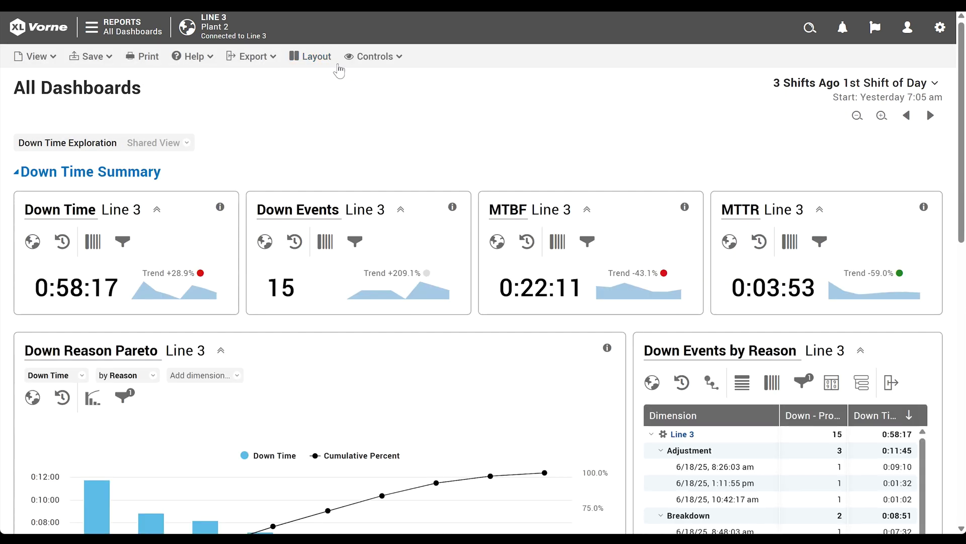
click(350, 65)
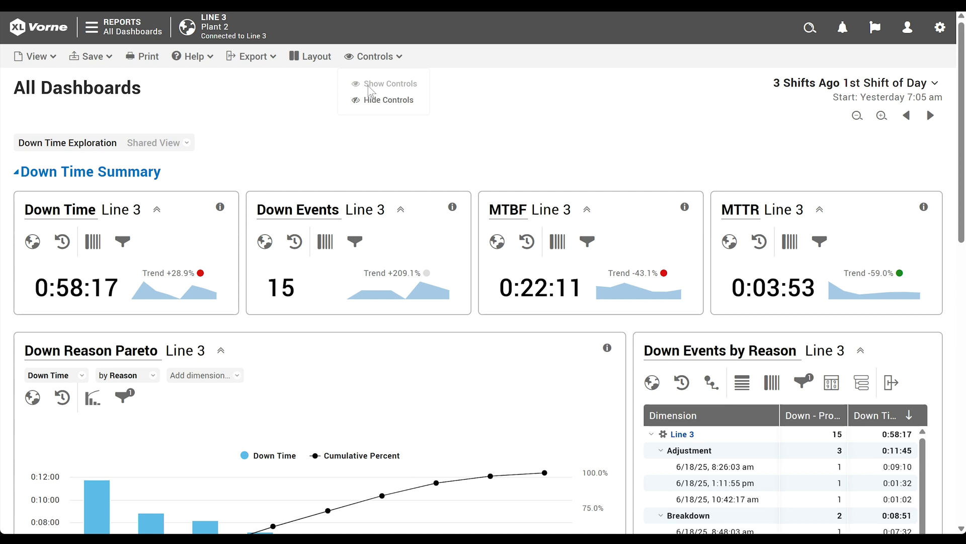
click(377, 101)
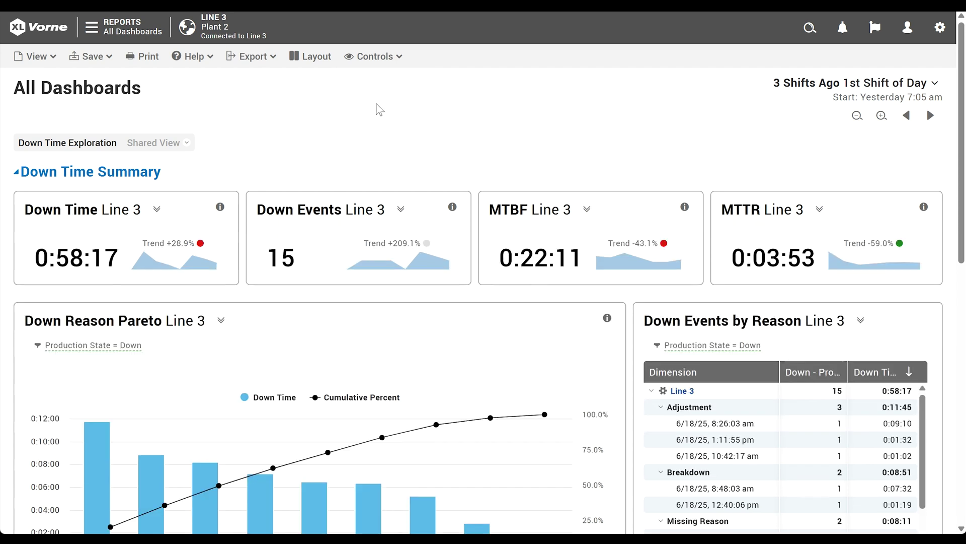
Save the Down Time Exploration dashboard and scroll down to review it.
click(107, 61)
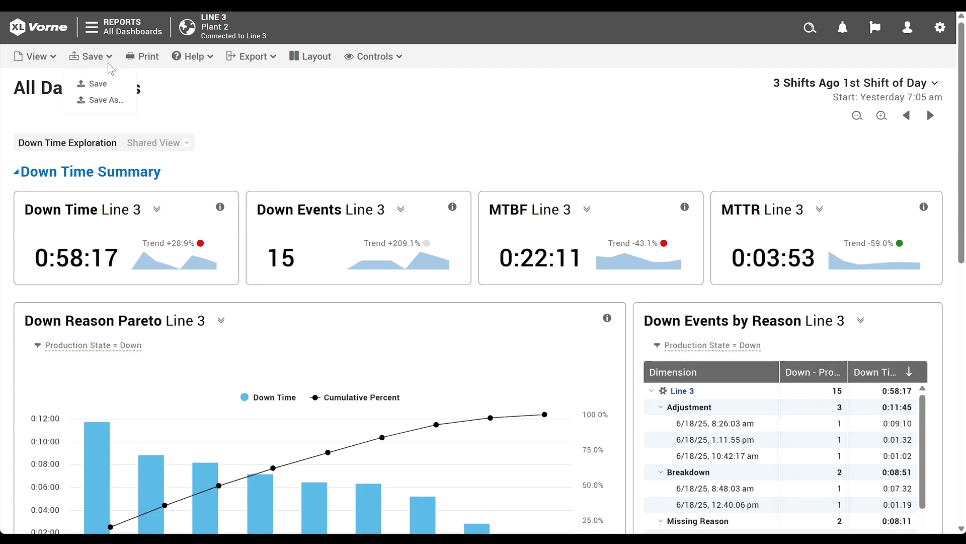
click(116, 84)
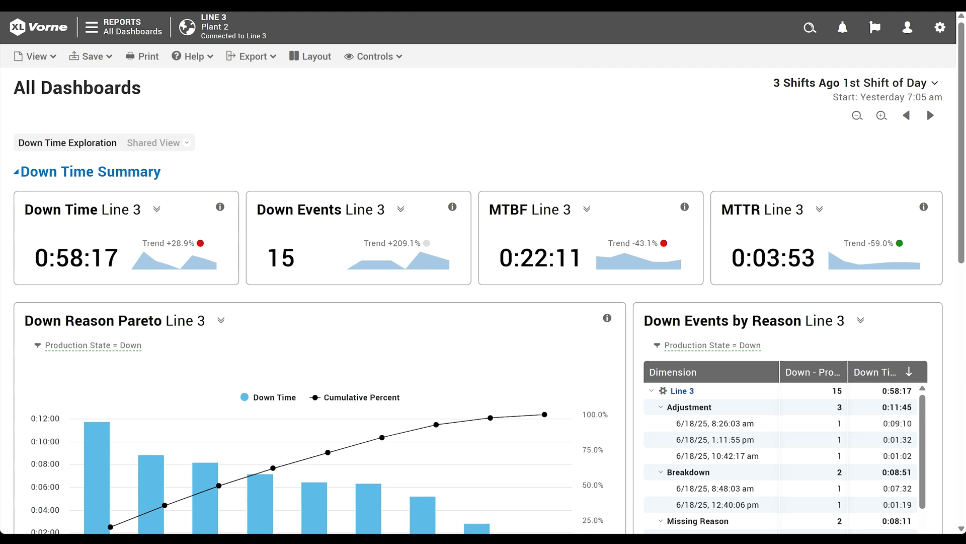
drag(963, 89, 963, 346)
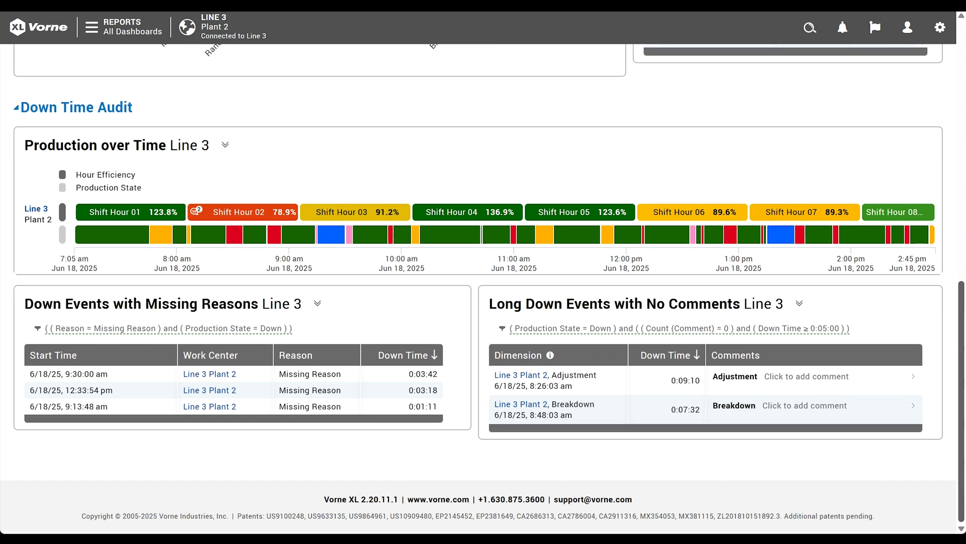